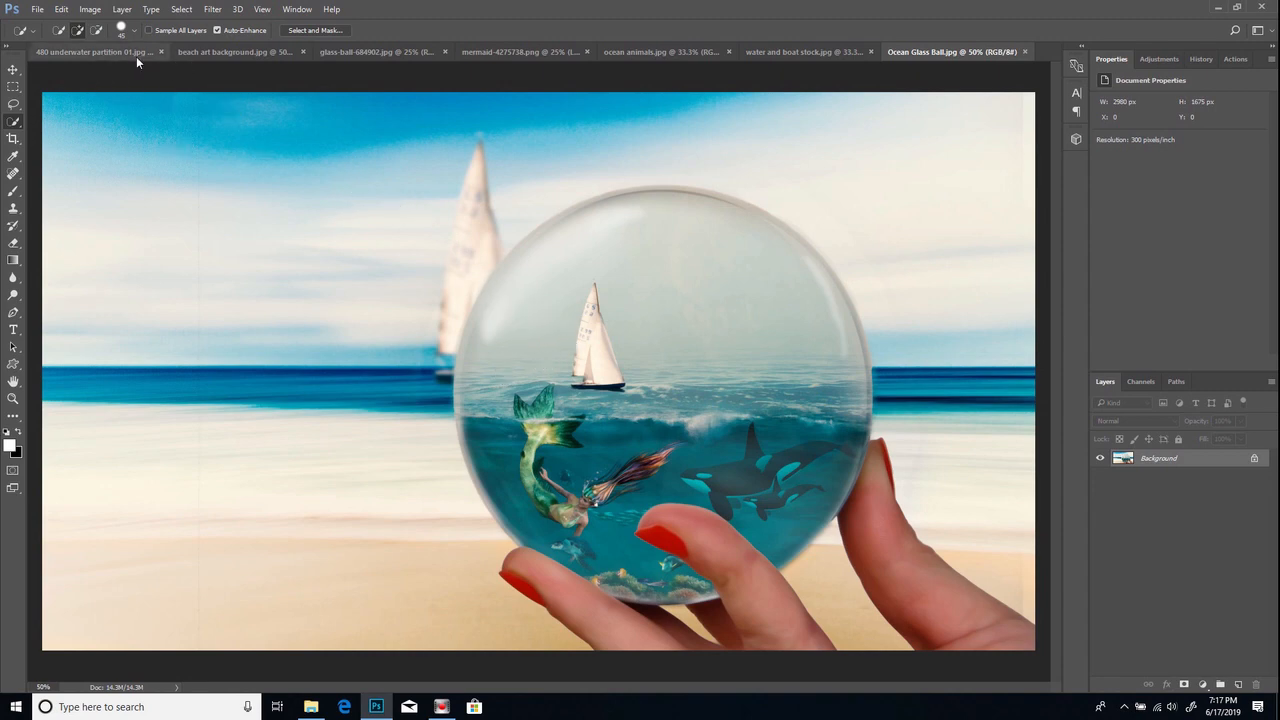
Step: Close the finished Ocean Glass Ball image and bring up the glass-ball-684902.jpg photo
left_click(1026, 52)
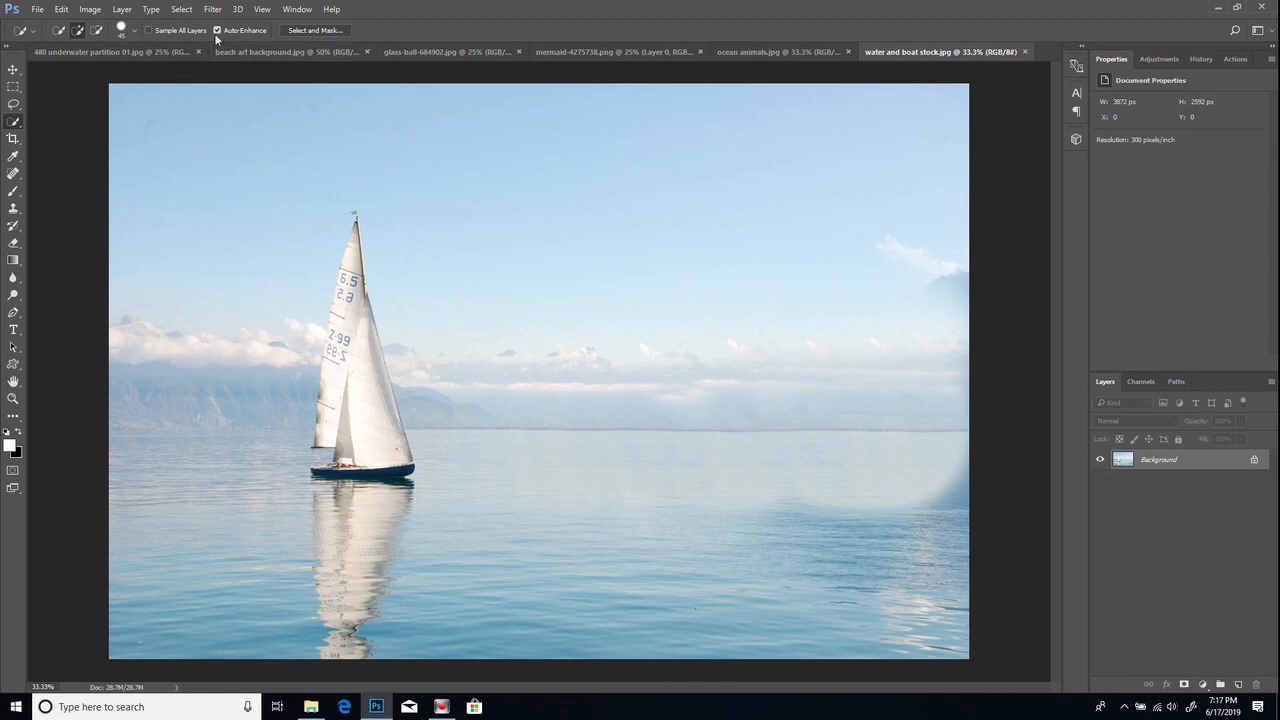
left_click(310, 51)
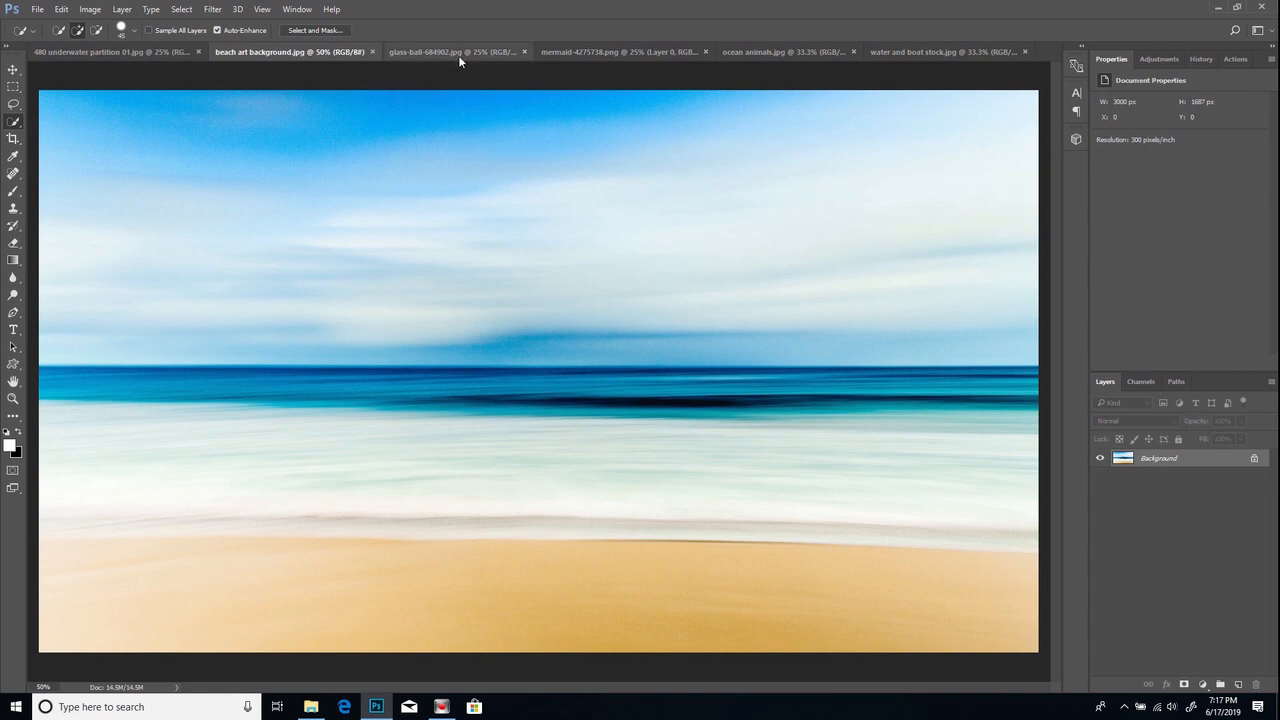
left_click(446, 51)
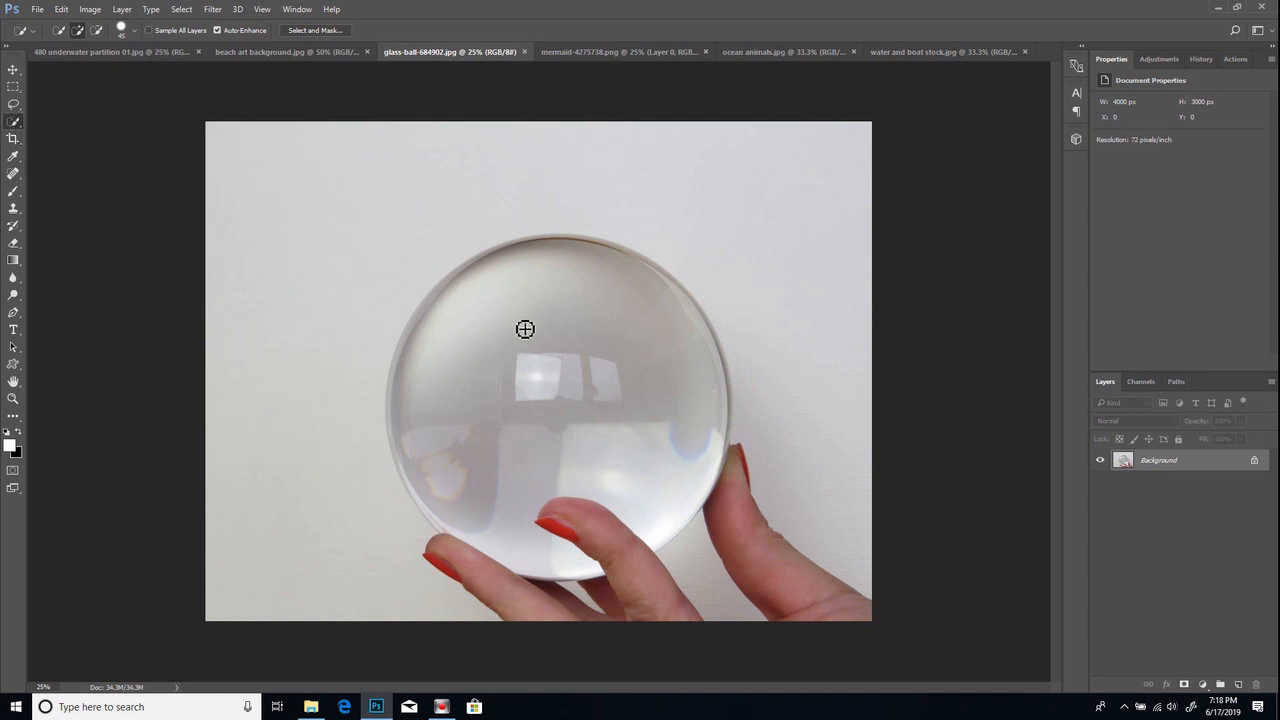
Step: Select the glass ball and the hand holding it with an enlarged Quick Selection brush
key("bracketright")
key("bracketright")
key("bracketright")
left_click_drag(481, 360, 584, 354)
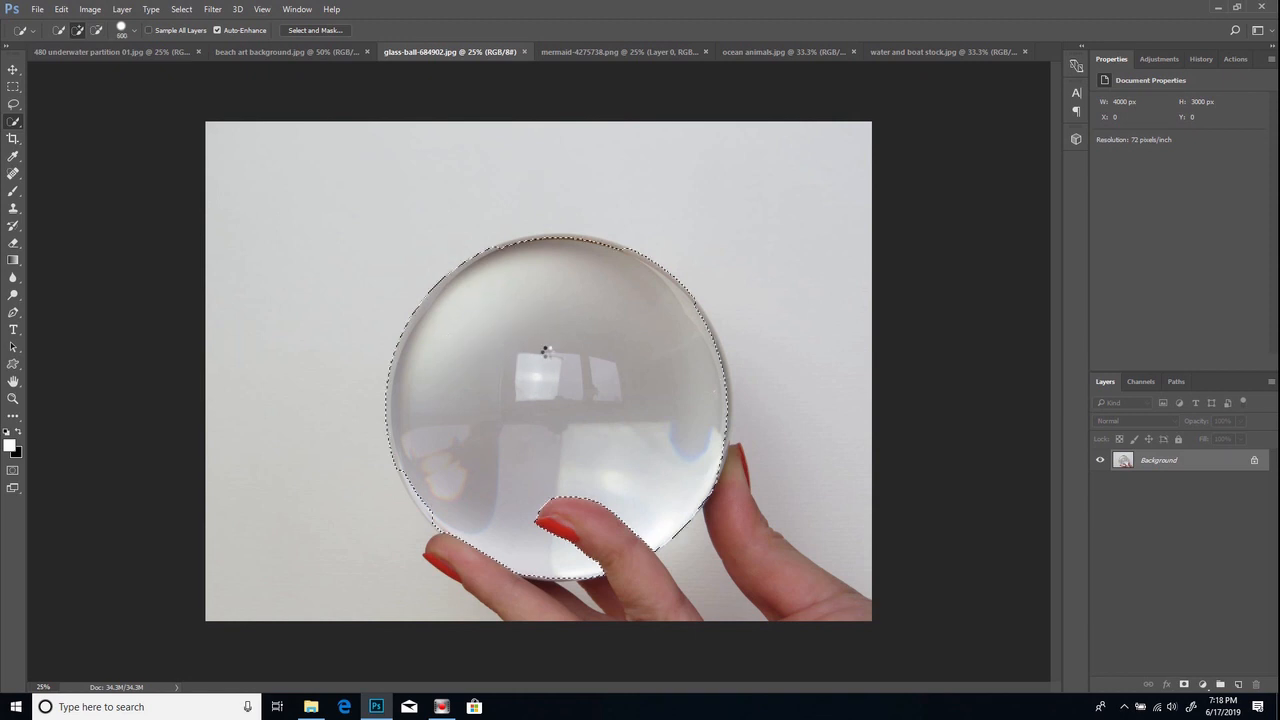
left_click(457, 558)
left_click(608, 548)
left_click(736, 466)
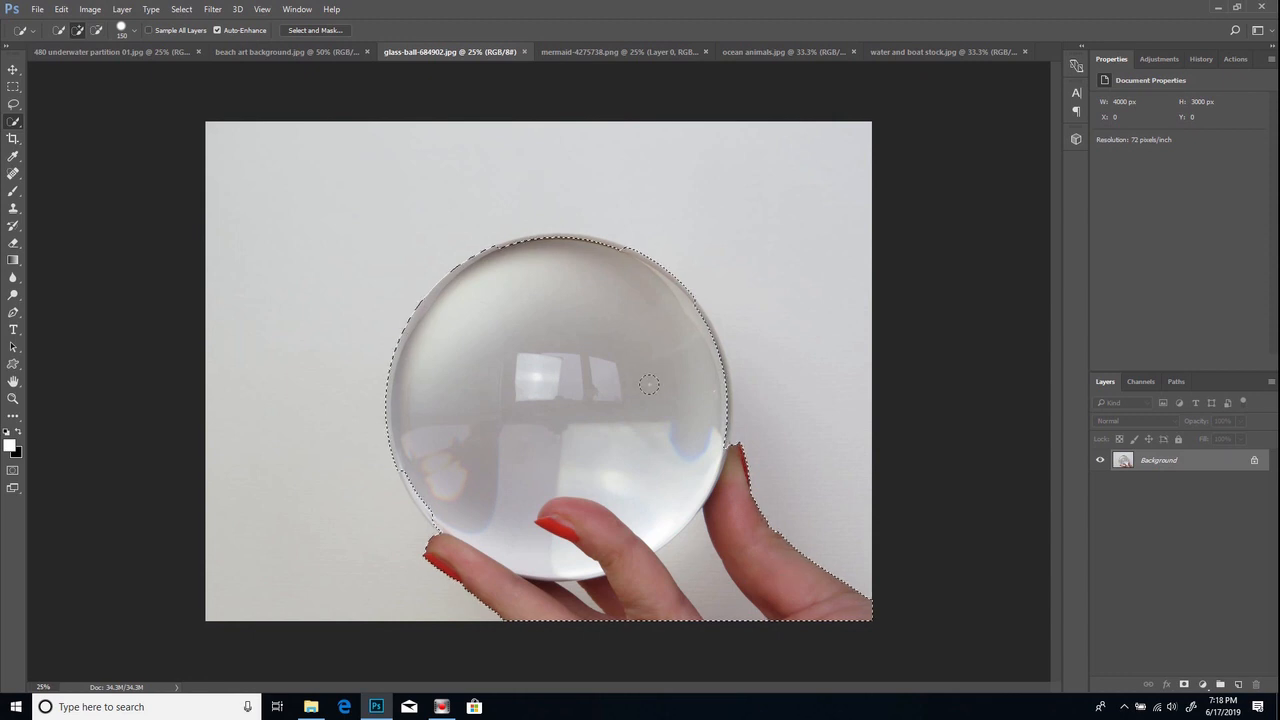
Step: Subtract the background gaps between the fingers from the selection, using a smaller brush of 35 for the narrow gap under the ball
key("alt")
left_click(691, 546, "alt")
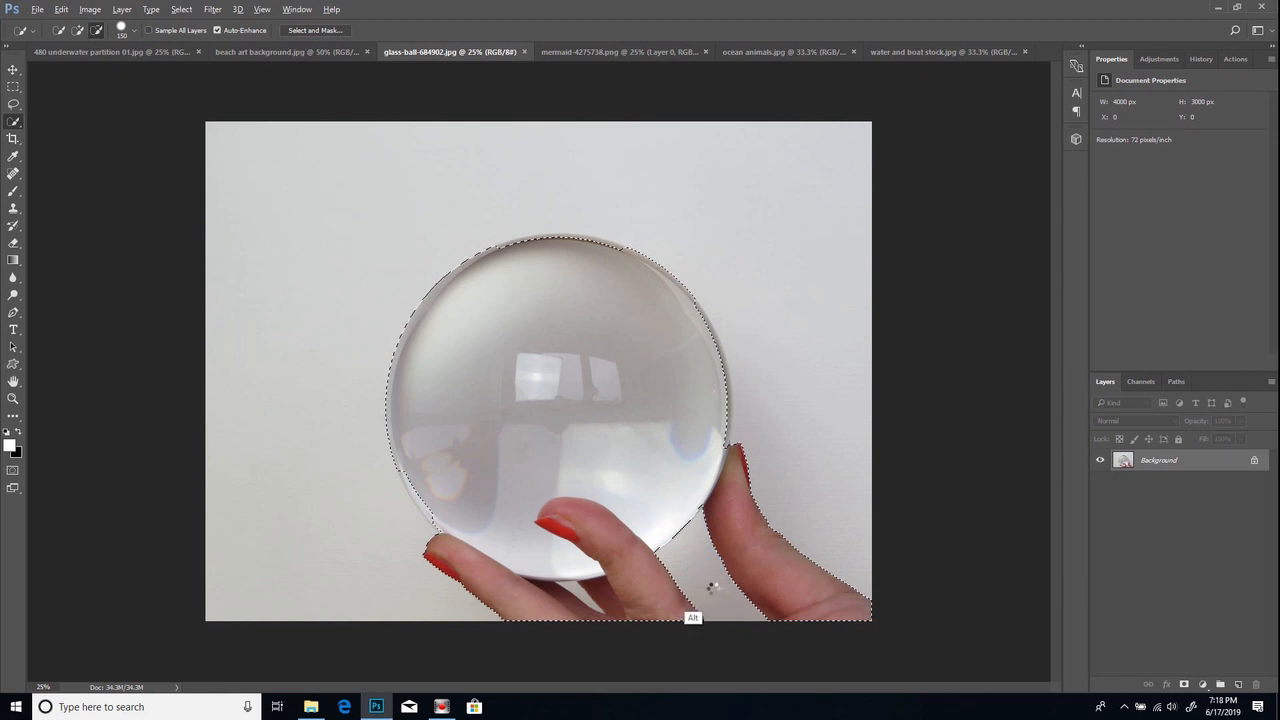
key("bracketleft")
key("bracketleft")
key("bracketleft")
key("bracketleft")
key("bracketleft")
key("bracketleft")
key("bracketleft")
key("bracketleft")
key("alt")
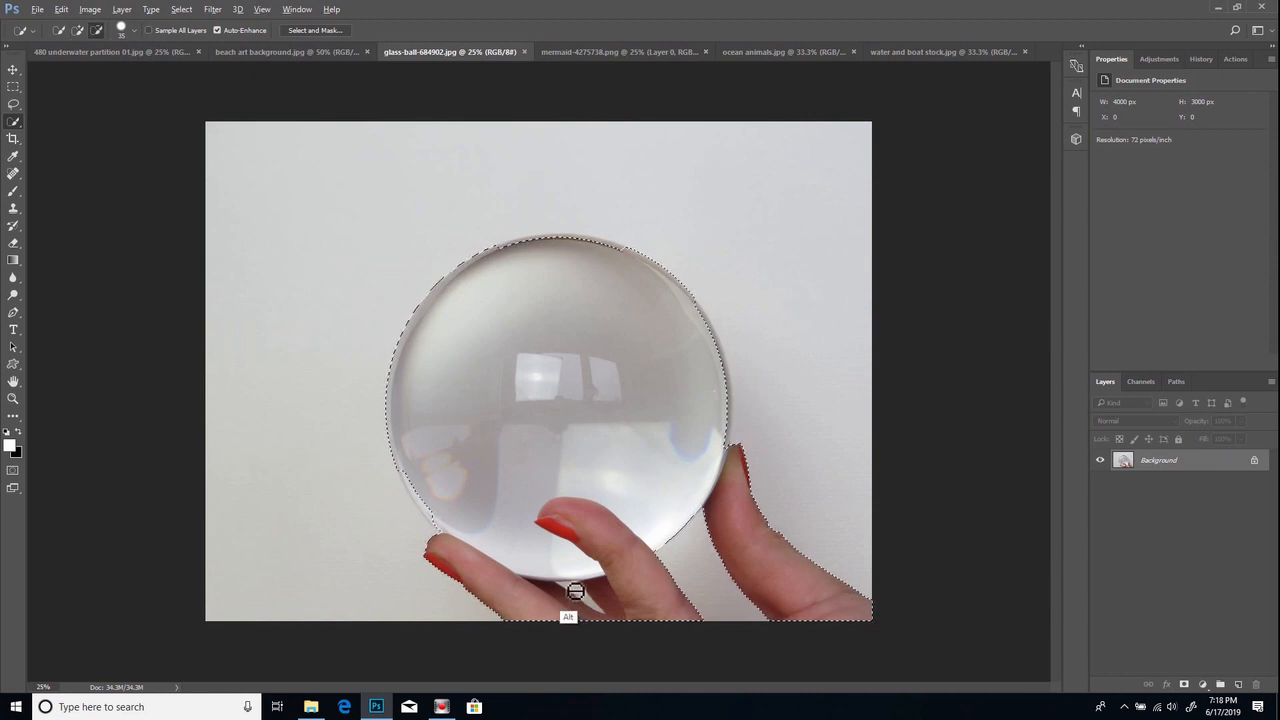
left_click(578, 594, "alt")
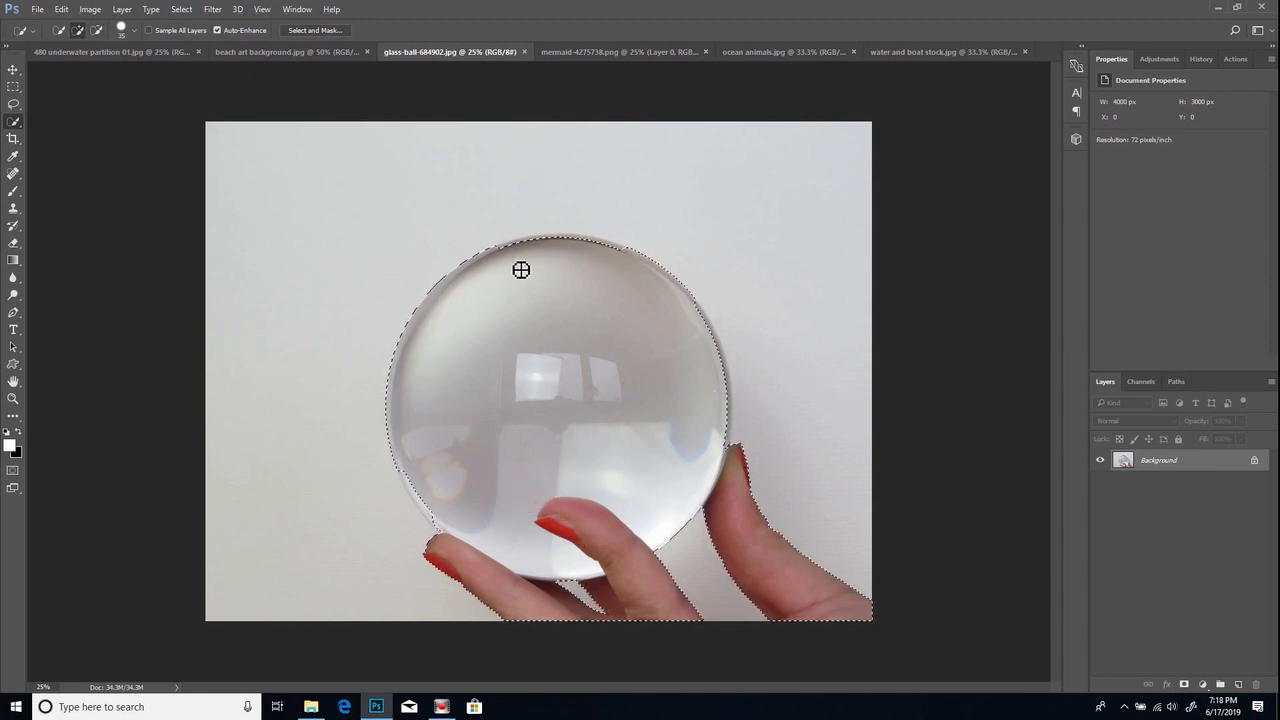
Step: Extend the selection to the ball's outer rim along its top, right side and lower-left edge
key("ctrl+d")
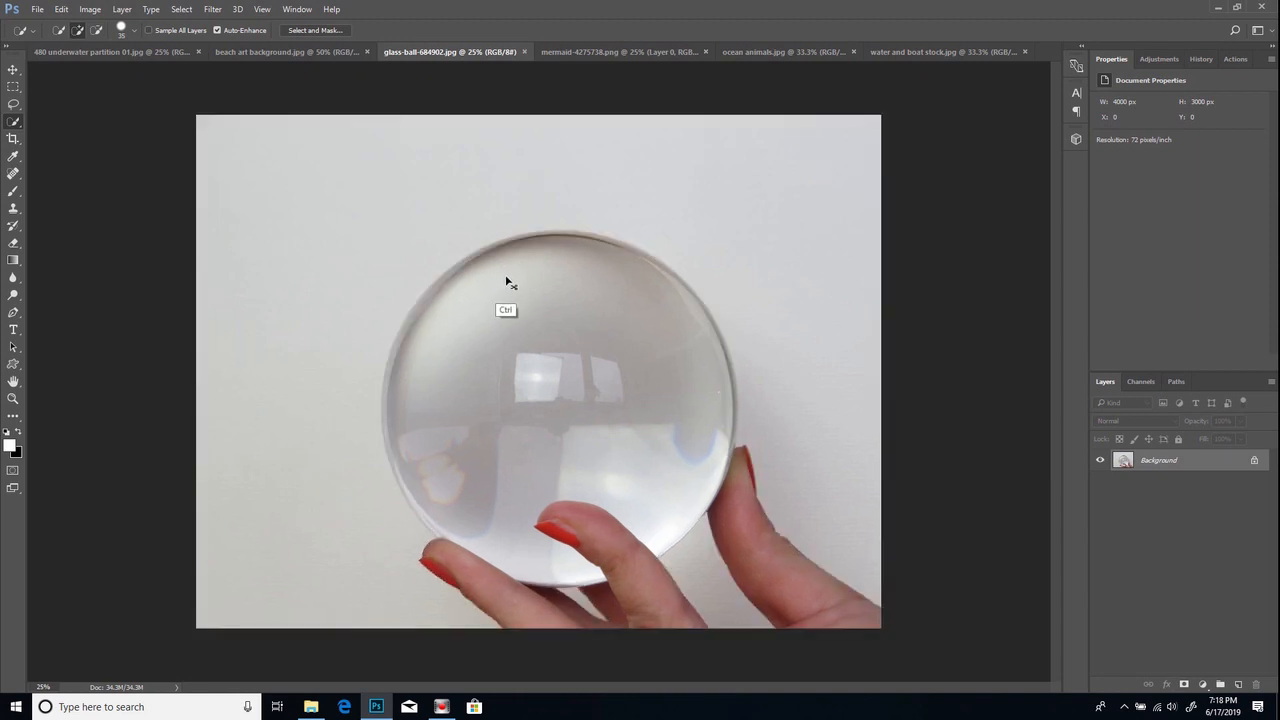
key("ctrl+plus")
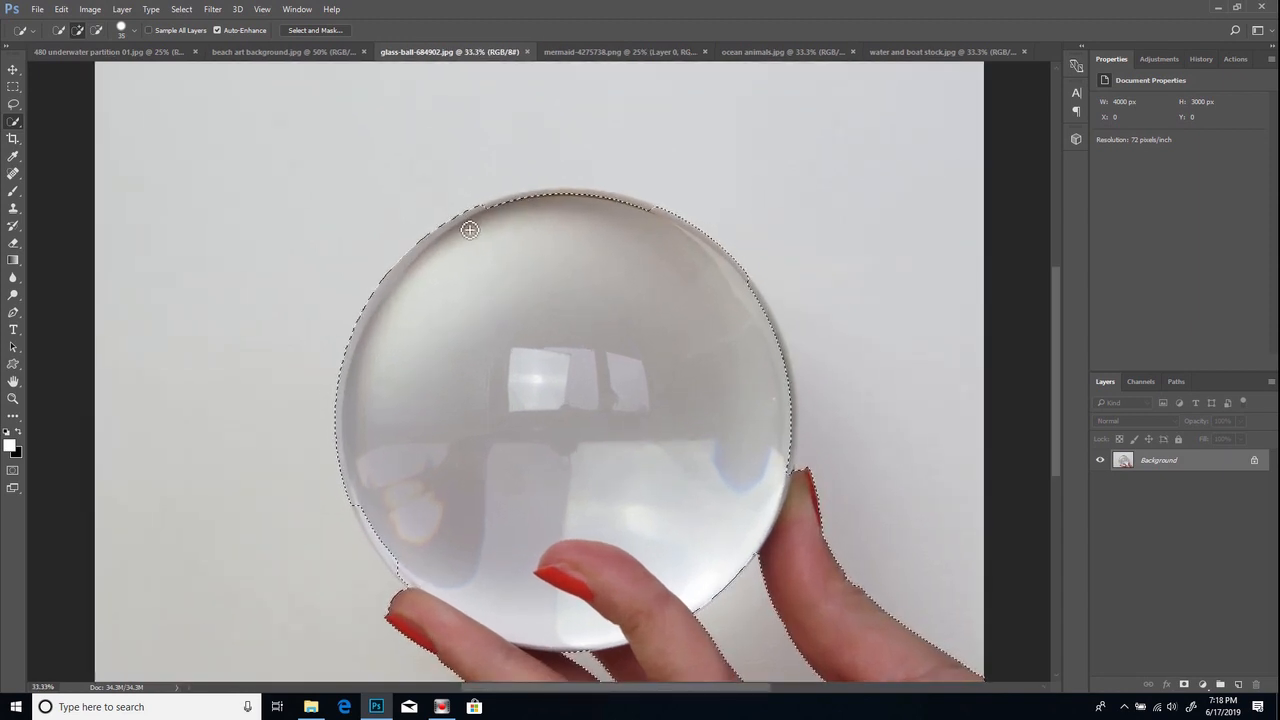
left_click(500, 206)
left_click(576, 195)
left_click(752, 288)
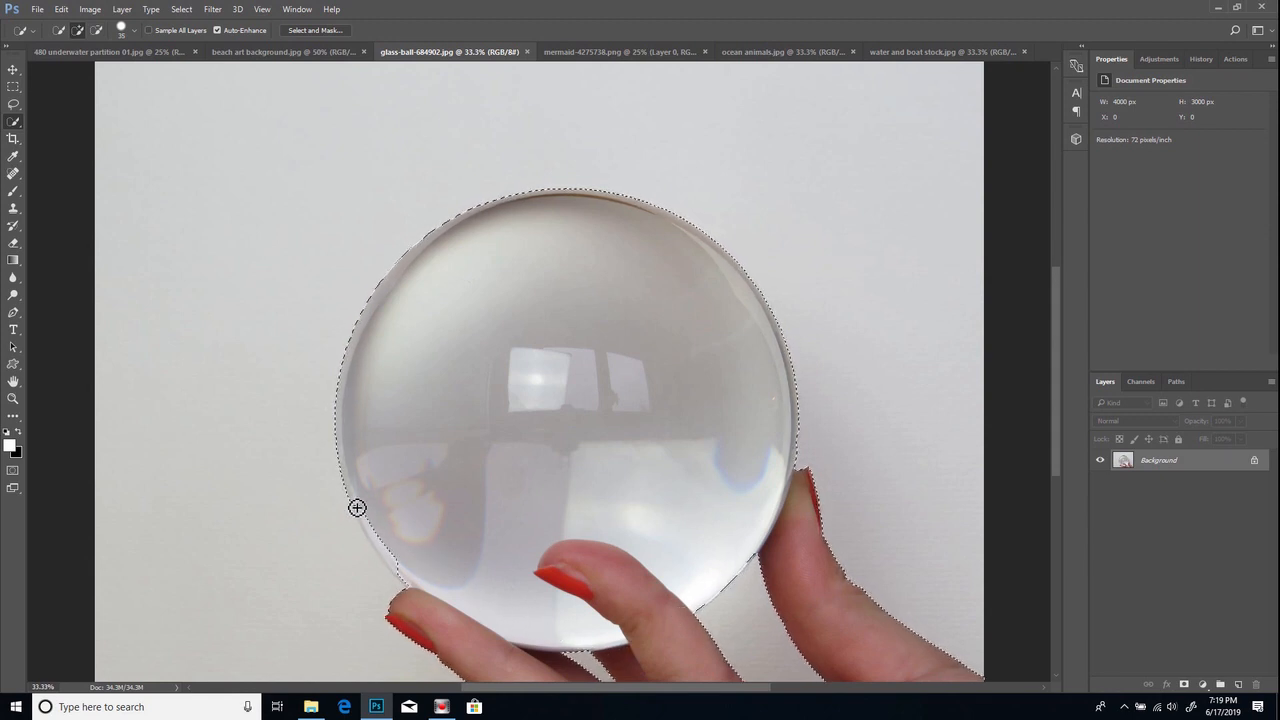
mouse_move(363, 506)
left_mouse_down()
mouse_move(383, 543)
mouse_move(372, 533)
left_mouse_up()
left_click_drag(386, 557, 393, 563)
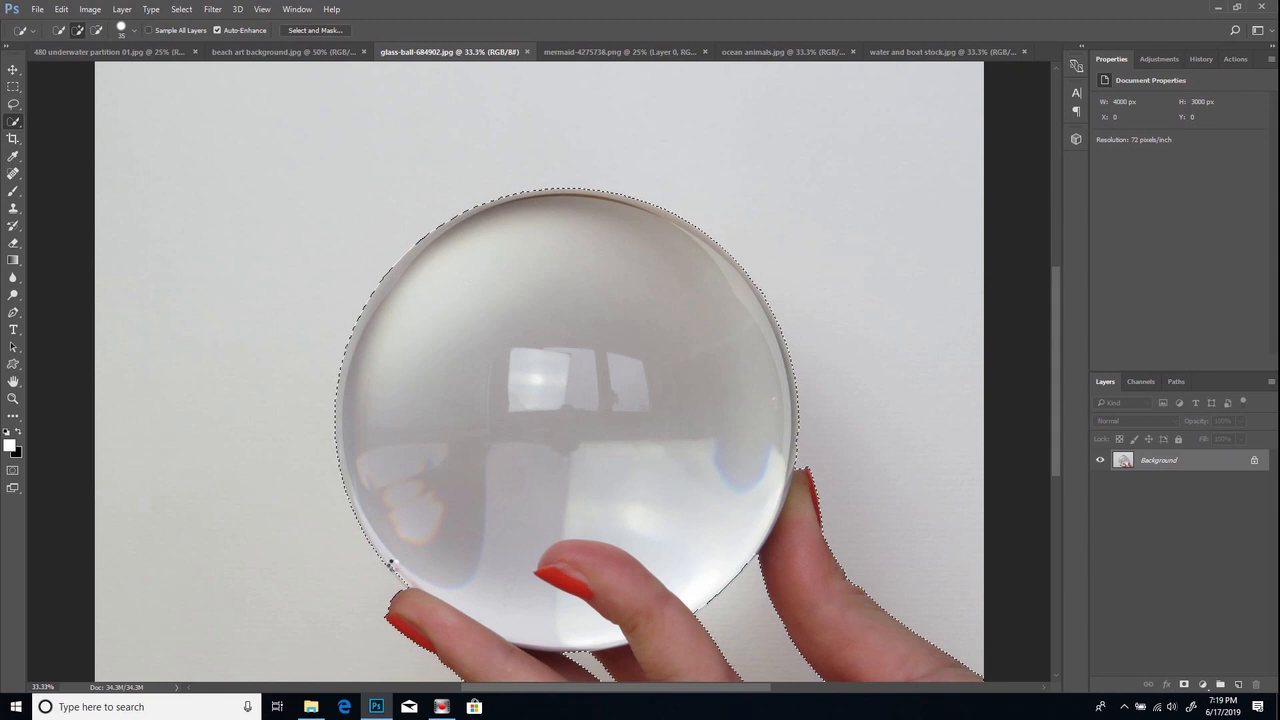
left_click(390, 567)
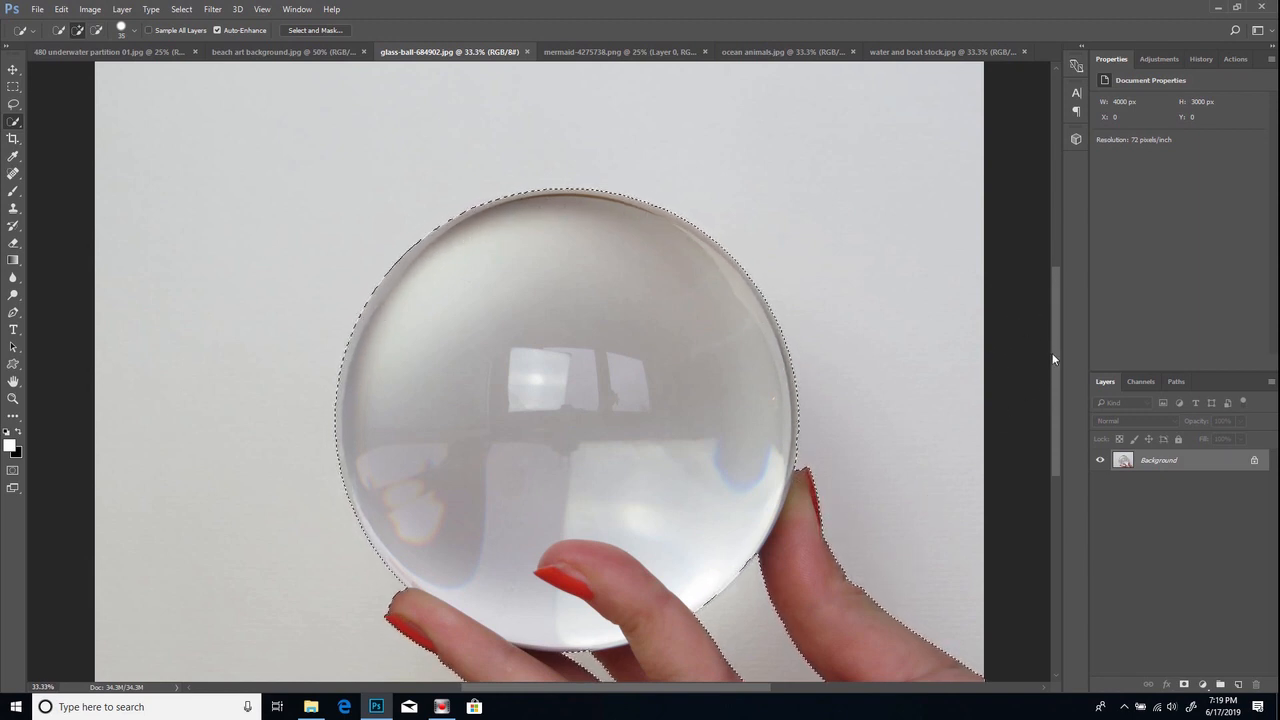
Step: Mask the glass ball layer with the selection and copy the masked layer into the beach art background document
left_click_drag(1056, 343, 1061, 390)
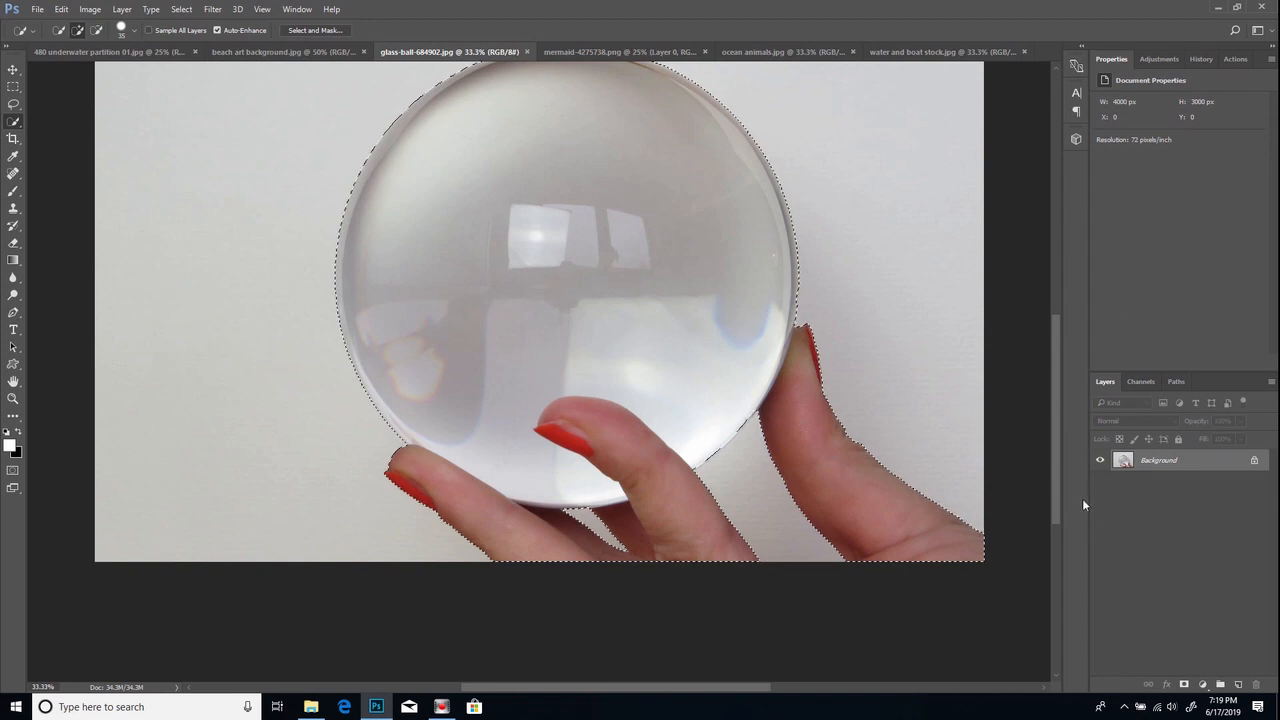
left_click(1184, 685)
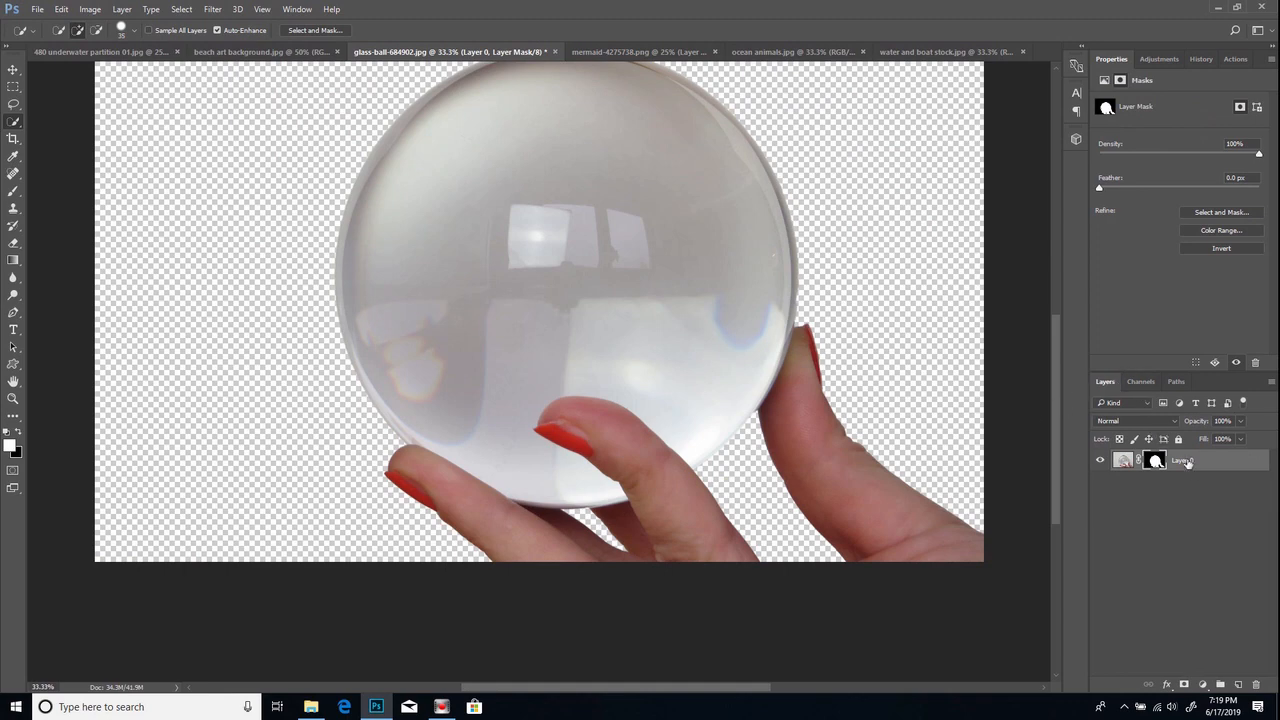
left_click_drag(1205, 460, 612, 372)
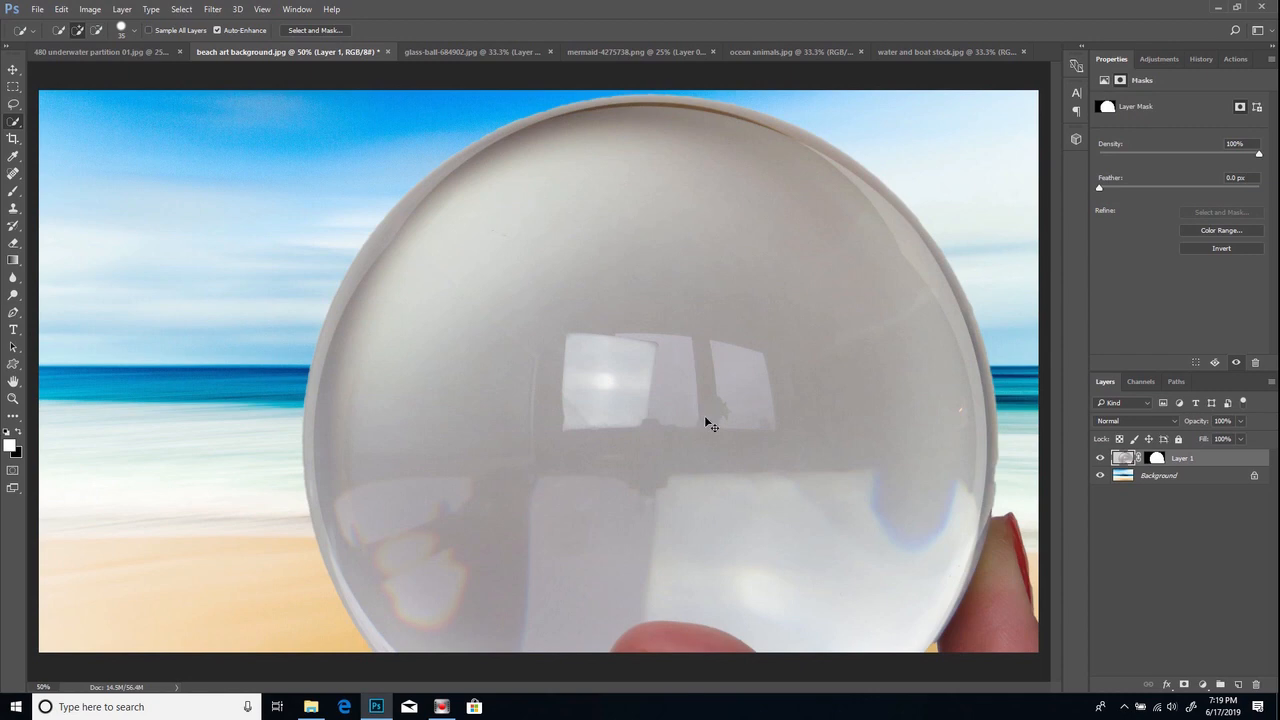
key("ctrl+minus")
key("ctrl+minus")
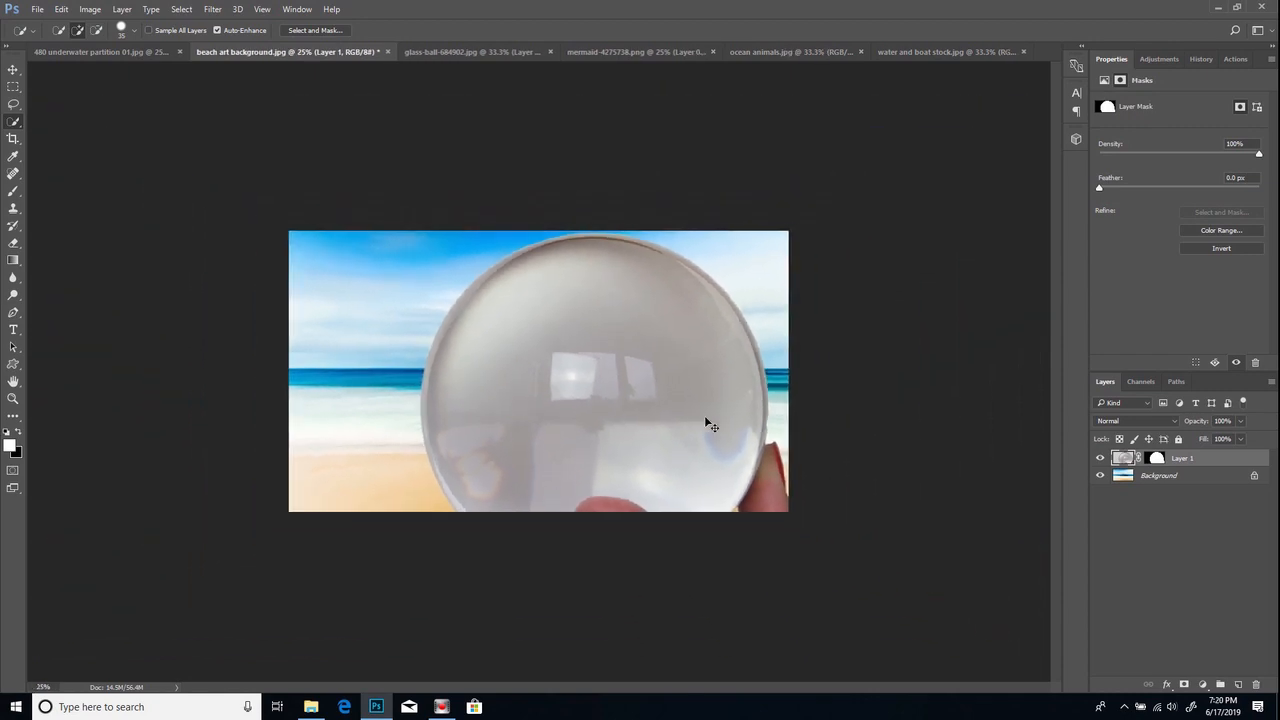
key("ctrl")
key("ctrl+t")
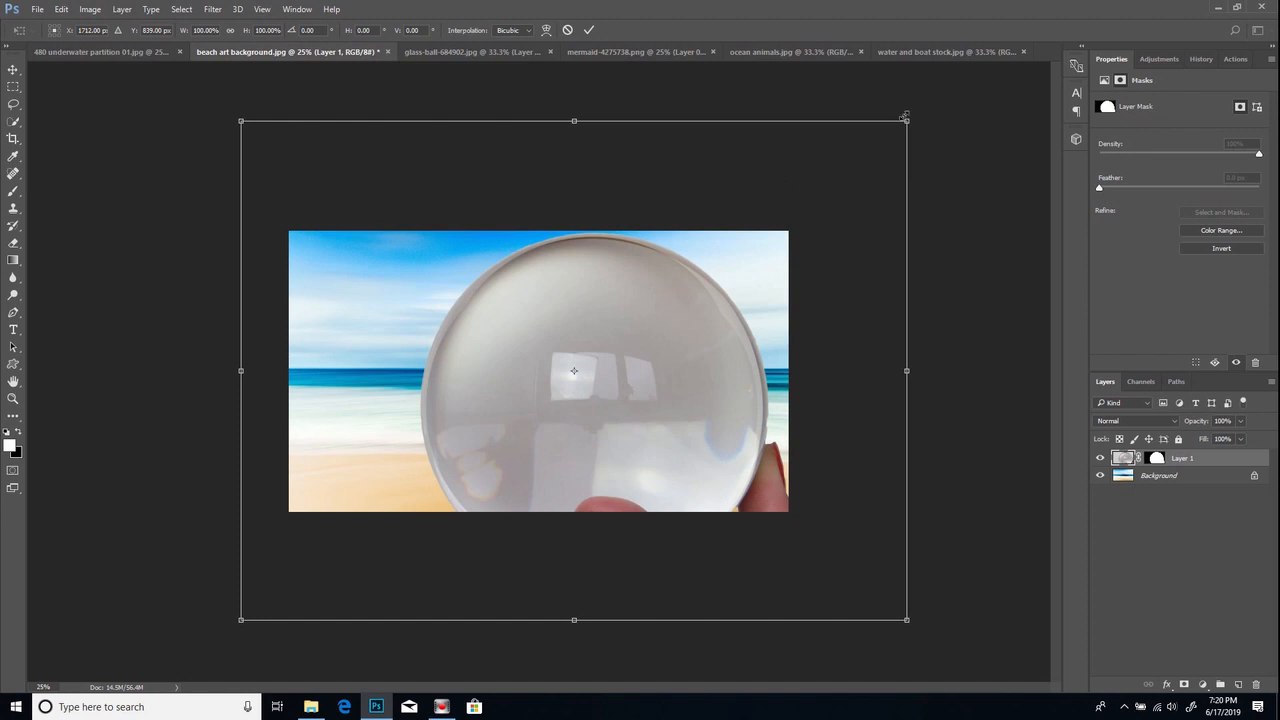
left_click_drag(907, 119, 547, 278)
left_click(567, 31)
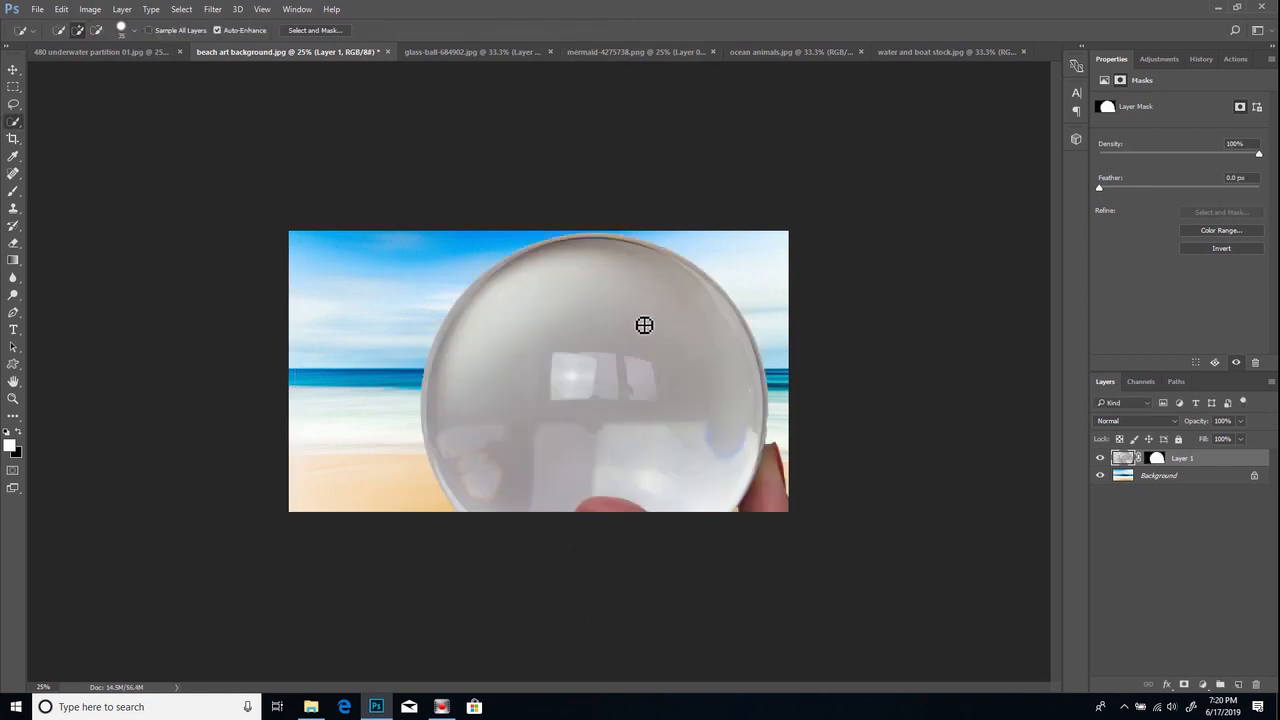
key("ctrl+t")
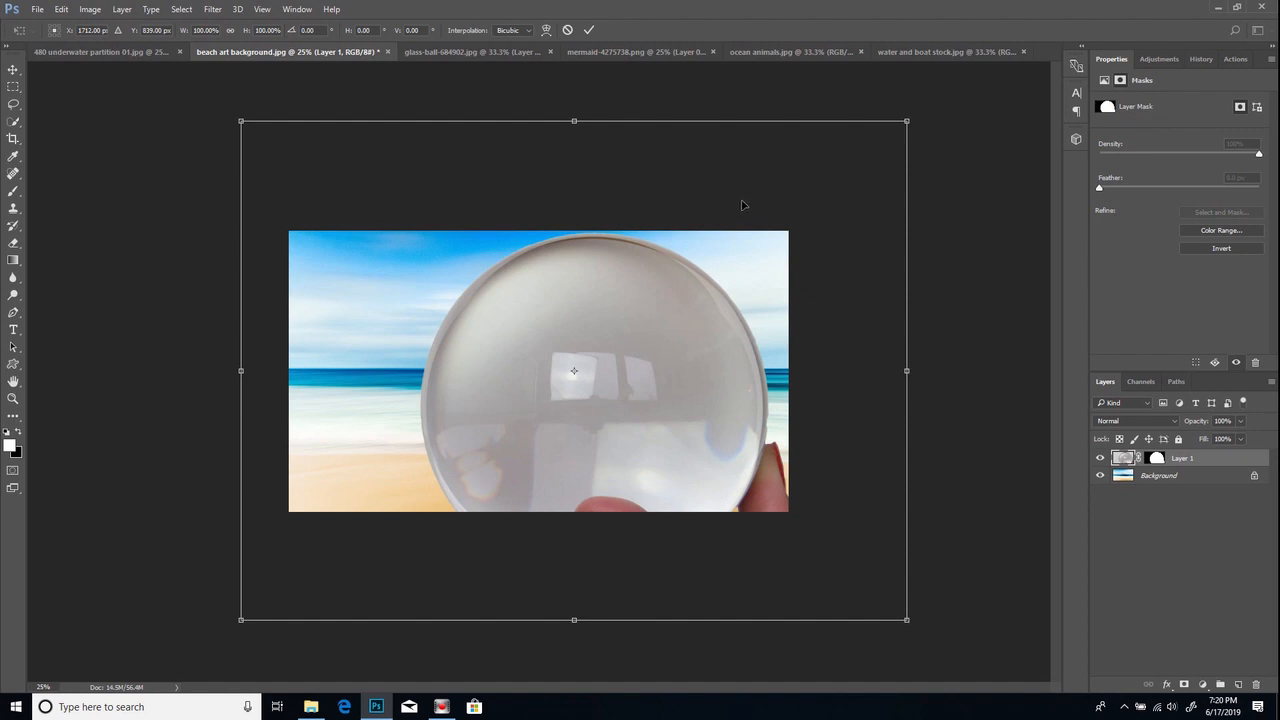
key("shift")
left_click_drag(906, 120, 562, 420)
left_click_drag(472, 485, 713, 376)
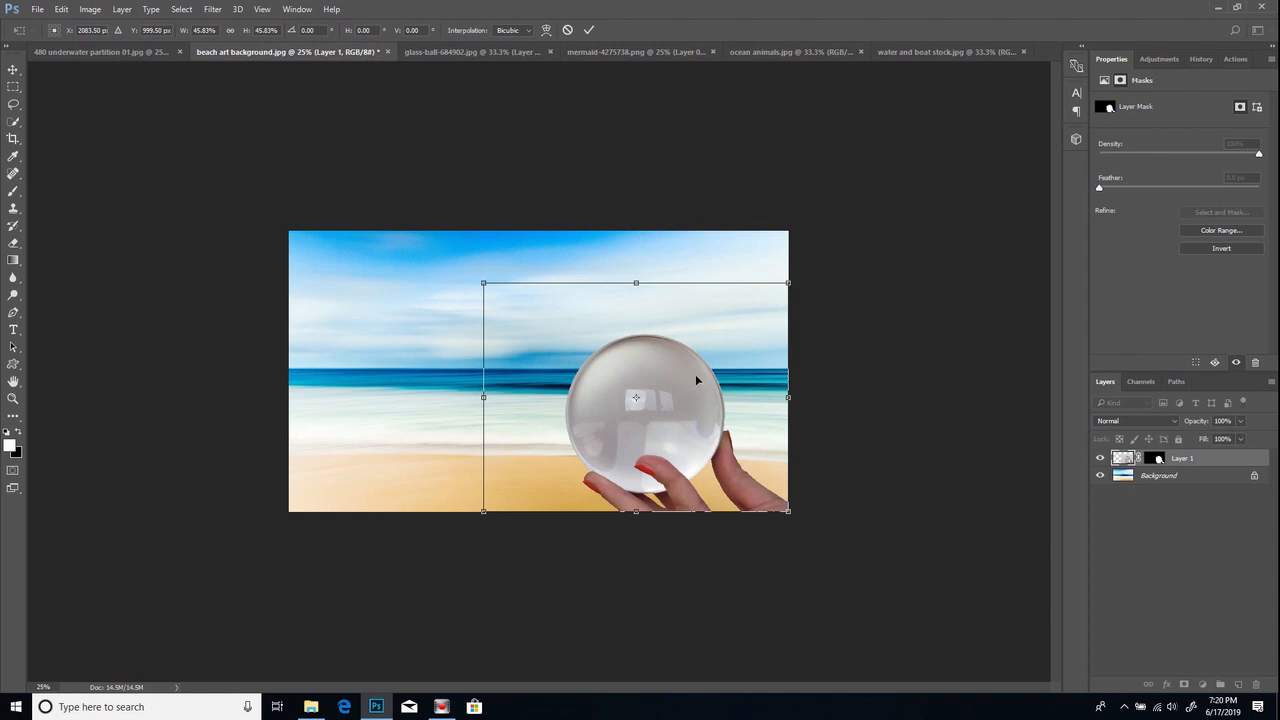
left_click_drag(483, 283, 432, 266)
left_click_drag(626, 361, 545, 343)
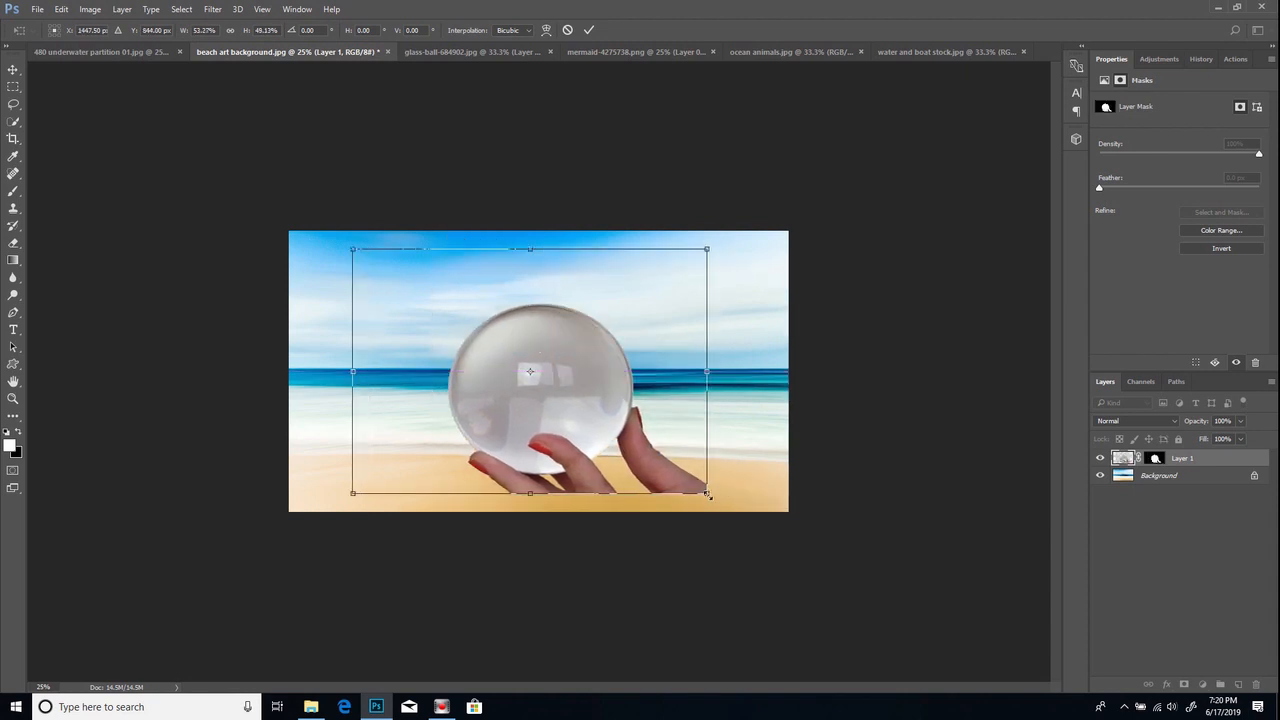
left_click_drag(631, 400, 709, 406)
left_click_drag(432, 268, 384, 222)
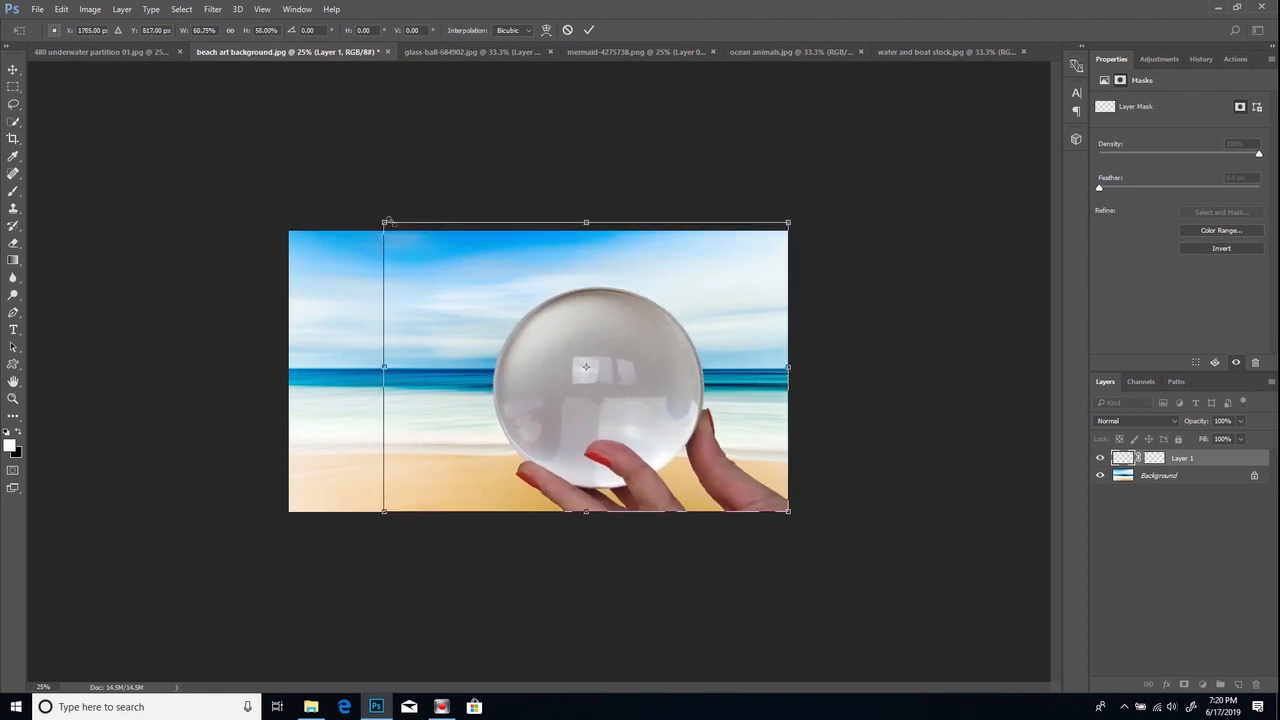
mouse_move(385, 222)
left_mouse_down()
mouse_move(362, 213)
mouse_move(374, 207)
left_mouse_up()
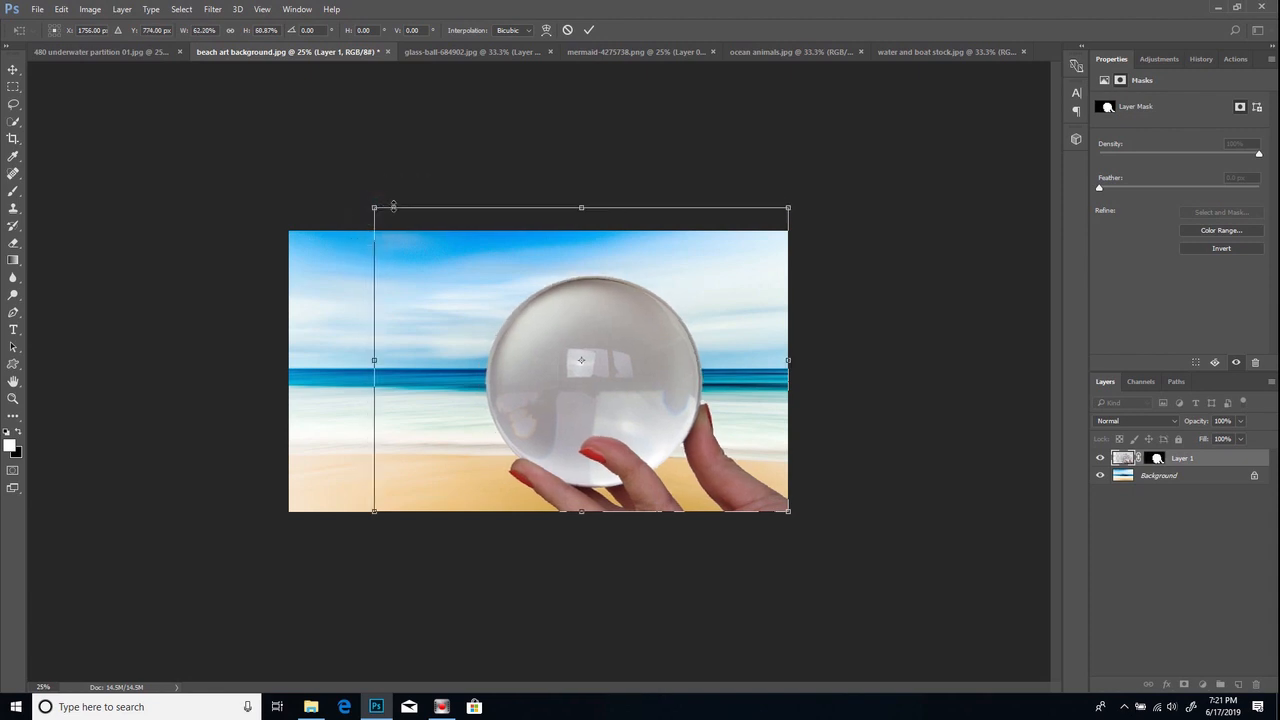
left_click(567, 31)
key("w")
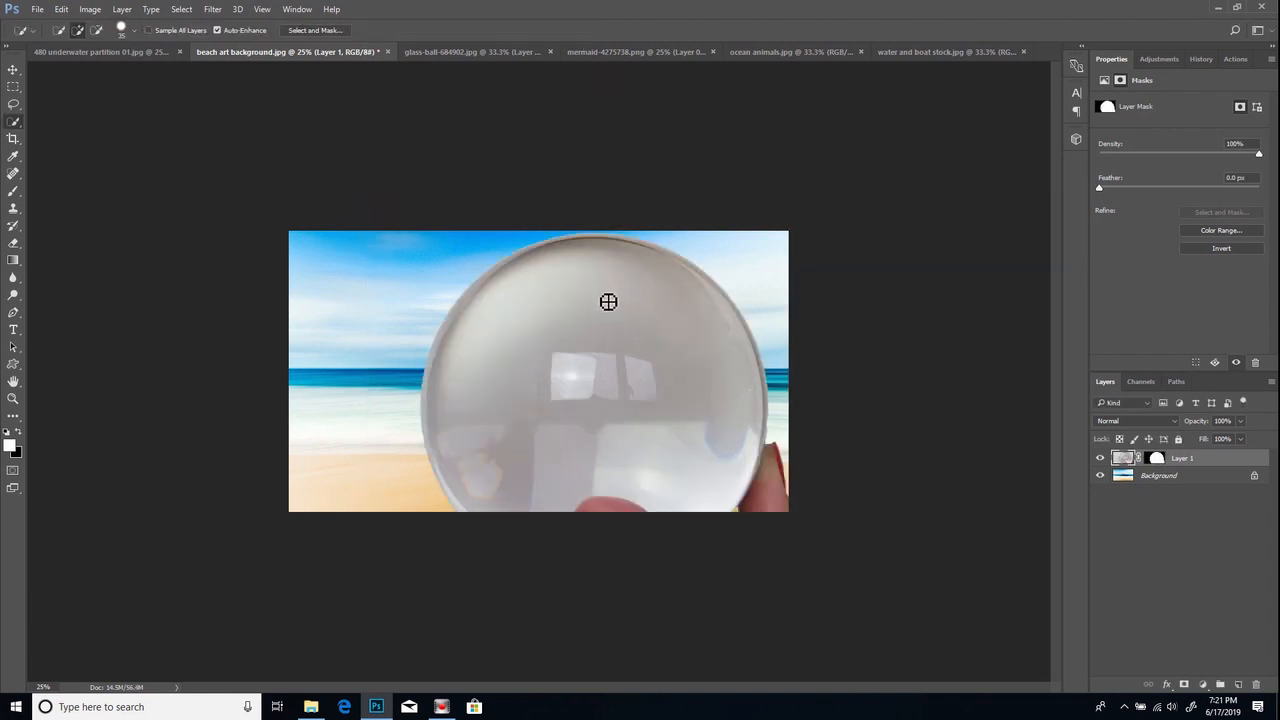
Step: Scale the glass ball layer proportionally to about 66% and place it right of centre with the wrist meeting the beach image's bottom edge
key("ctrl")
key("ctrl+t")
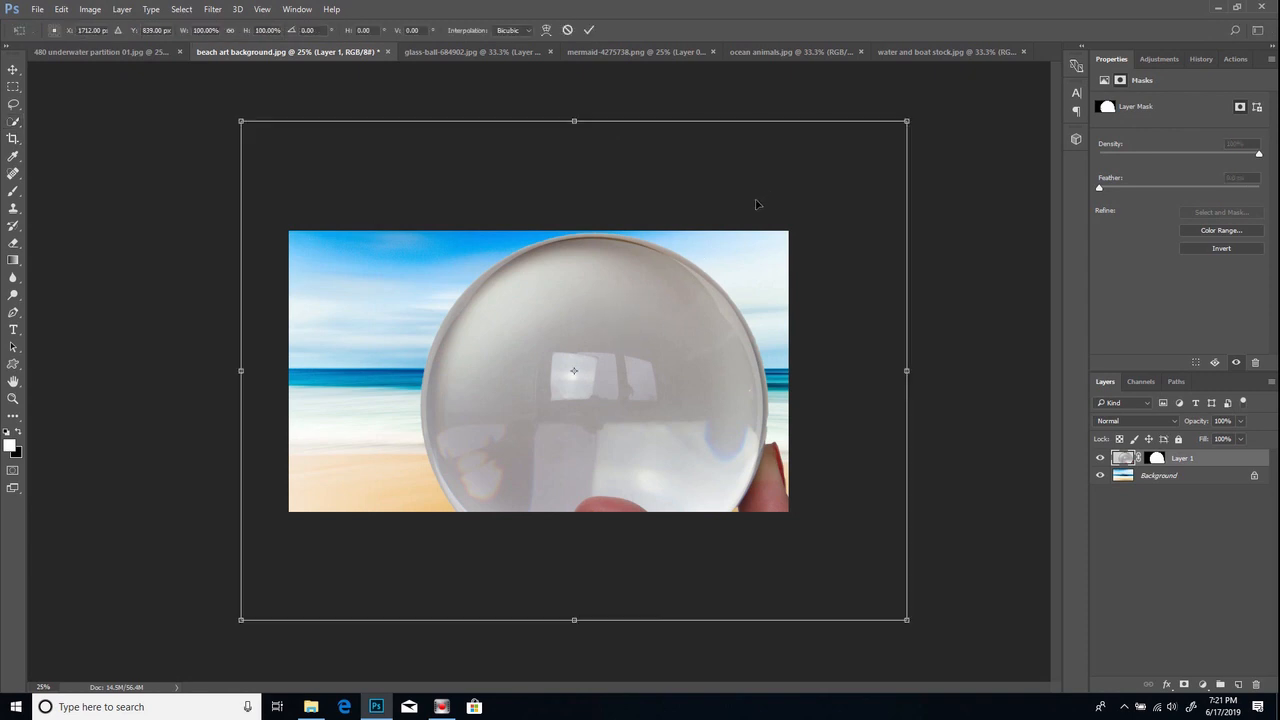
key("shift")
left_click_drag(906, 121, 706, 378)
left_click_drag(674, 424, 720, 312)
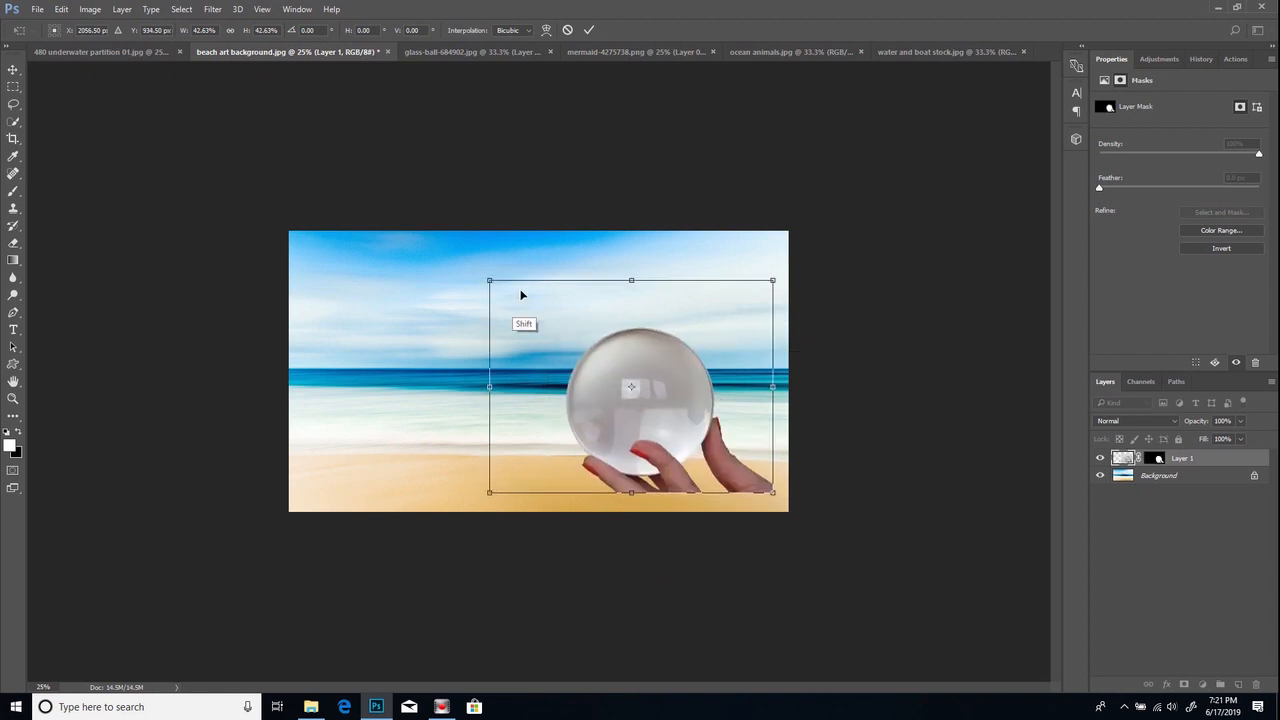
left_click_drag(489, 280, 368, 189)
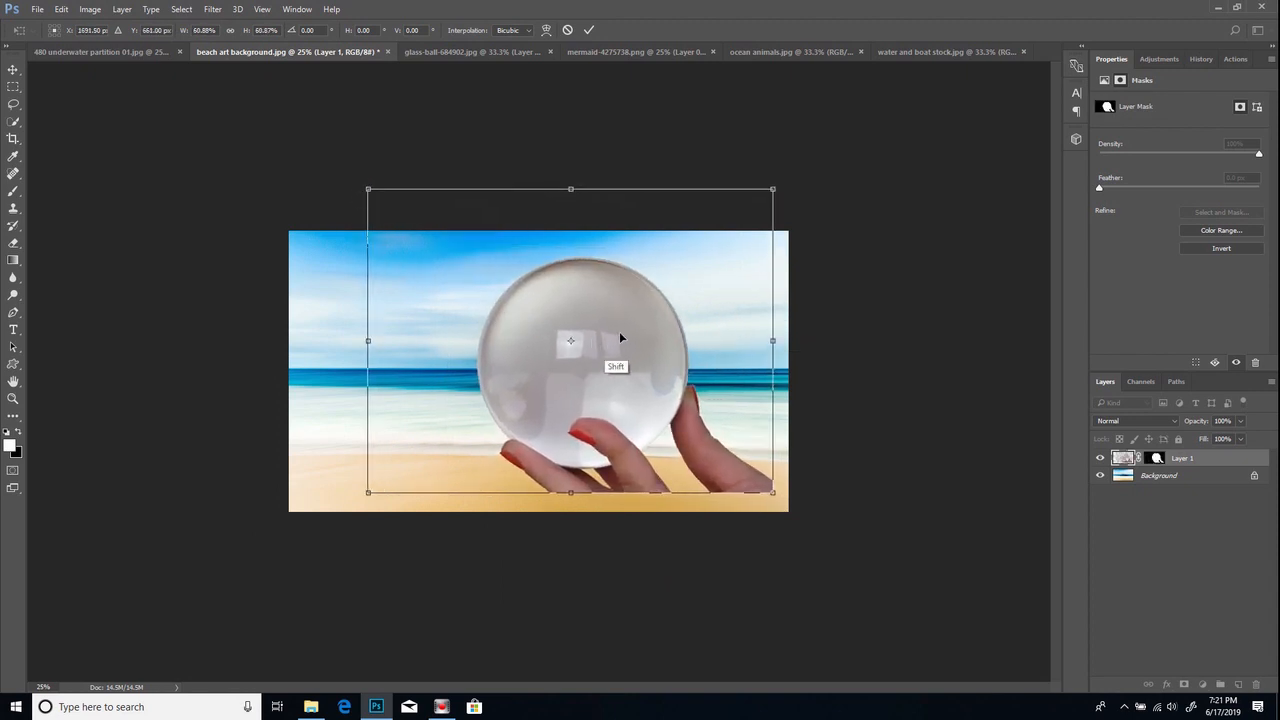
left_click_drag(615, 338, 659, 364)
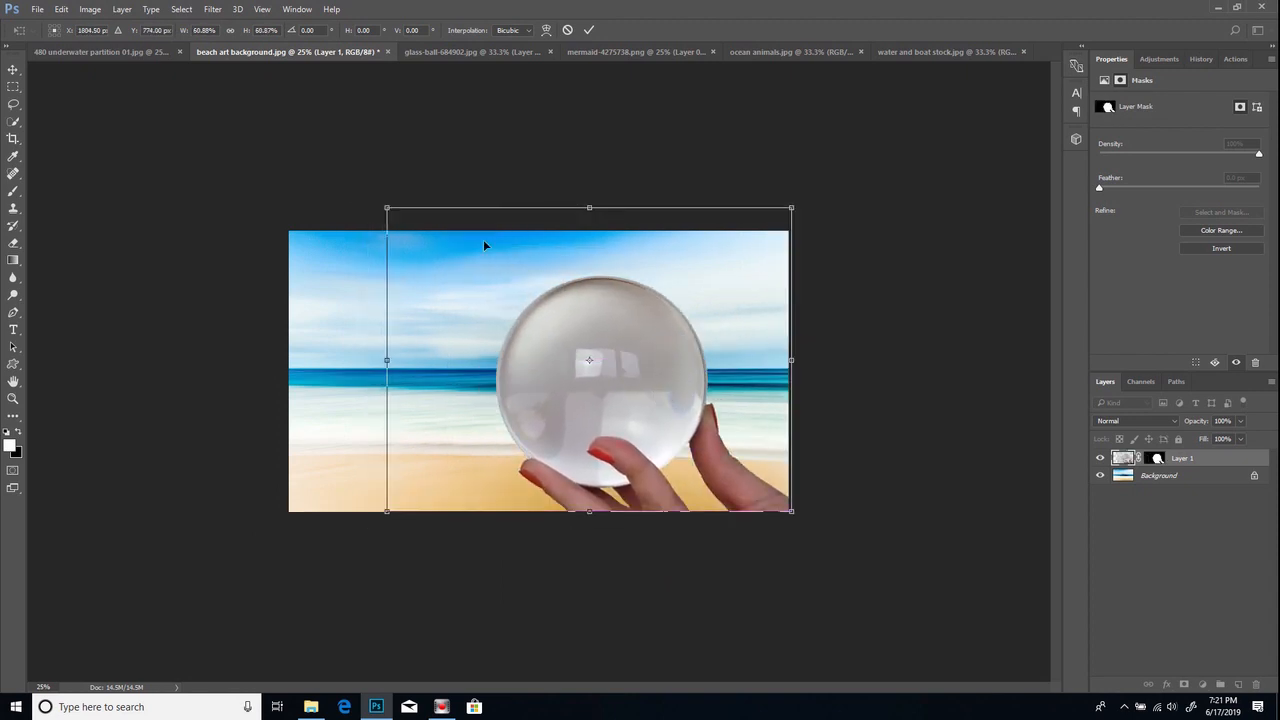
left_click_drag(387, 208, 353, 183)
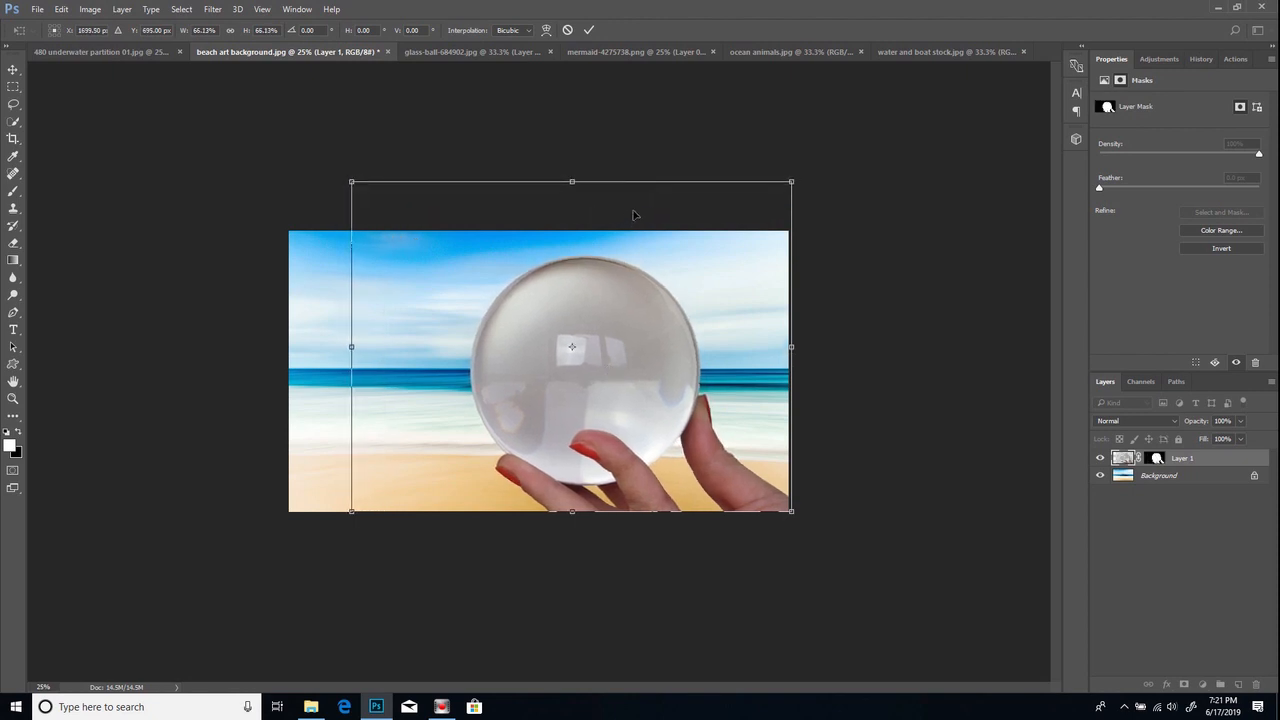
left_click(594, 32)
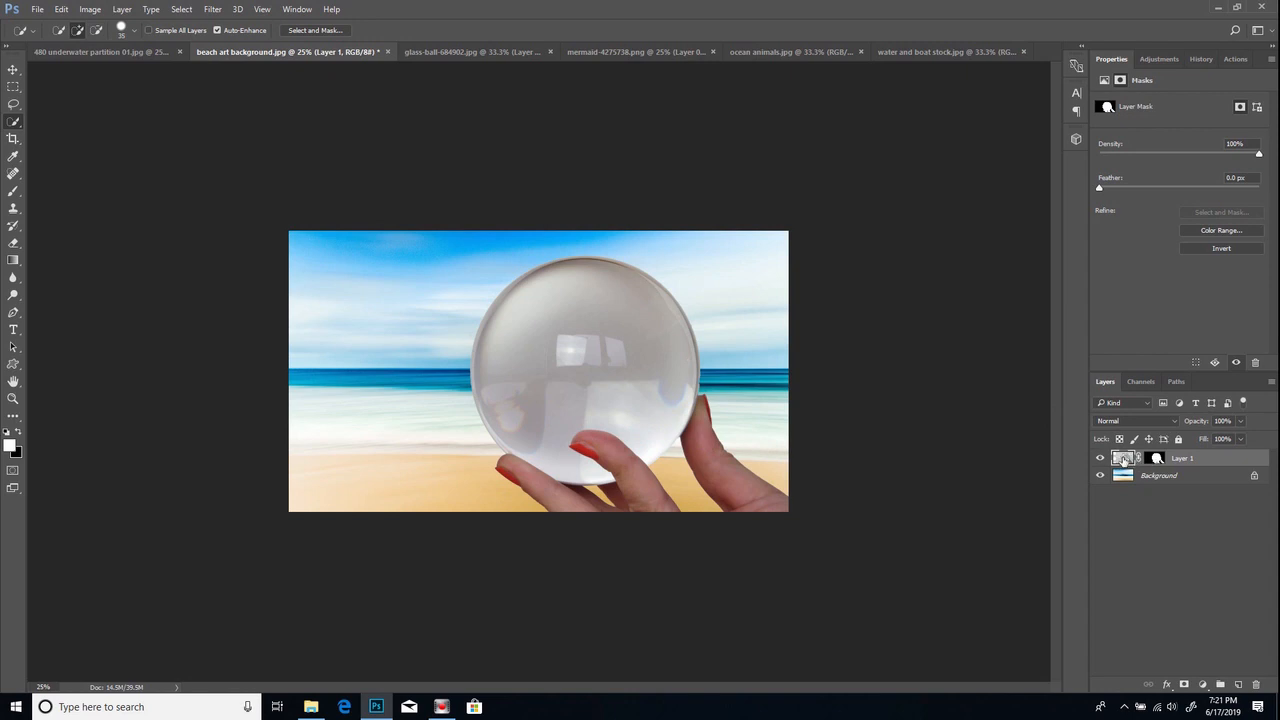
Step: Select the fingers on the glass ball layer's image and subtract the background gap between them below the ball
left_click(1157, 458)
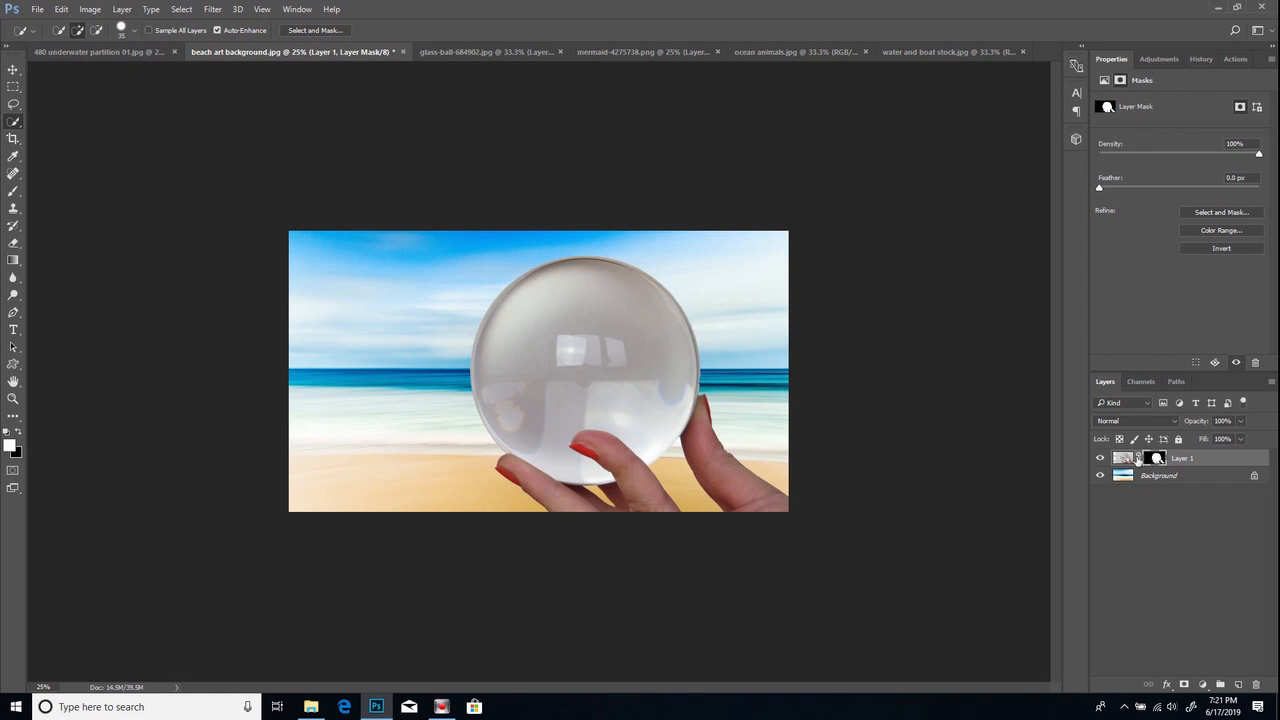
left_click(1122, 459)
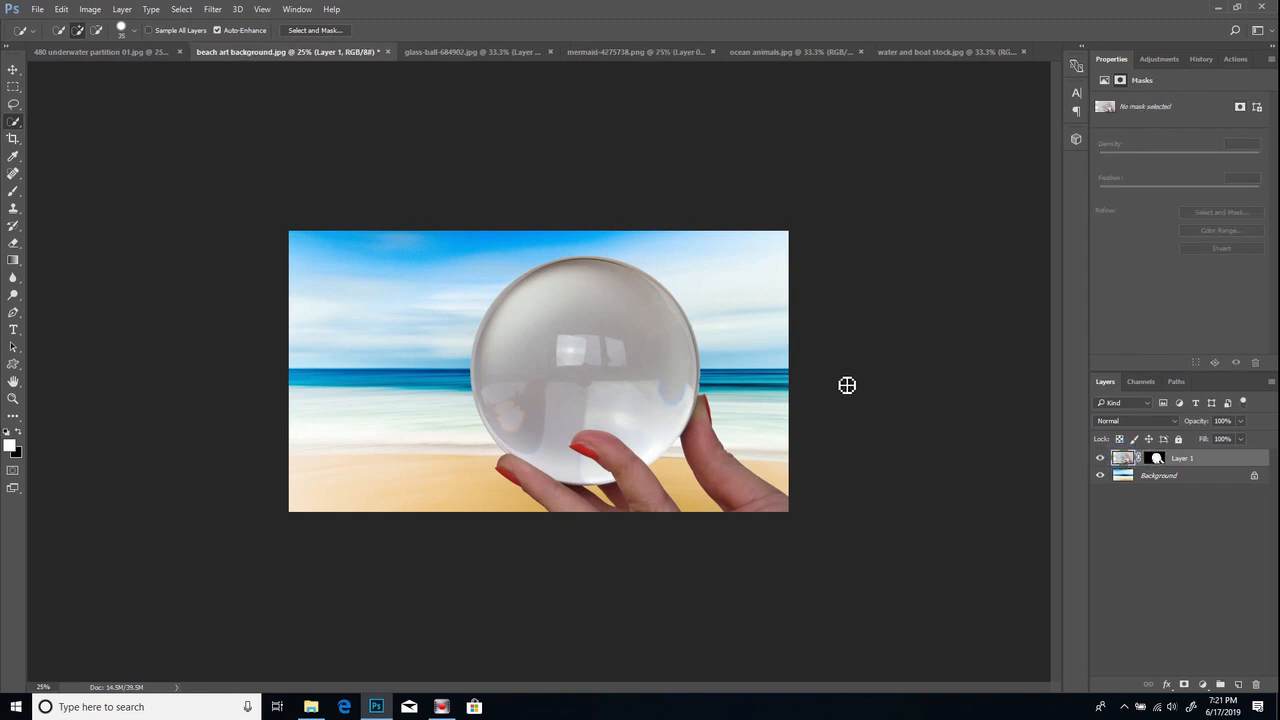
mouse_move(508, 472)
left_mouse_down()
mouse_move(566, 494)
mouse_move(626, 489)
mouse_move(614, 491)
mouse_move(639, 507)
left_mouse_up()
mouse_move(711, 417)
left_mouse_down()
mouse_move(709, 437)
mouse_move(771, 508)
left_mouse_up()
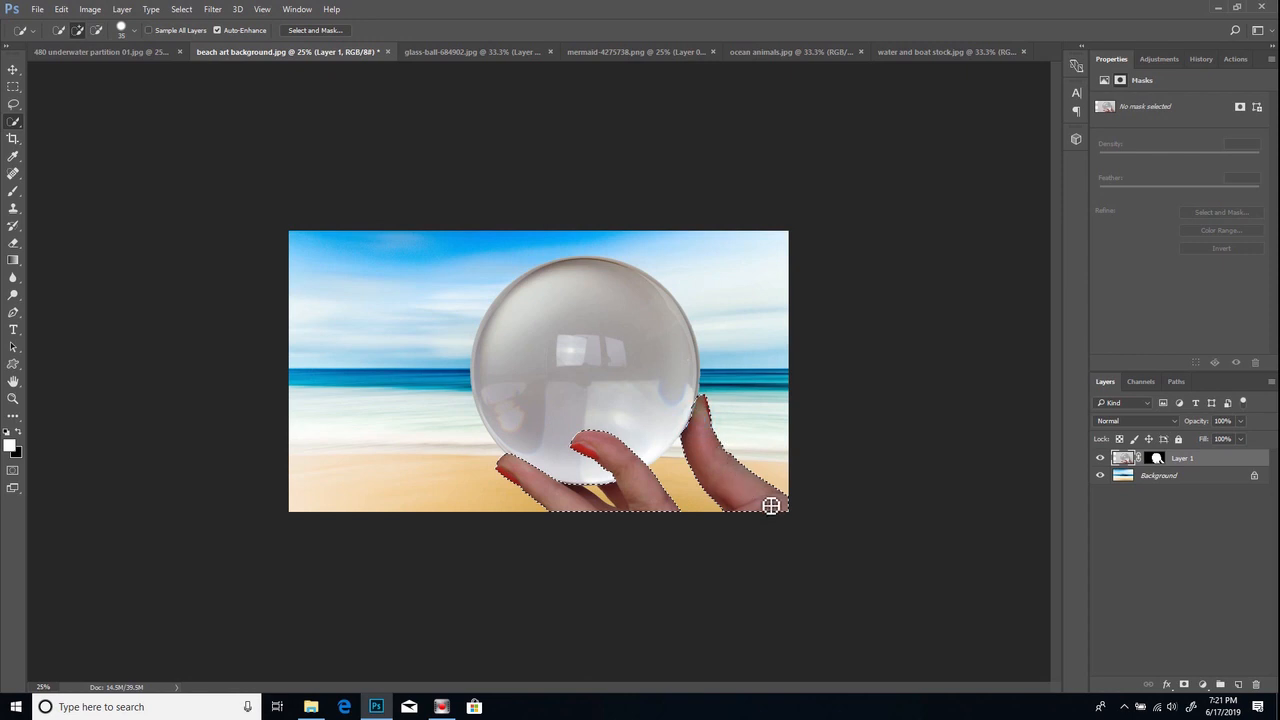
key("alt")
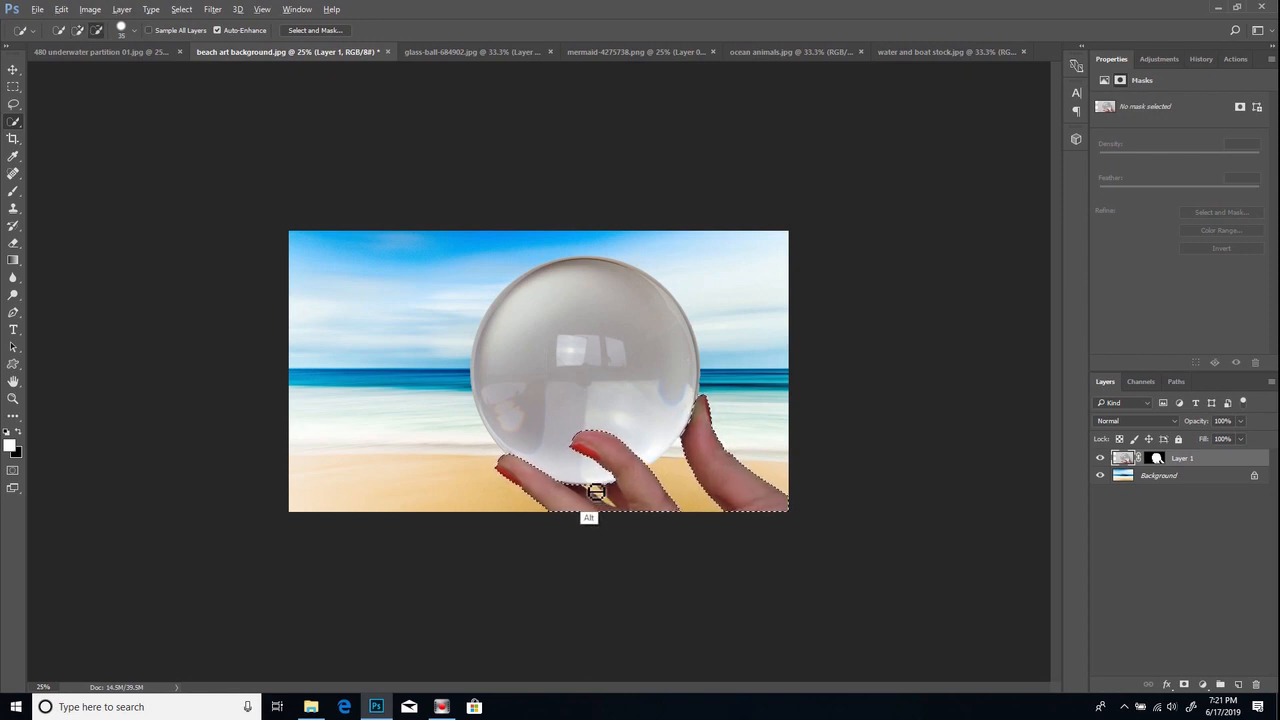
left_click(600, 498, "alt")
left_click(602, 499, "alt")
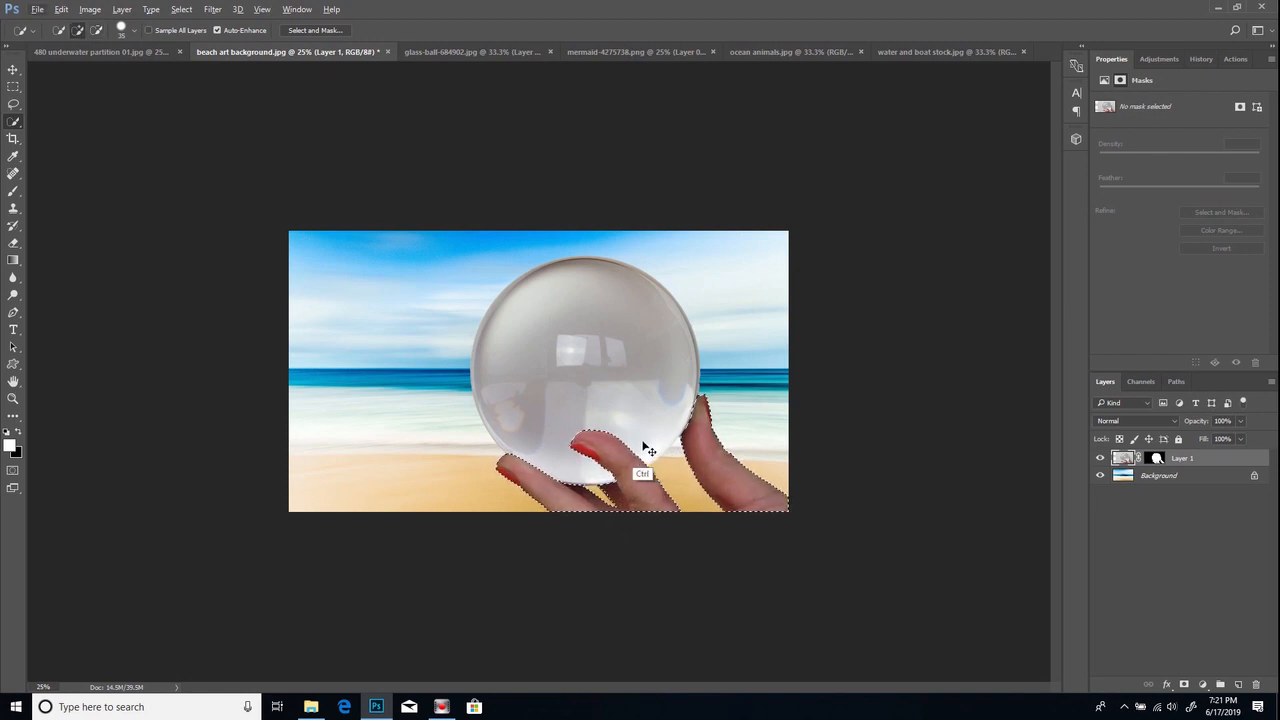
Step: Trim the finger selection where the rightmost finger meets the ball's rim and check the edges of the other fingers
key("ctrl+plus")
key("ctrl+plus")
key("ctrl+plus")
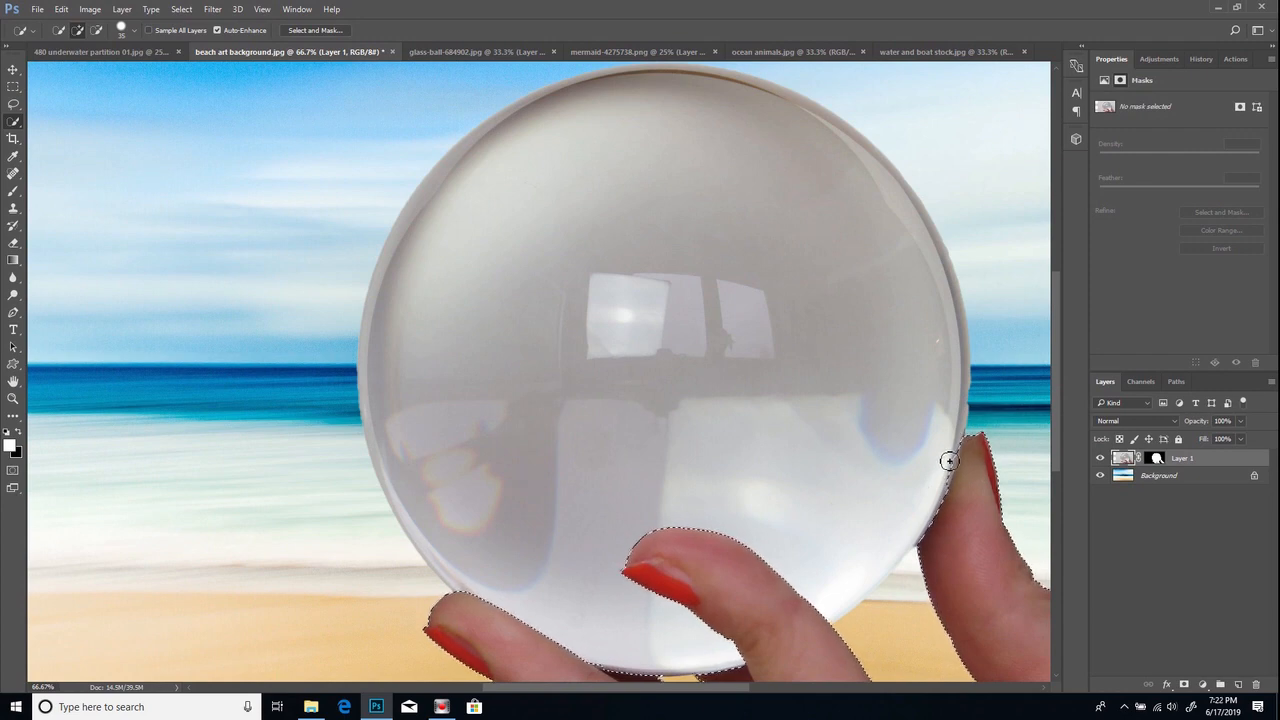
key("alt")
left_click_drag(954, 445, 947, 457)
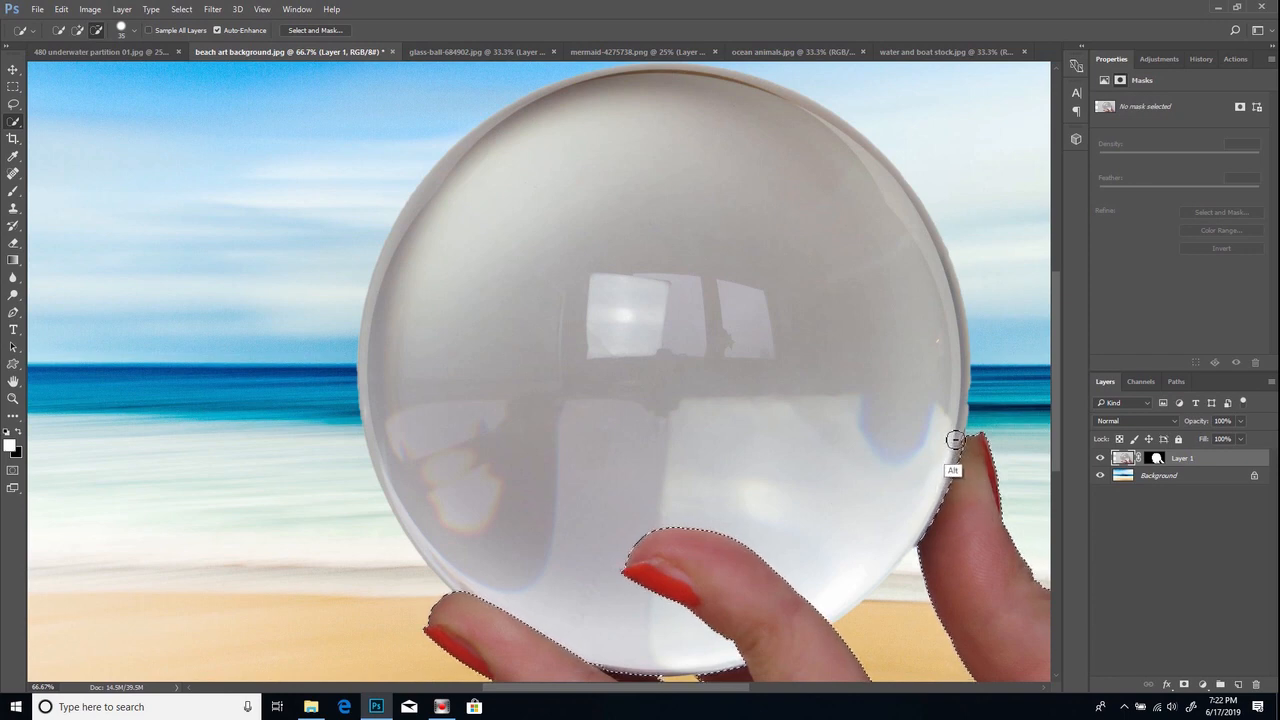
left_click_drag(955, 438, 949, 436)
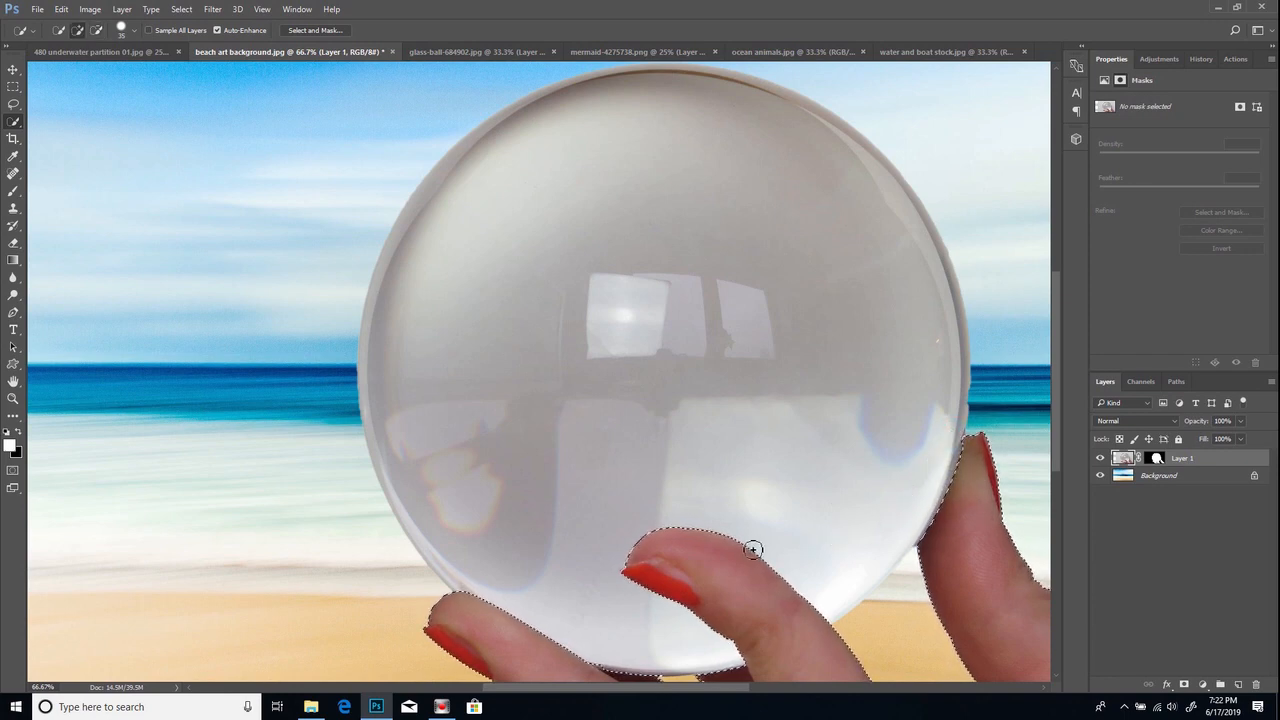
left_click_drag(1055, 362, 1038, 432)
key("alt")
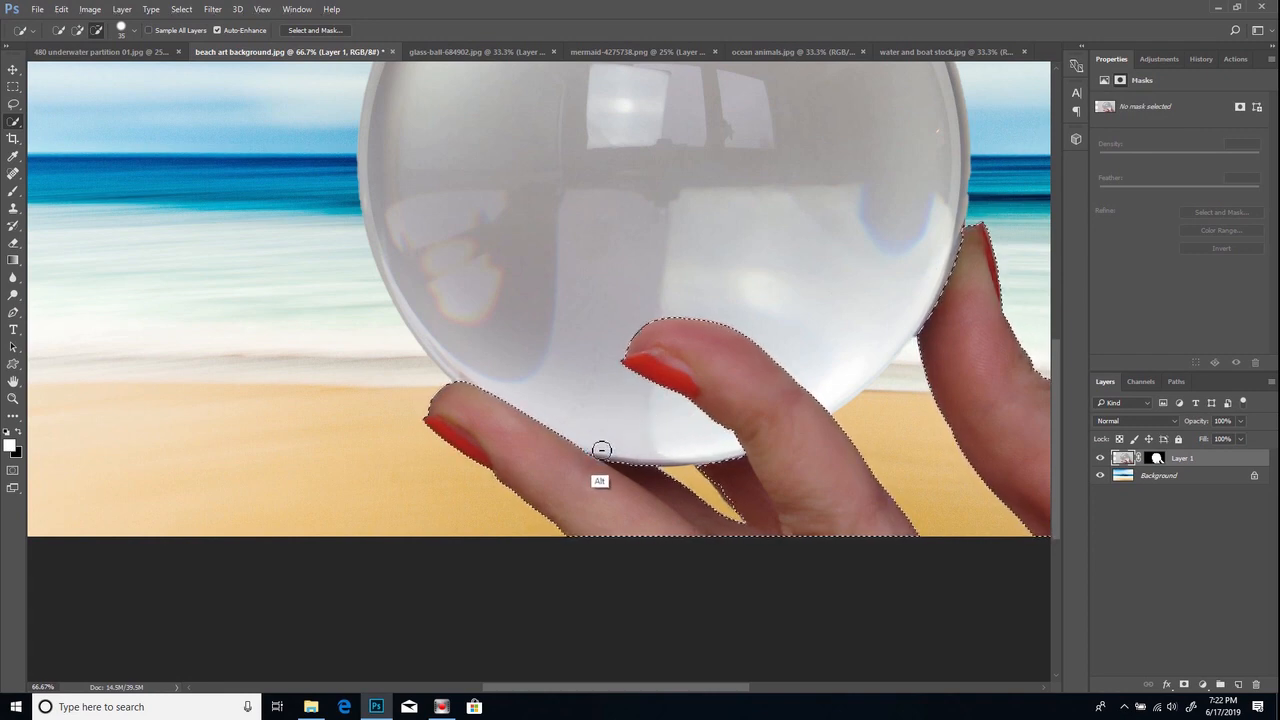
scroll(1045, 350, "up", 3)
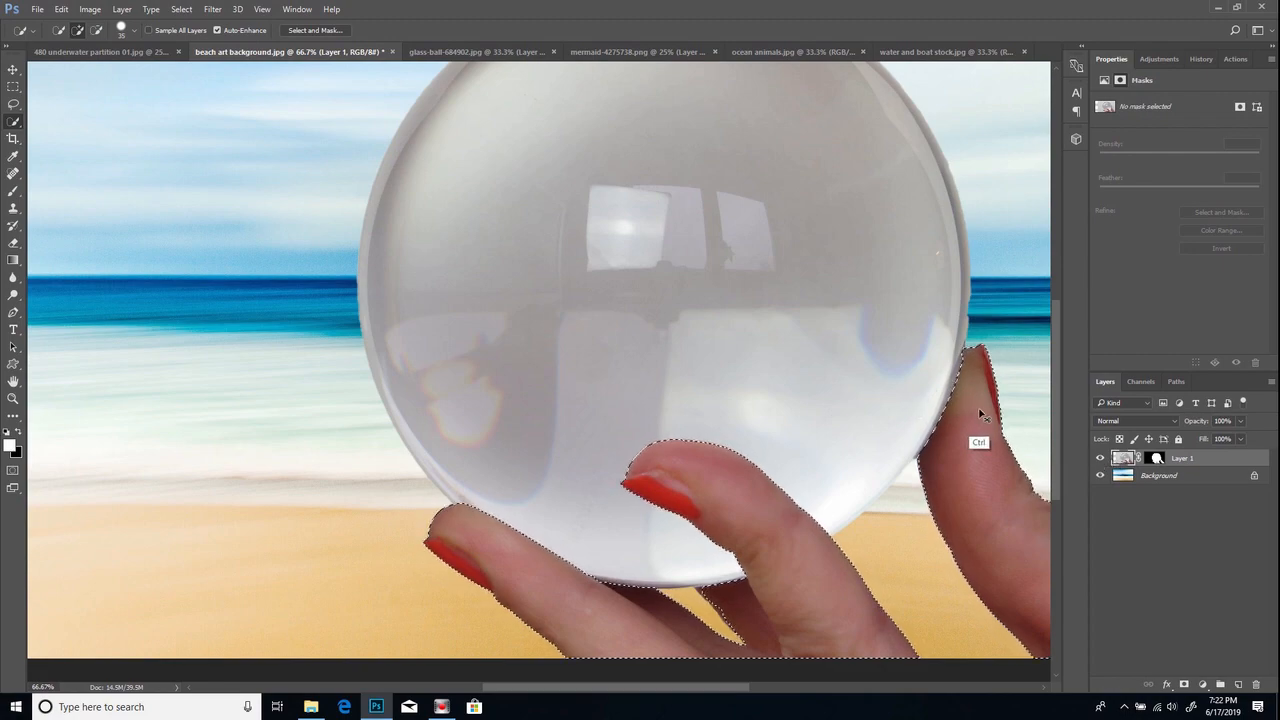
Step: Copy the selected fingers to a new layer and check the cutout with the glass ball and background layers temporarily hidden
key("ctrl+j")
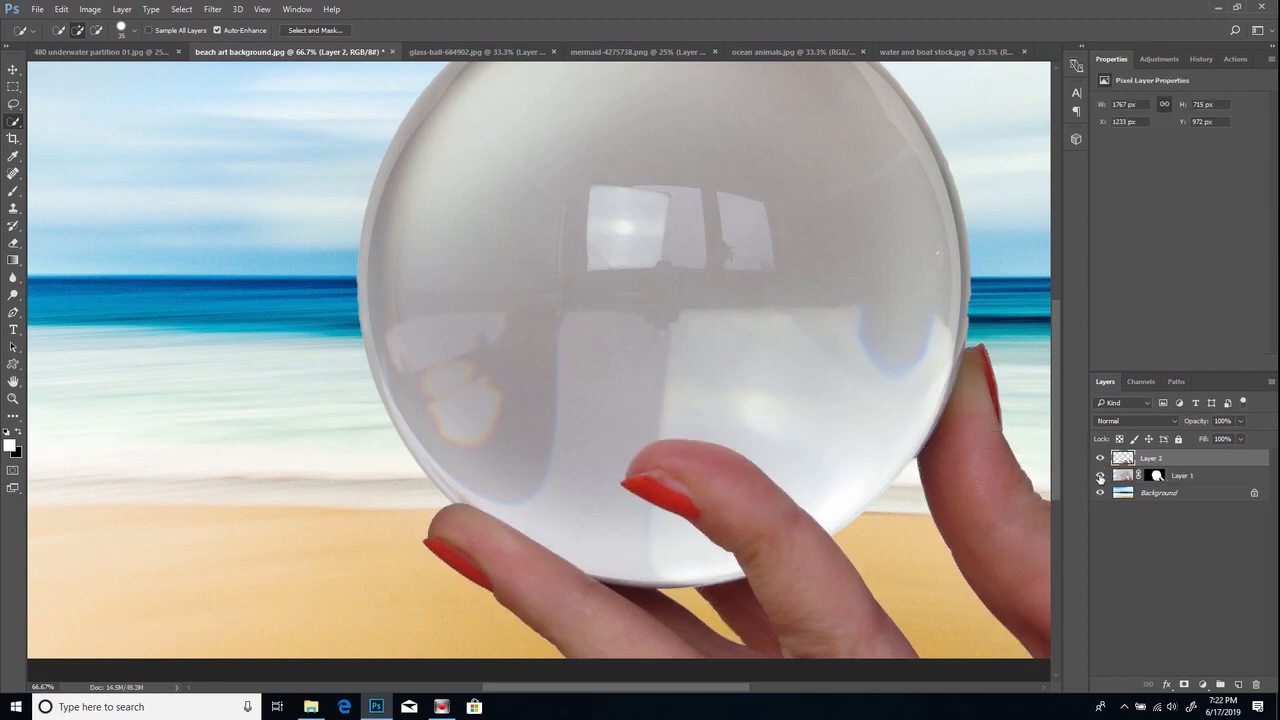
left_click(1100, 476)
left_click(1100, 493)
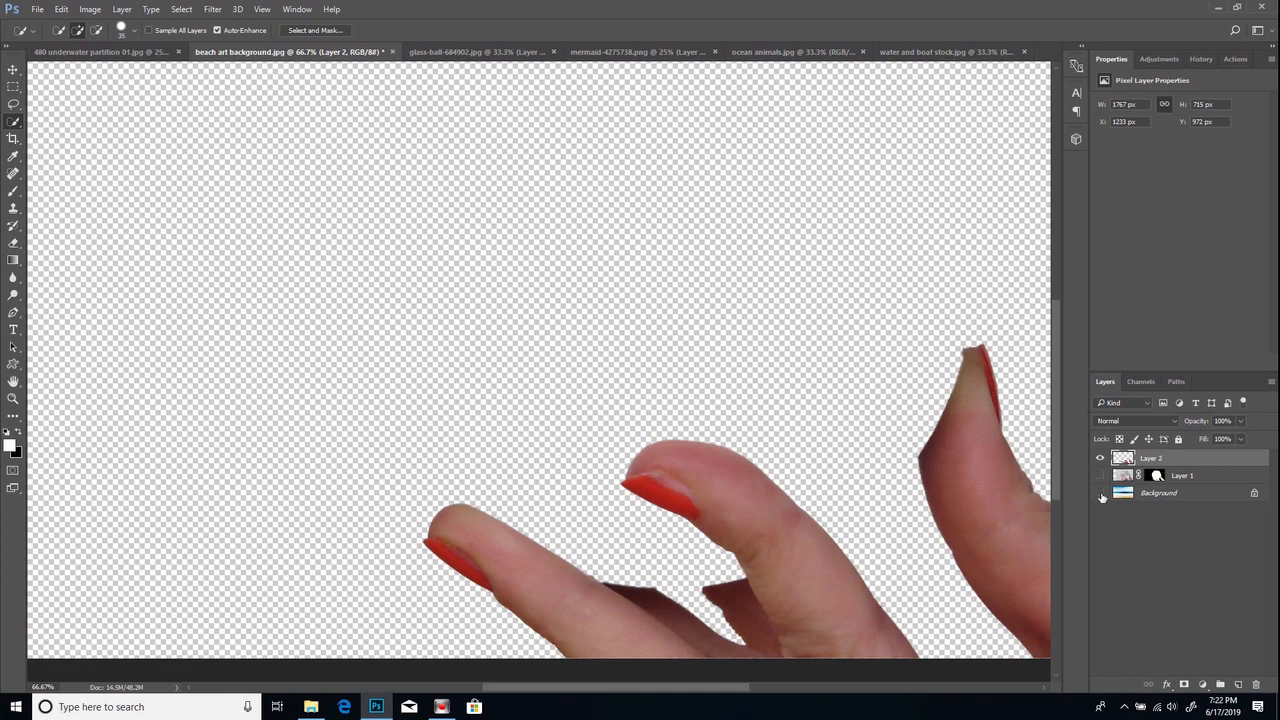
left_click(1100, 493)
left_click(1100, 476)
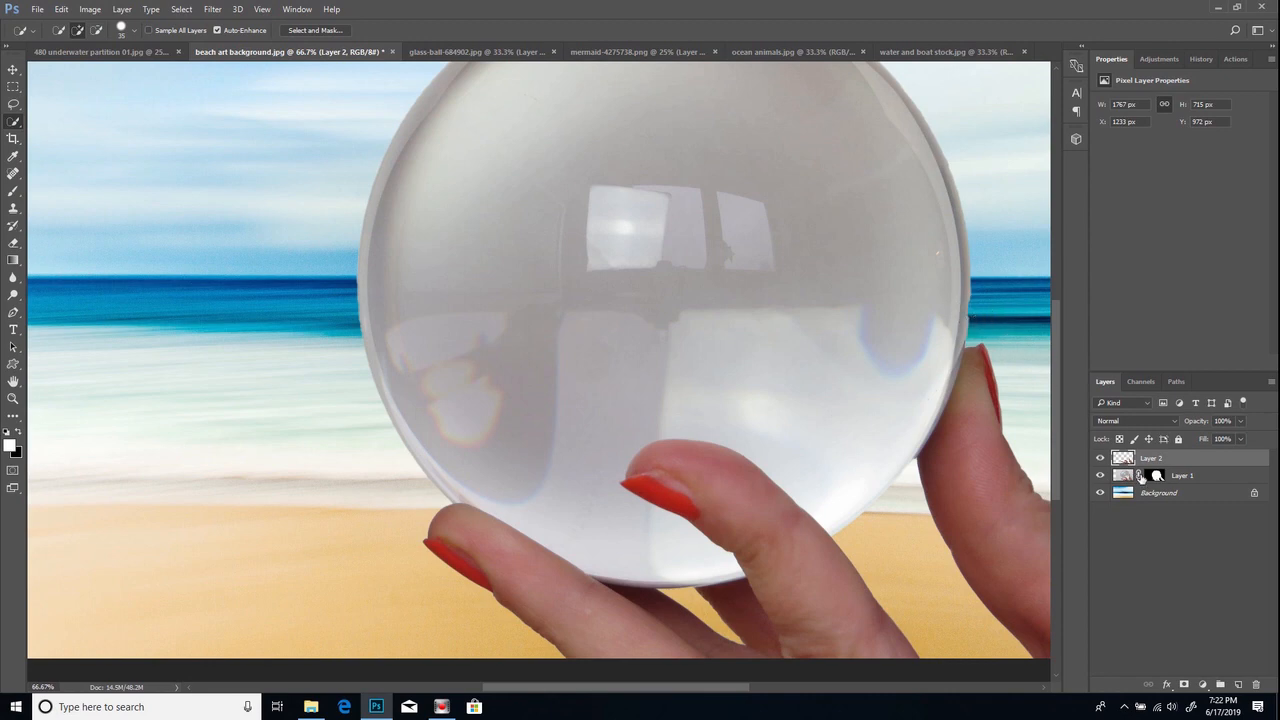
Step: Paint white on the glass ball layer's mask with the Brush tool along the ball's right rim above the finger
left_click(1160, 481)
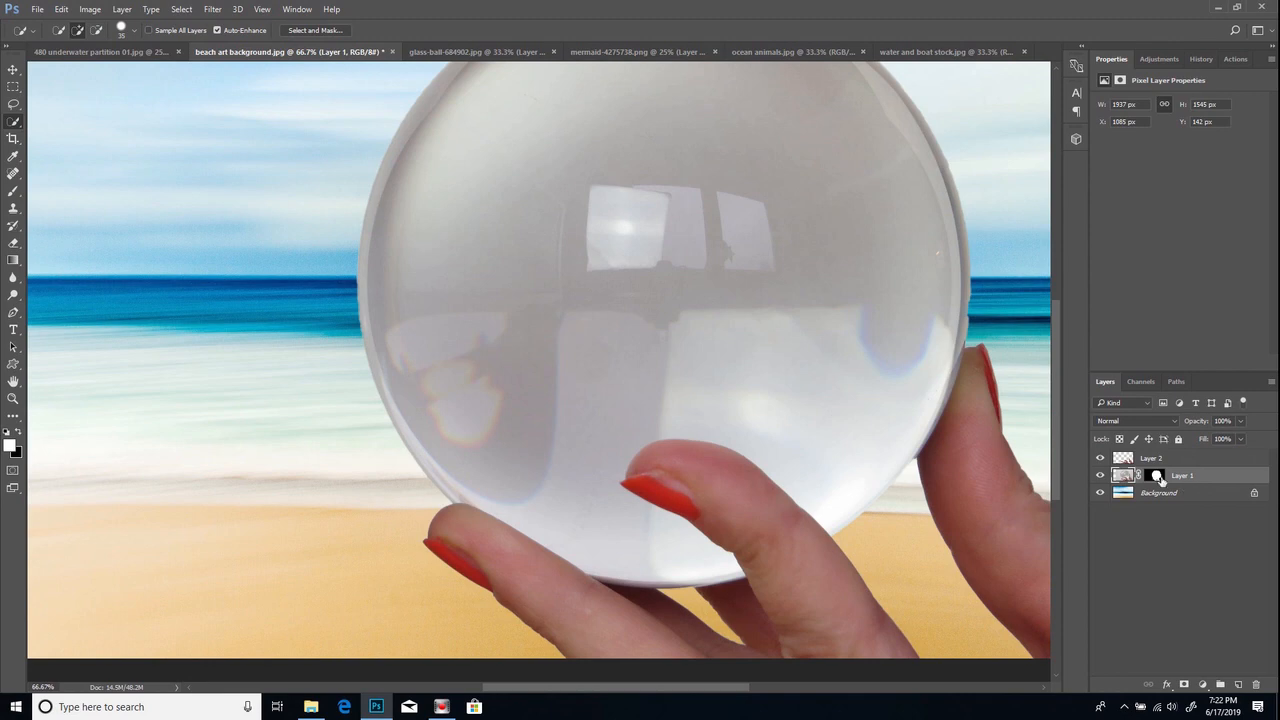
left_click(1155, 477)
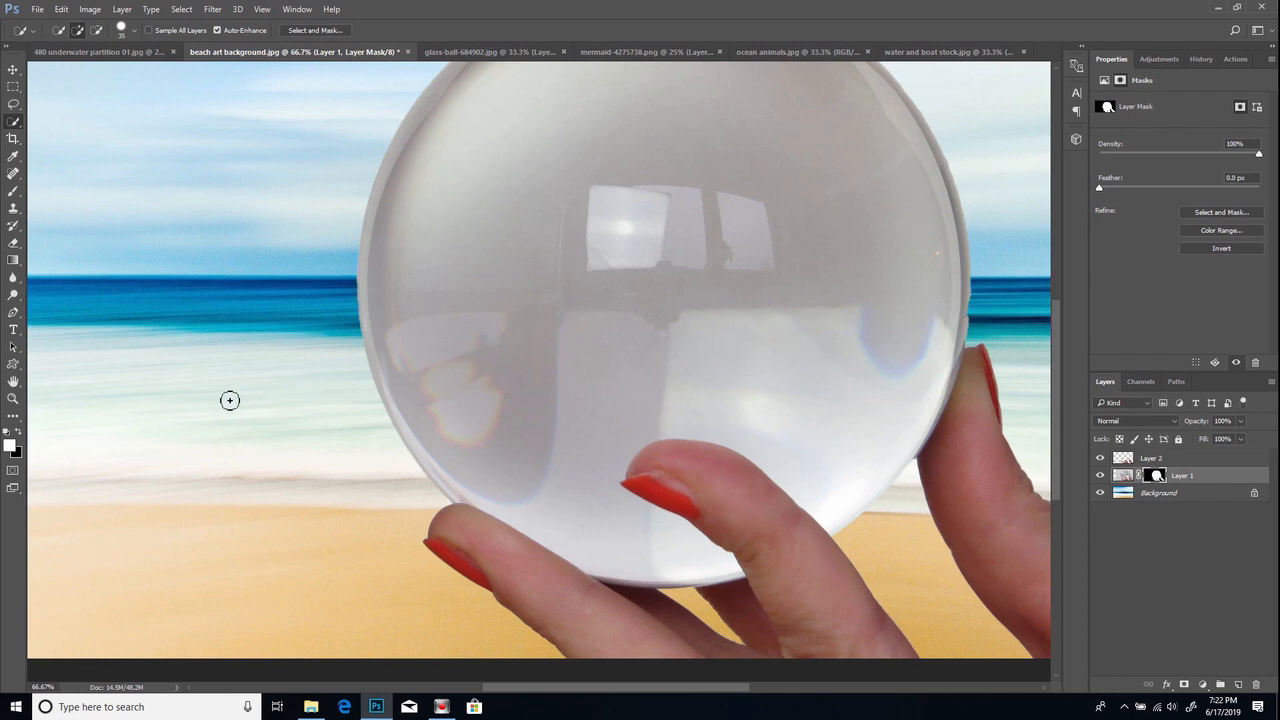
left_click(10, 447)
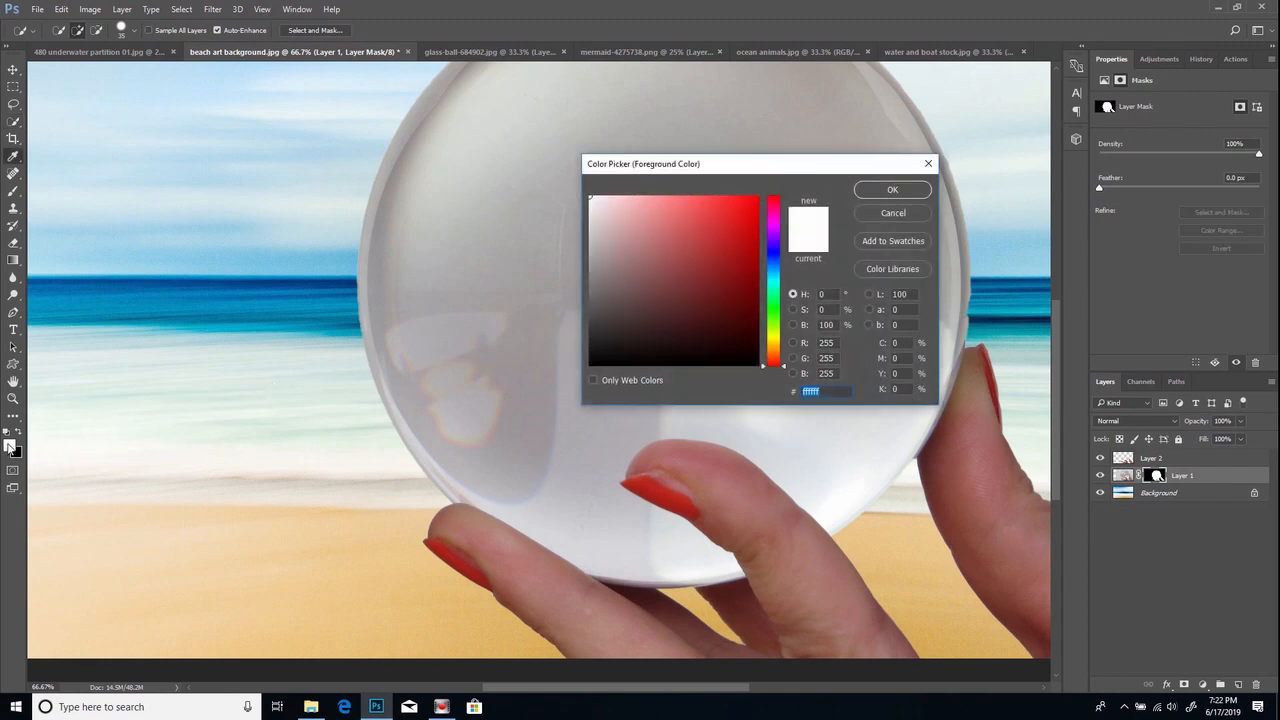
left_click(891, 192)
key("w")
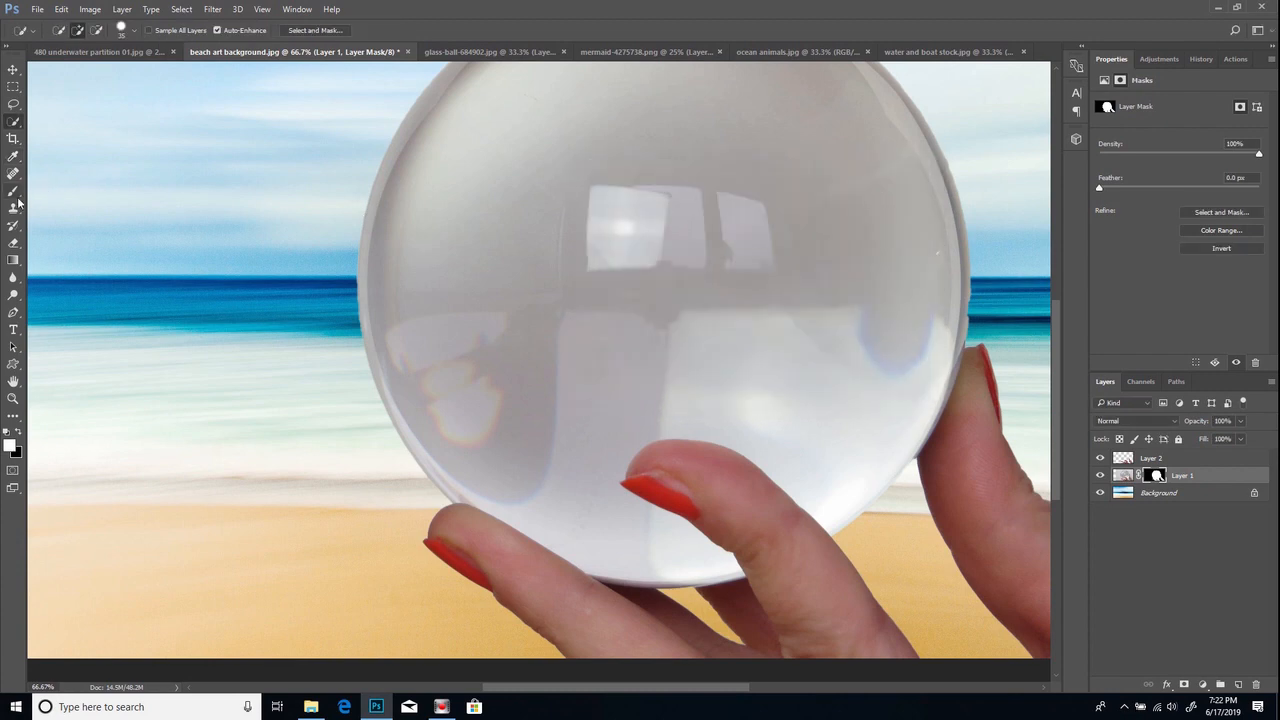
left_click(13, 191)
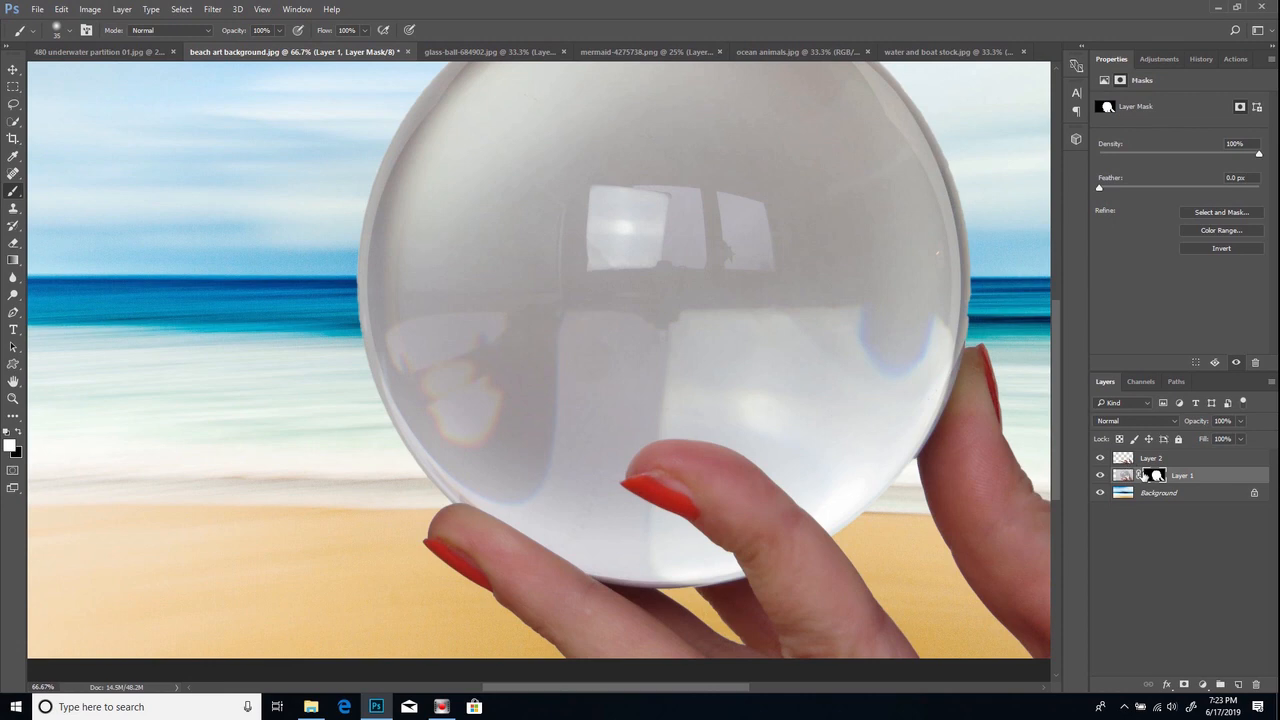
left_click_drag(970, 303, 943, 393)
left_click_drag(1053, 379, 1054, 344)
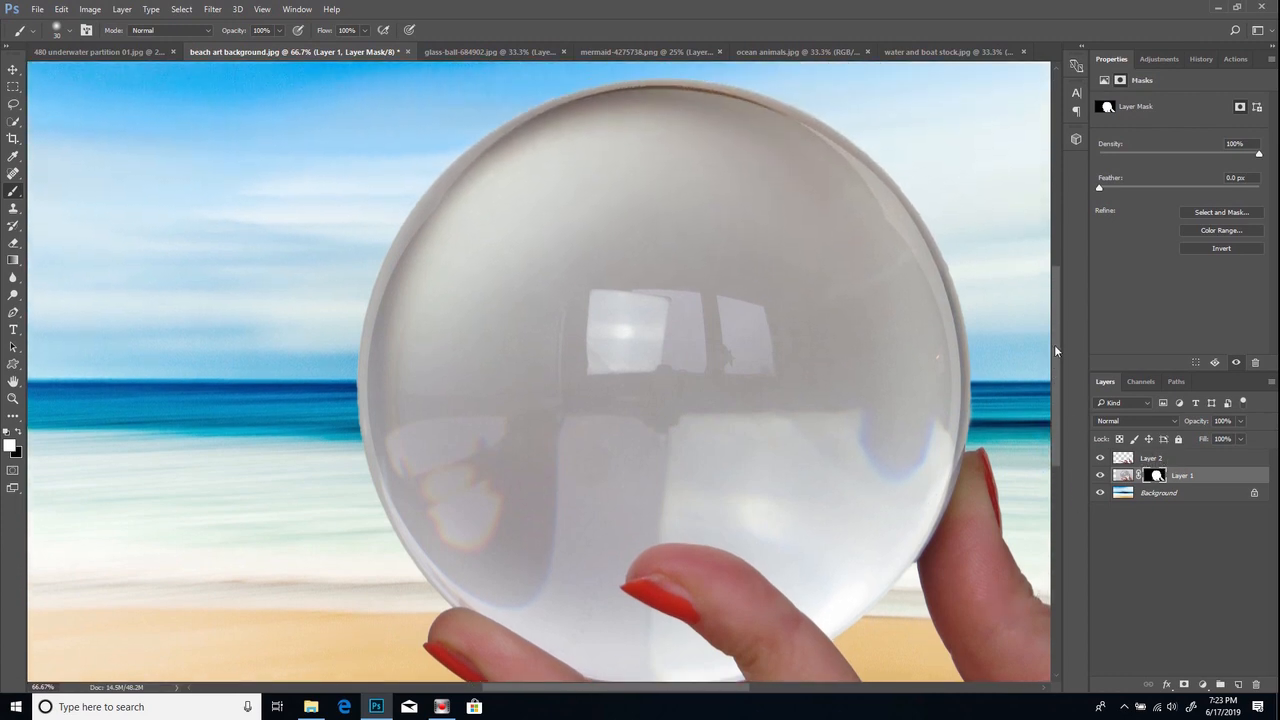
Step: Copy the background of the 480 underwater partition 01 document into the beach art composite, between the fingers and glass ball layers
key("ctrl+minus")
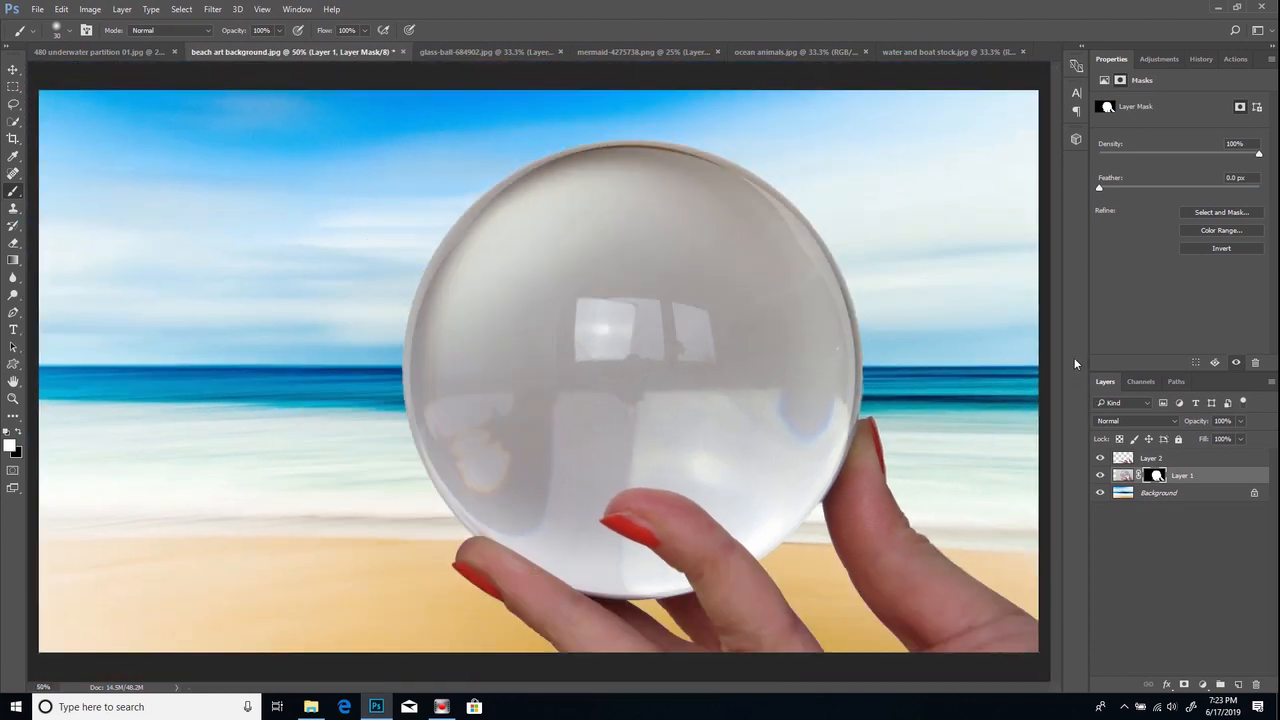
key("ctrl+minus")
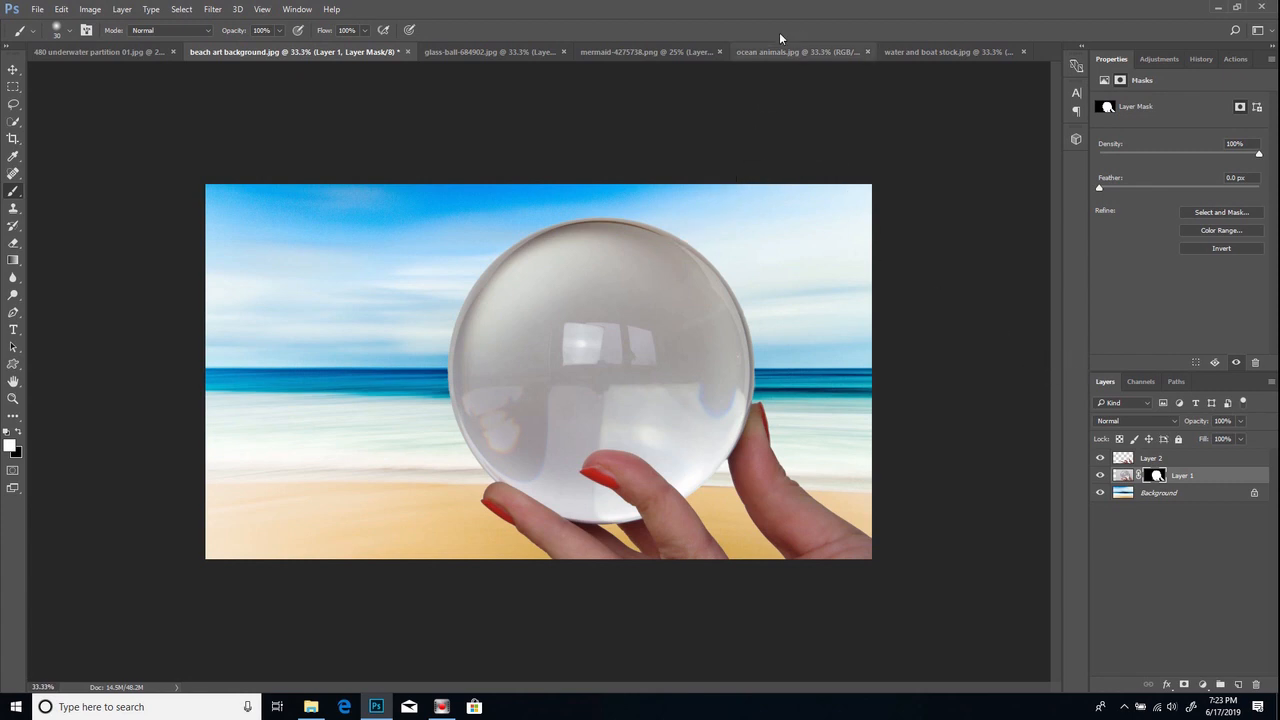
left_click(145, 52)
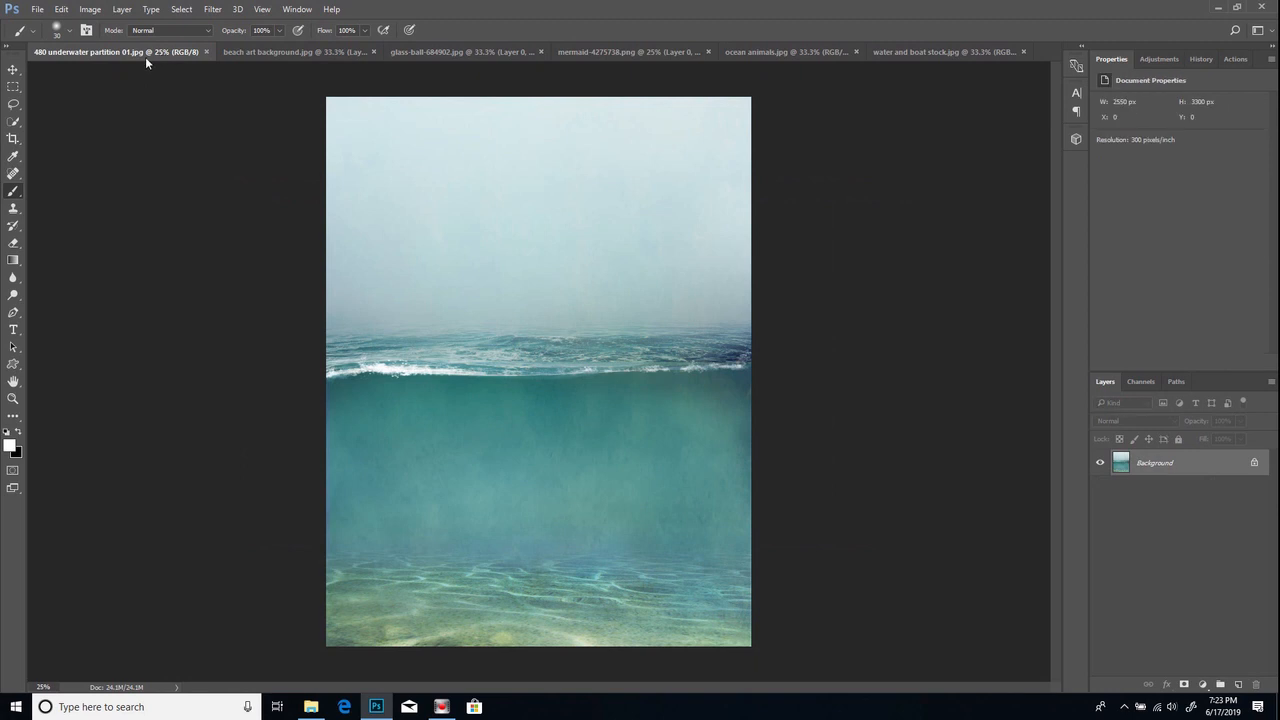
right_click(1200, 468)
left_click(1204, 465)
left_click_drag(1204, 465, 591, 392)
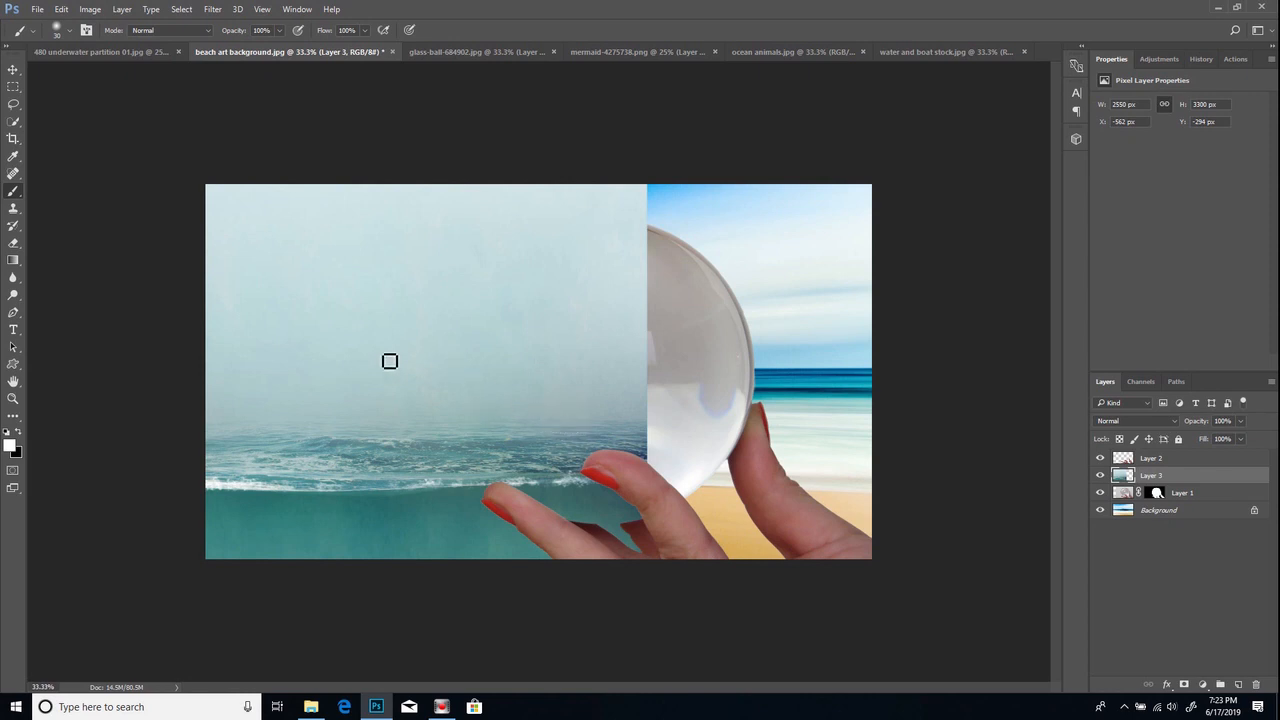
Step: Scale the underwater layer proportionally to about 69% and place it over the glass ball with its waterline near the beach horizon
key("ctrl")
key("ctrl+t")
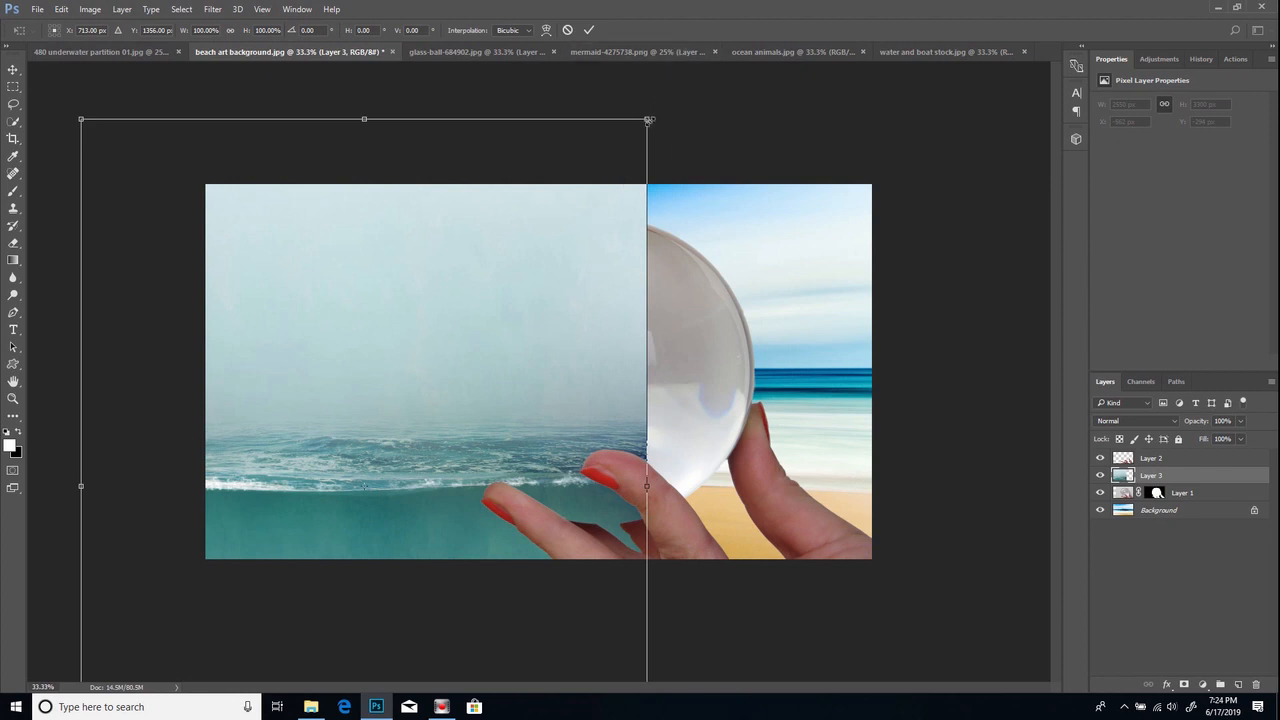
left_click_drag(652, 120, 470, 354)
right_click(366, 458)
left_click_drag(345, 455, 647, 253)
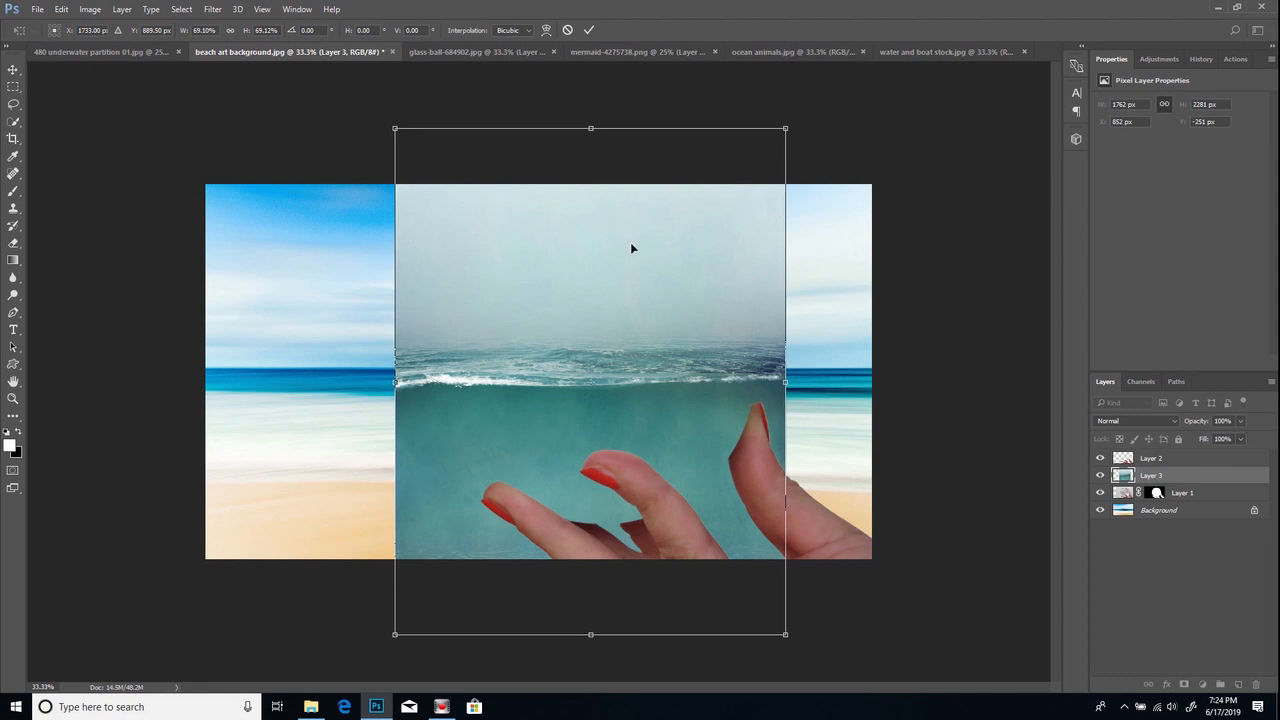
left_click(590, 32)
key("b")
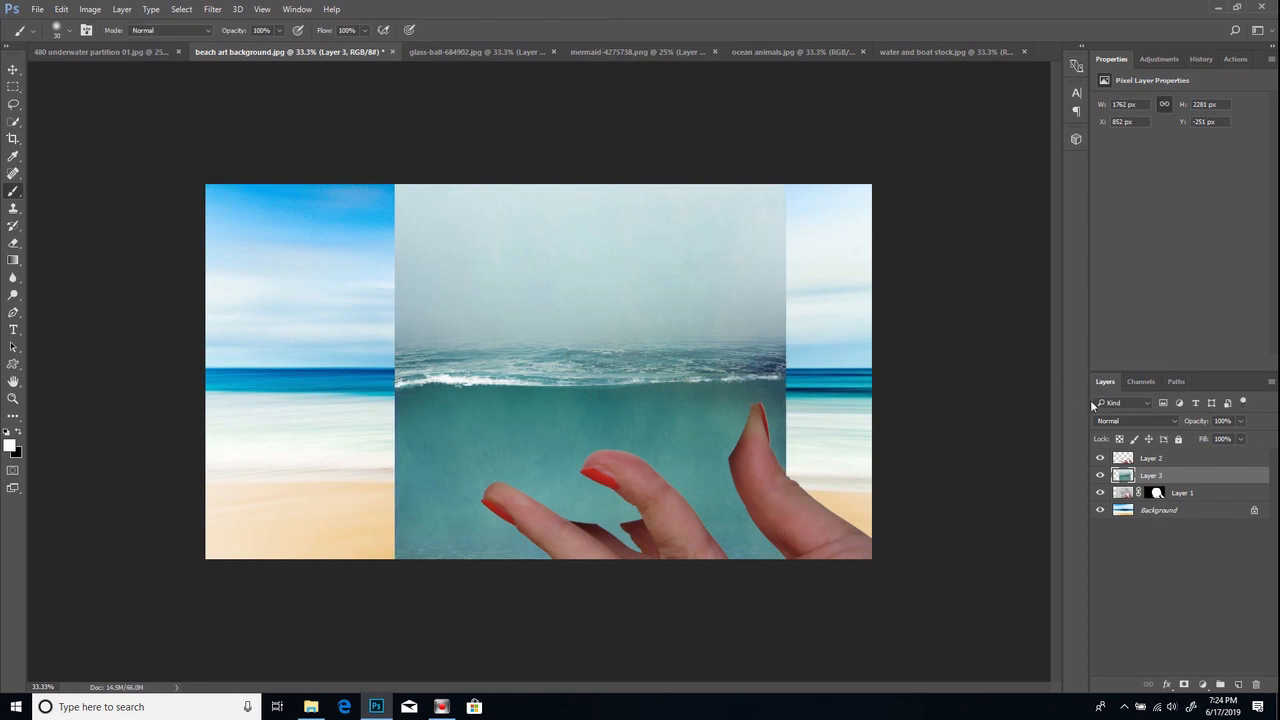
Step: Lower the underwater layer's opacity to 42% and add a layer mask to it
left_click(1239, 422)
left_click_drag(1239, 441, 1205, 441)
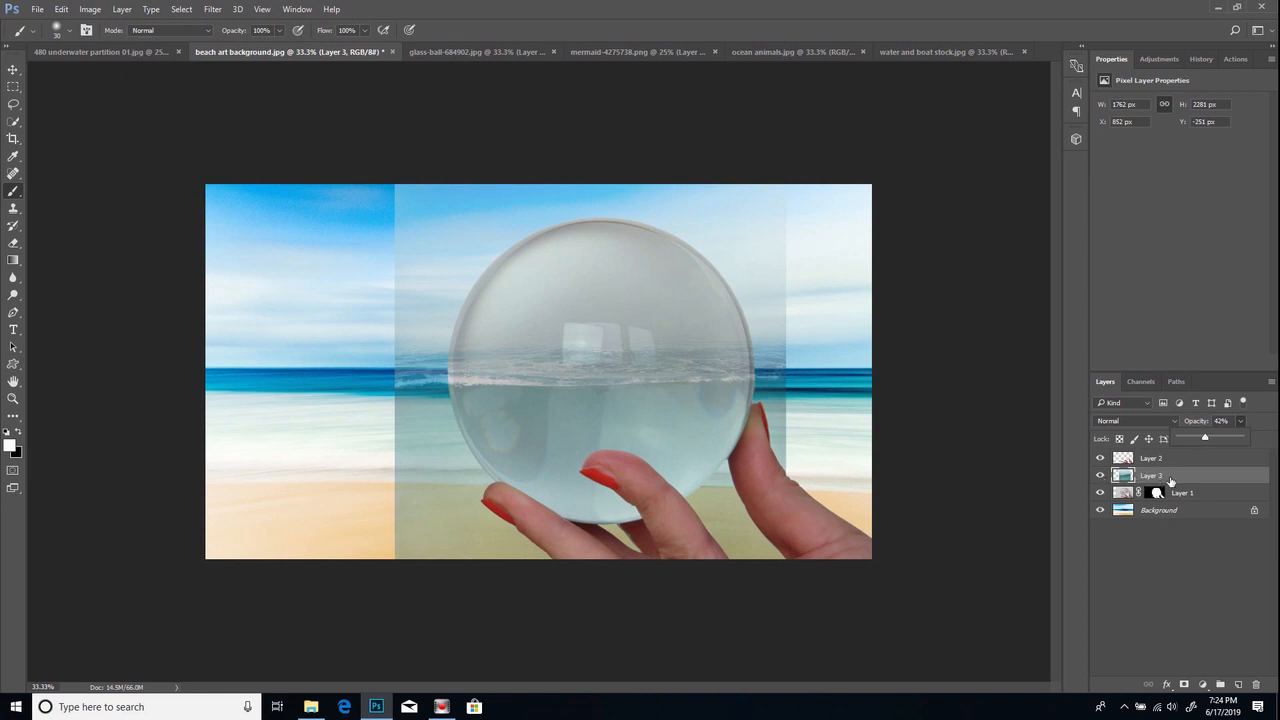
left_click(1184, 685)
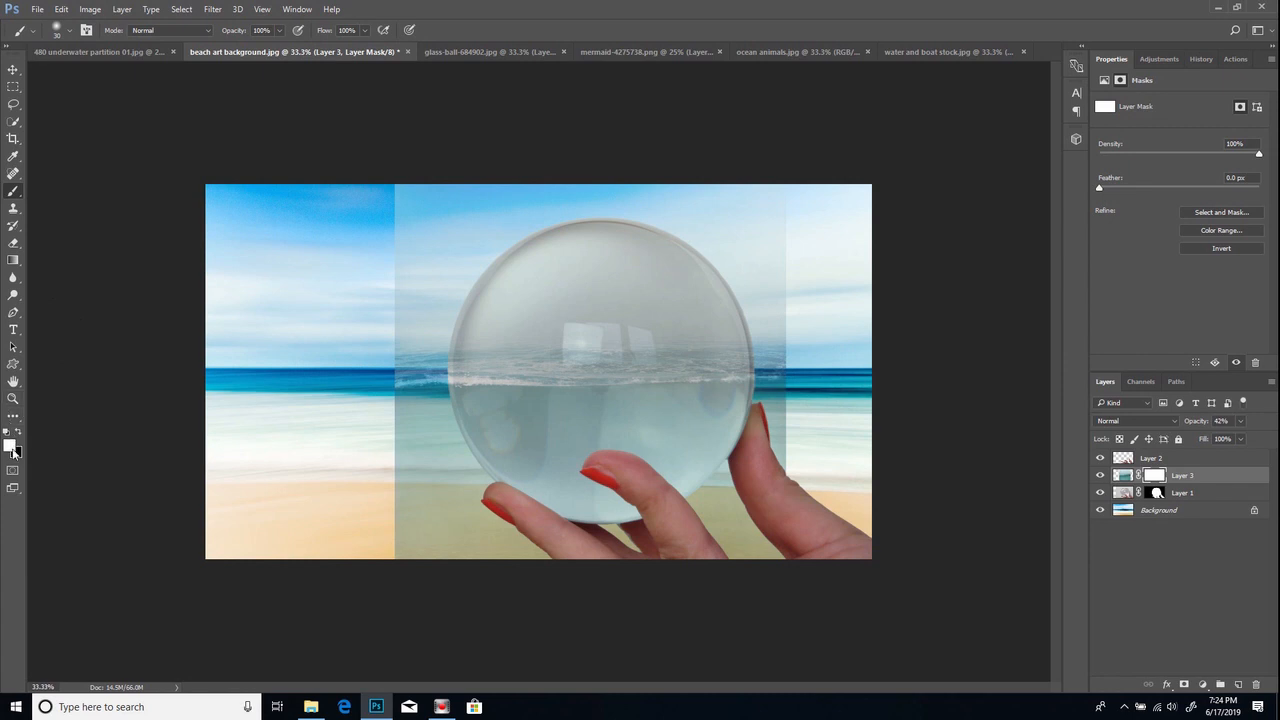
Step: Paint black on the underwater layer's mask with a 500 px brush to hide the image outside the ball
key("x")
key("]")
key("]")
key("]")
key("]")
key("]")
key("]")
mouse_move(391, 246)
left_mouse_down()
mouse_move(394, 234)
mouse_move(419, 276)
mouse_move(409, 429)
mouse_move(452, 549)
mouse_move(677, 563)
mouse_move(743, 530)
mouse_move(777, 445)
mouse_move(769, 330)
left_mouse_up()
left_click_drag(773, 284, 755, 261)
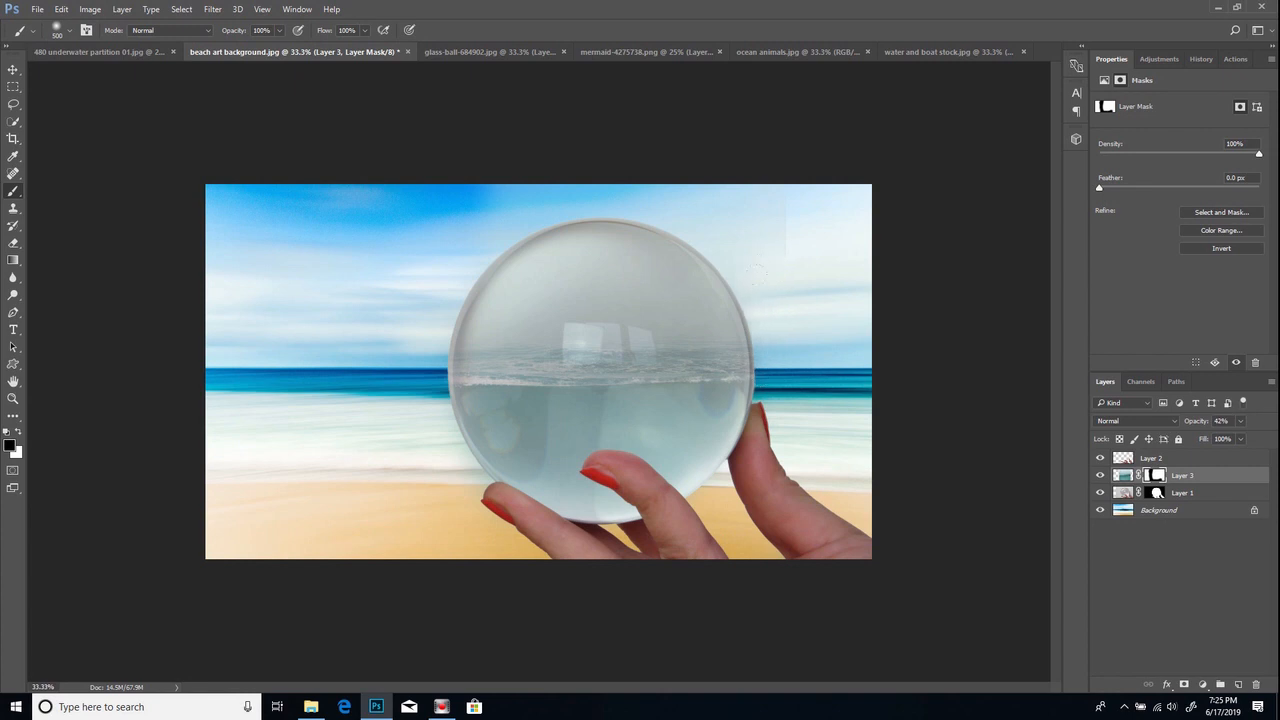
left_click_drag(716, 203, 650, 148)
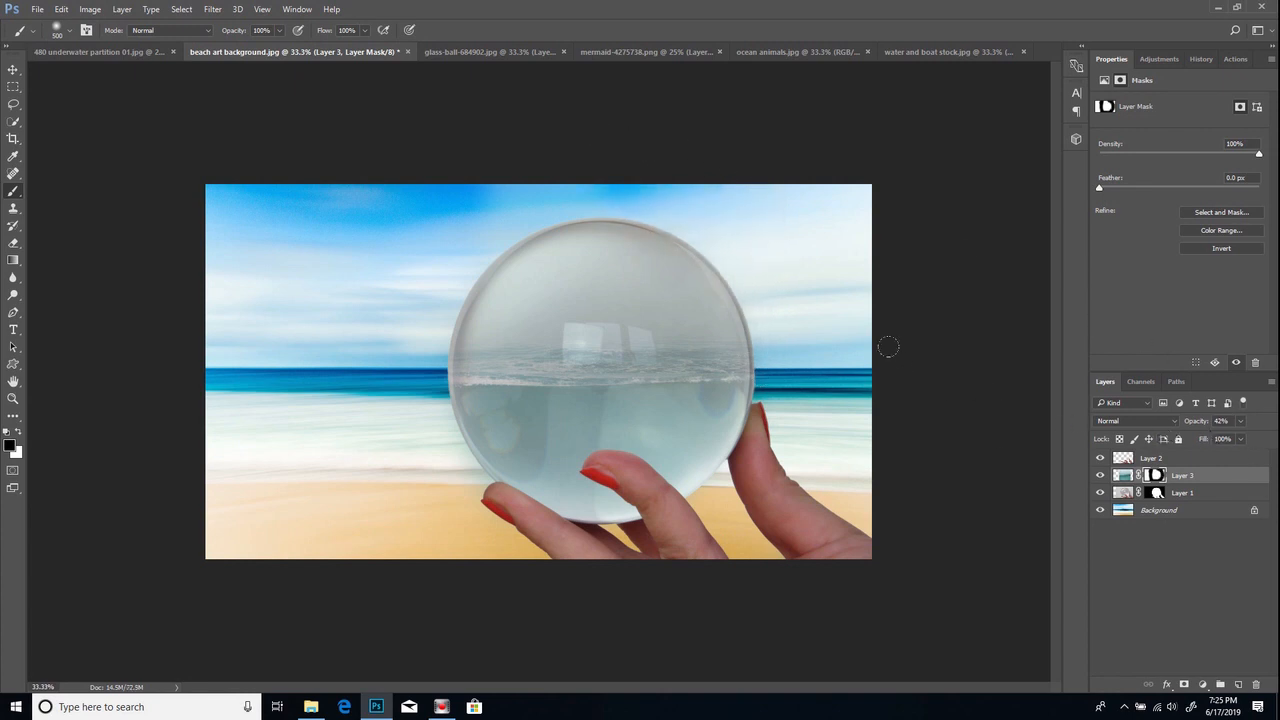
Step: Raise the underwater layer's opacity to 87% and mask its remaining spill above and beside the ball with a 200 px brush
left_click(1241, 424)
left_click_drag(1253, 441, 1260, 435)
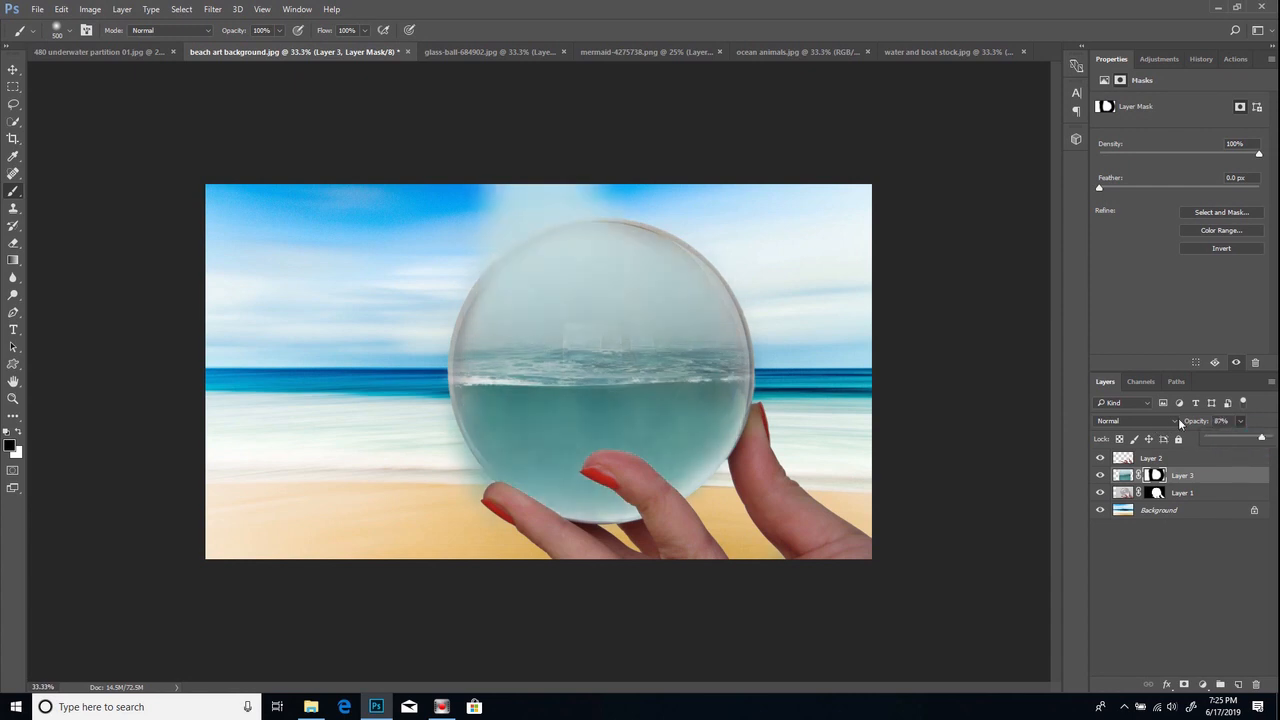
left_click(571, 117)
key("bracketleft")
key("bracketleft")
mouse_move(597, 189)
left_mouse_down()
mouse_move(556, 186)
mouse_move(594, 188)
mouse_move(475, 232)
mouse_move(489, 177)
left_mouse_up()
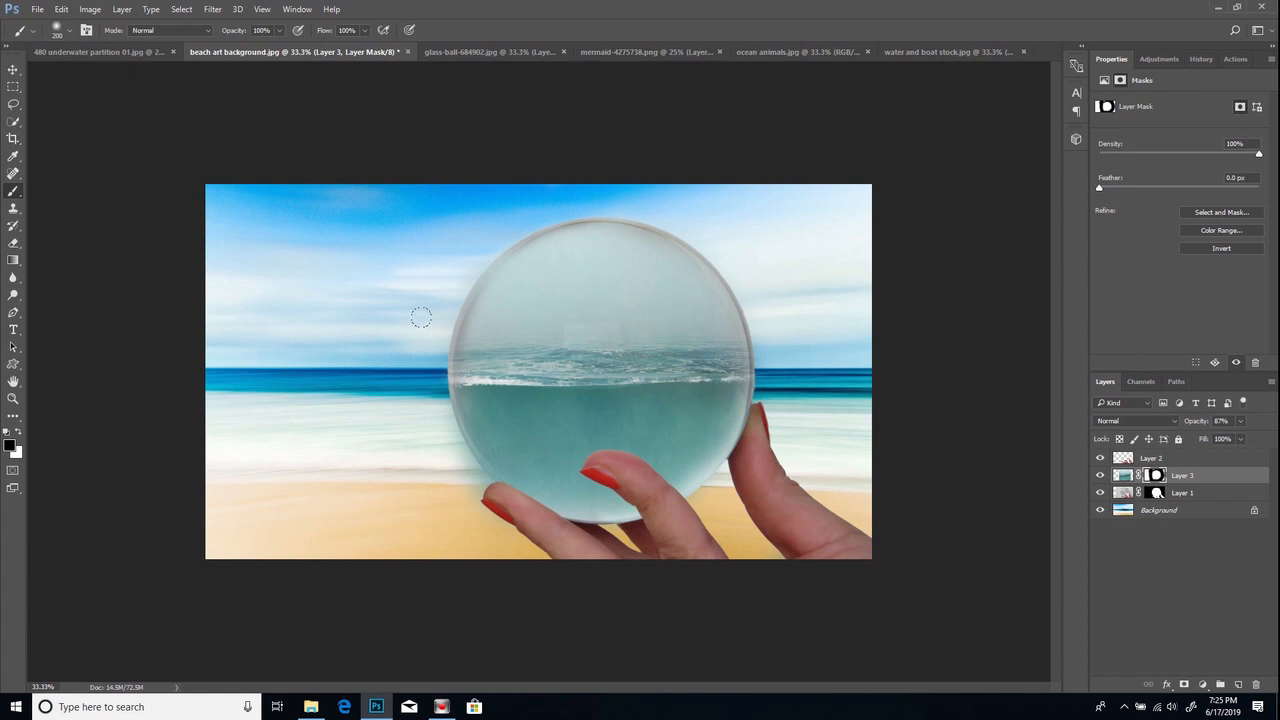
left_click_drag(455, 446, 457, 478)
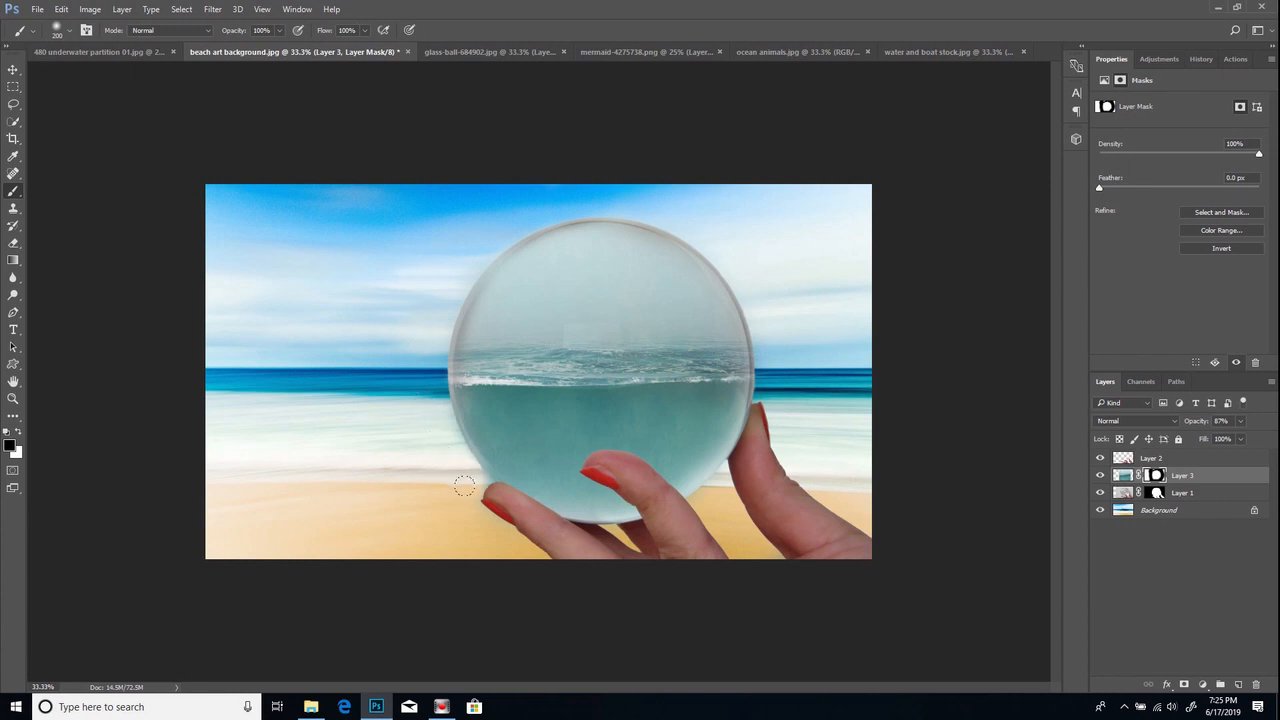
Step: Set the brush hardness to 2% and paint black on the underwater layer's mask around the ball's outer rim
left_click(68, 32)
left_click(72, 105)
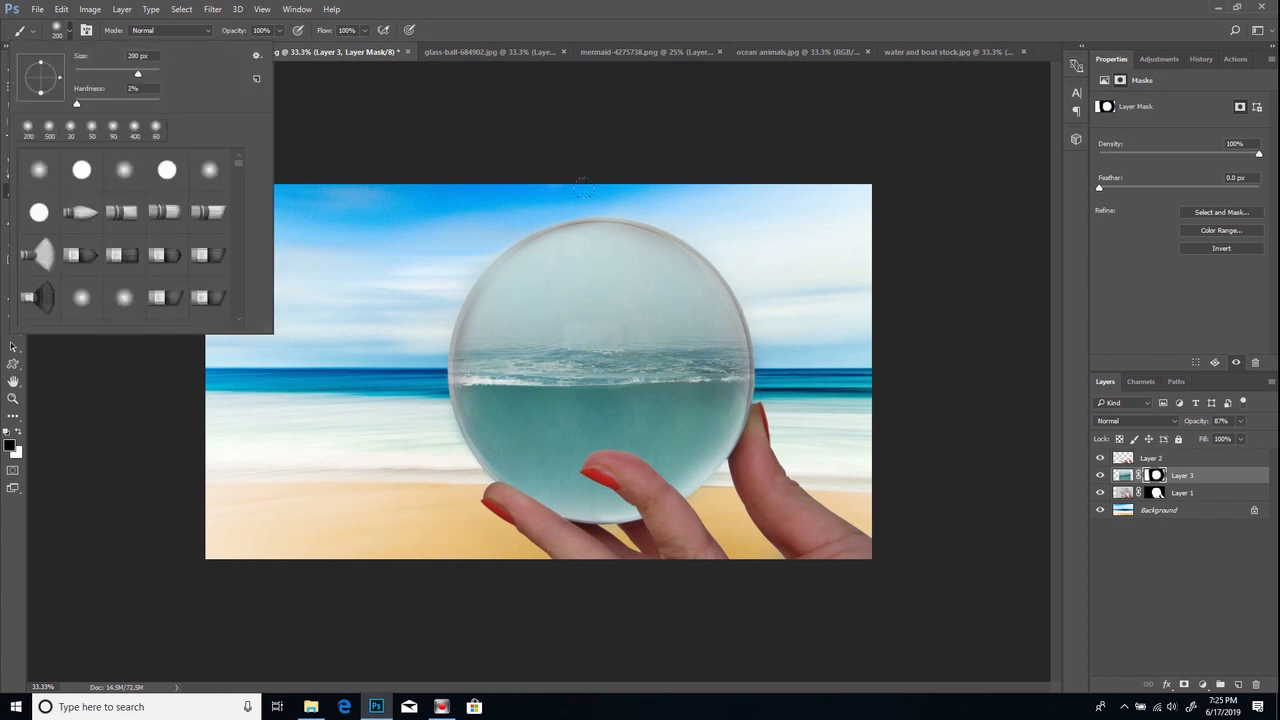
key("Return")
mouse_move(632, 203)
left_mouse_down()
mouse_move(714, 251)
mouse_move(765, 372)
mouse_move(702, 504)
mouse_move(668, 526)
mouse_move(508, 528)
left_mouse_up()
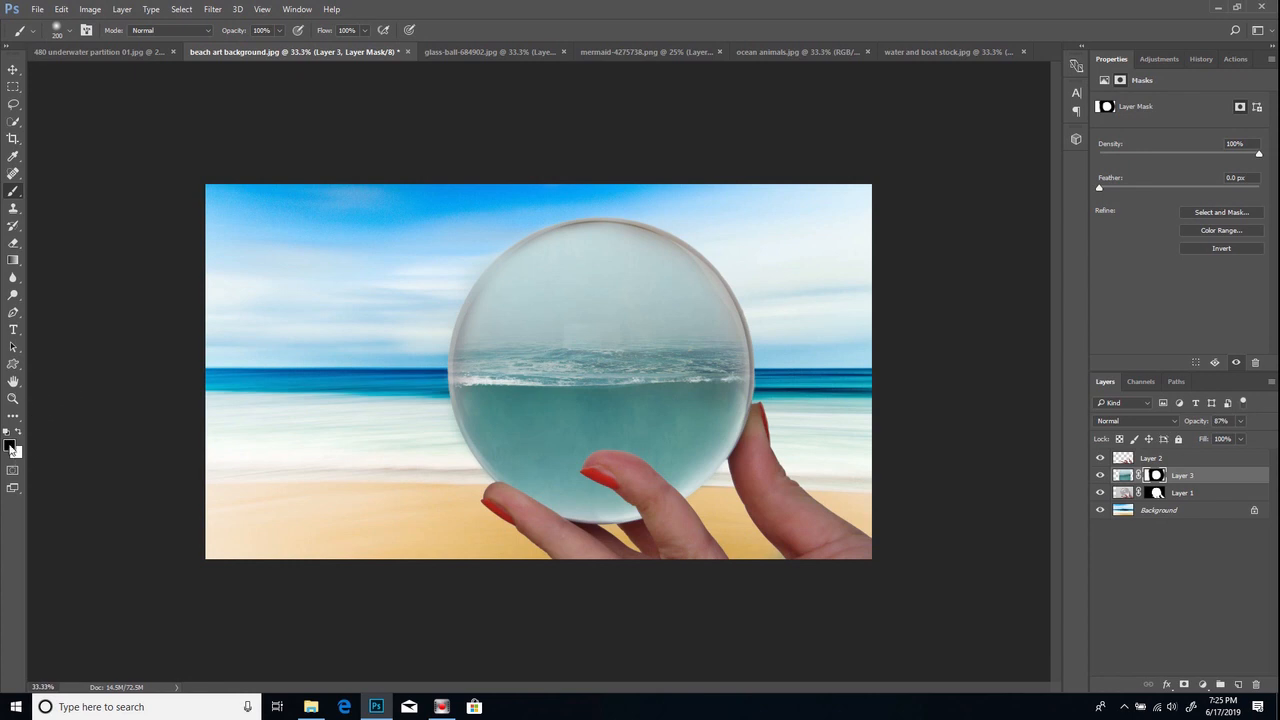
Step: Paint white on the underwater layer's mask with the 200 px brush to restore the scene just inside the ball's edge
key("x")
left_click(558, 250)
left_click(590, 246)
left_click(613, 247)
left_click(646, 259)
left_click(654, 263)
left_click(669, 266)
left_click(680, 280)
left_click(707, 320)
left_click(715, 348)
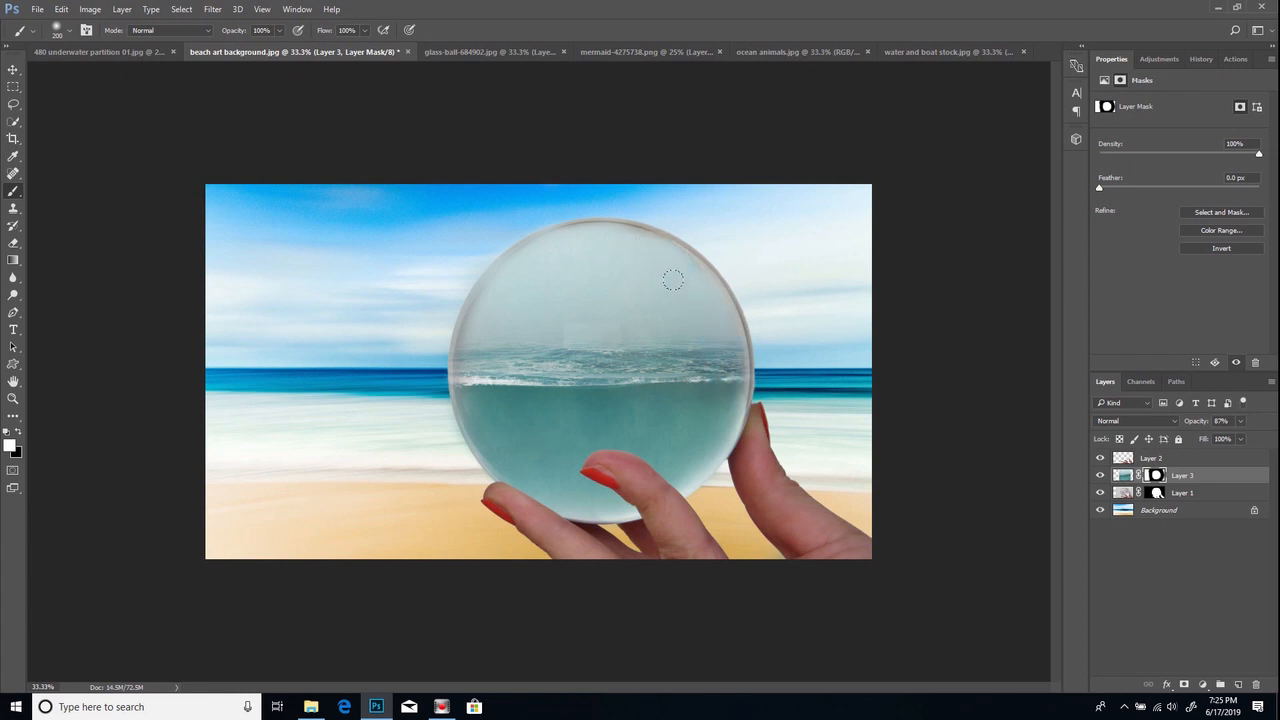
left_click(706, 368)
left_click(701, 400)
left_click(709, 436)
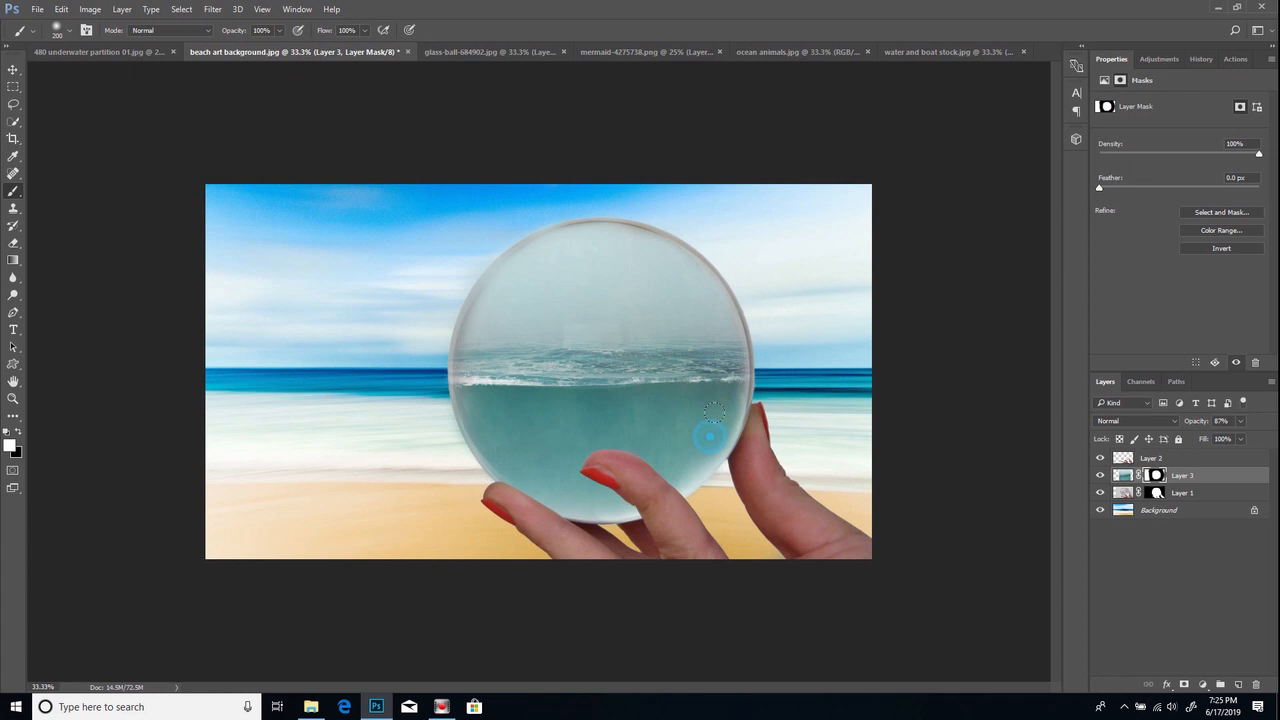
left_click(653, 472)
left_click(617, 490)
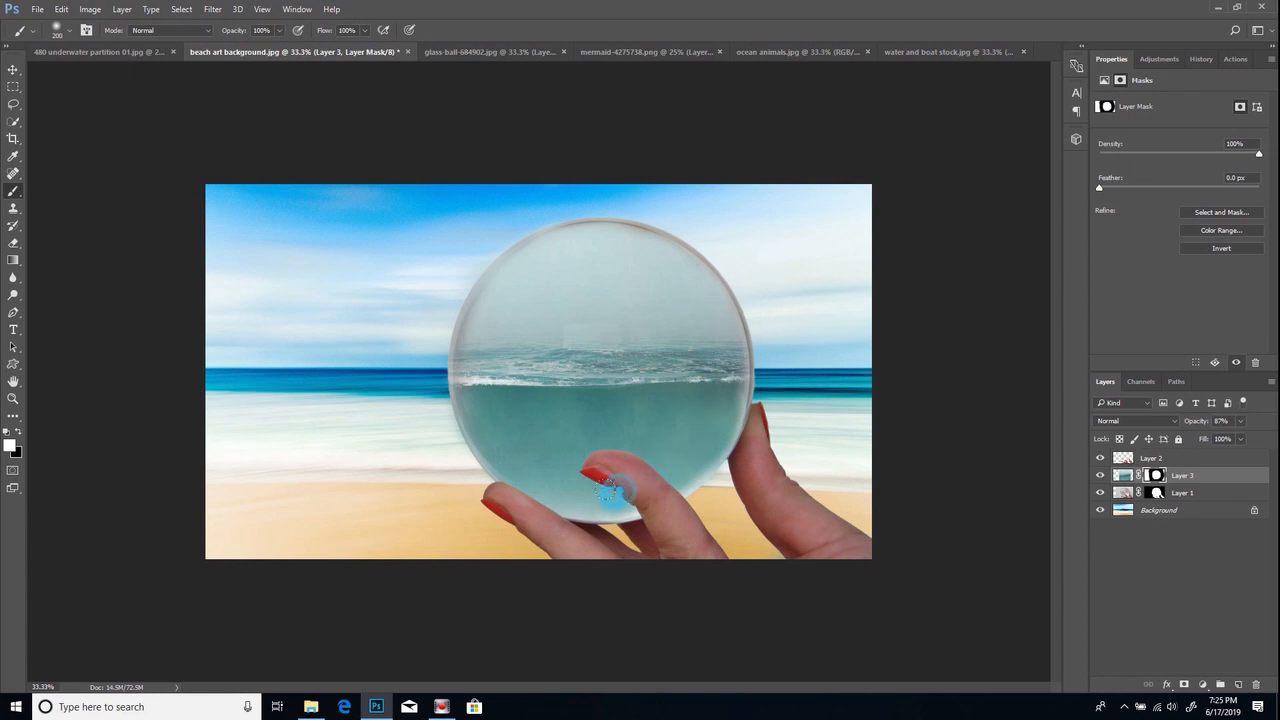
left_click(487, 432)
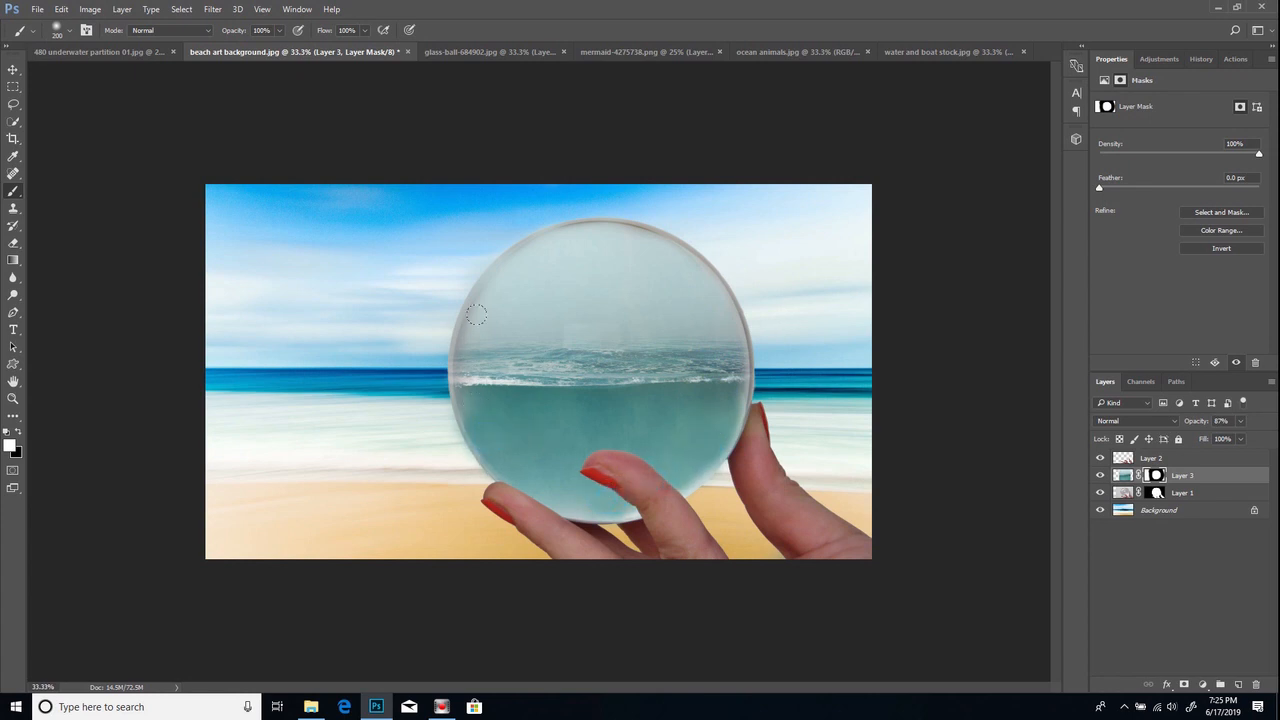
Step: Paint black with a smaller brush on the underwater layer's mask along the ball's lower, side and upper-right outer rim
key("x")
key("bracketleft")
key("bracketleft")
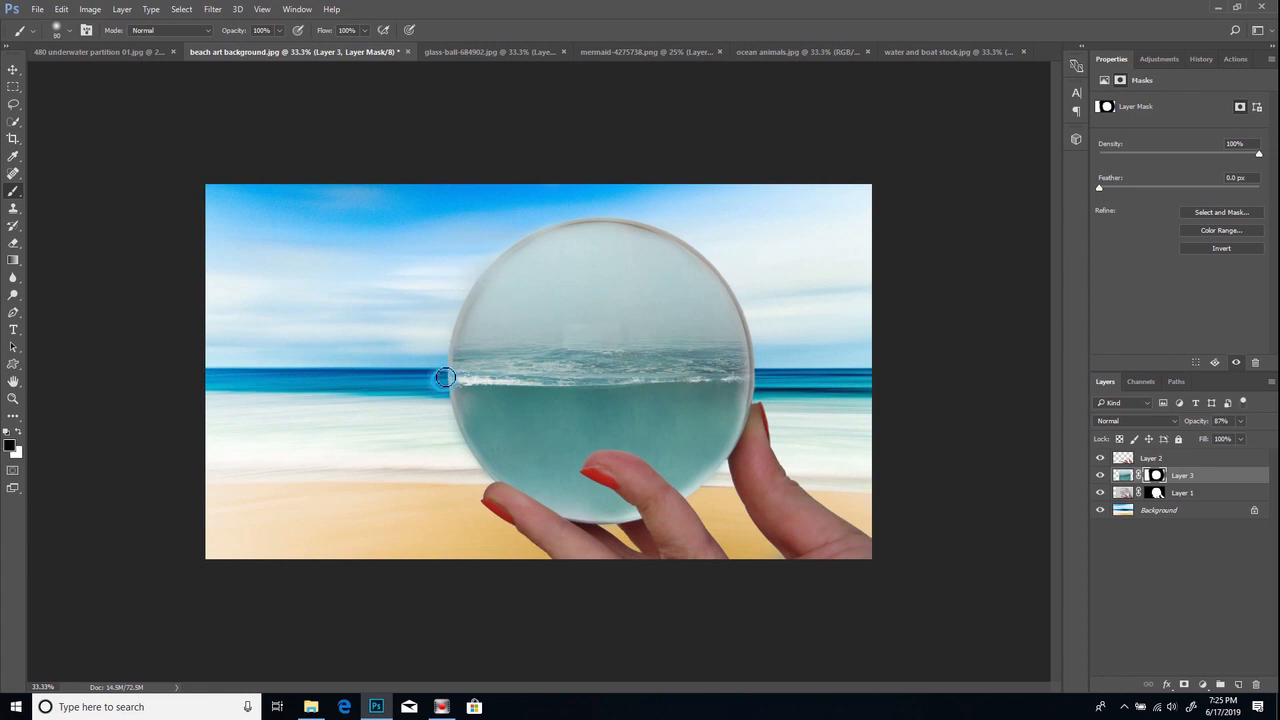
left_click(465, 455)
left_click_drag(476, 474, 512, 493)
left_click(730, 474)
left_click_drag(761, 364, 762, 384)
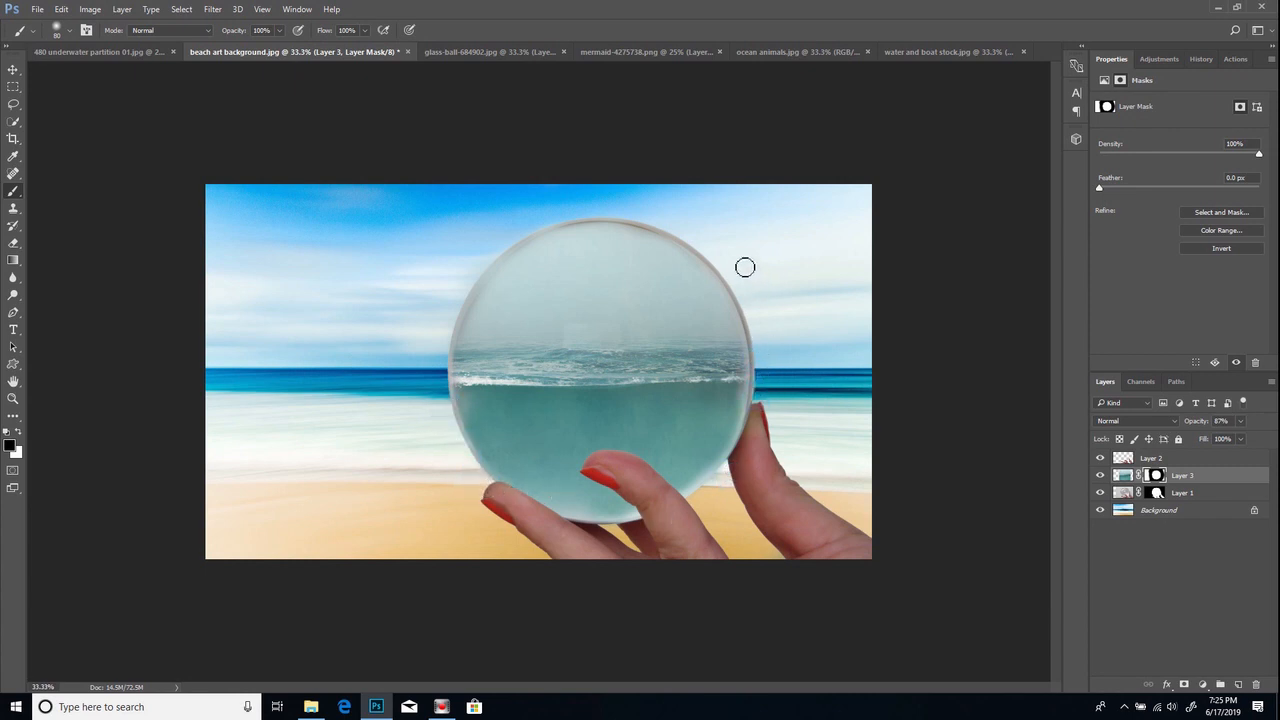
mouse_move(720, 262)
left_mouse_down()
mouse_move(658, 218)
mouse_move(552, 224)
mouse_move(605, 218)
left_mouse_up()
Step: Paint white on the underwater layer's mask just inside the ball's top edge
key("x")
left_click(636, 236)
left_click(589, 232)
left_click(585, 263)
Step: Paint black on the underwater layer's mask along the outside of the ball's top rim
key("x")
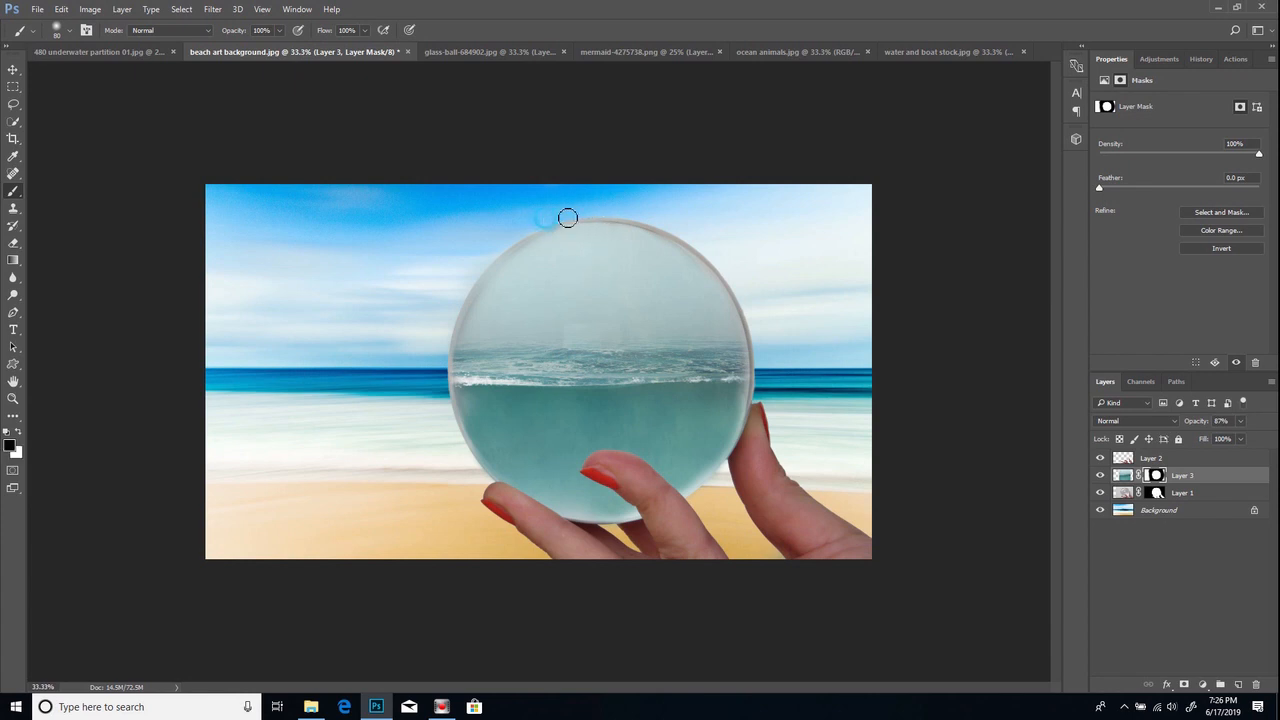
left_click(528, 220)
left_click(507, 230)
left_click(576, 214)
left_click(566, 217)
left_click(689, 229)
left_click(708, 242)
Step: Paint white on the underwater layer's mask across the ball's underwater half and along its lower inner edge
key("x")
left_click(483, 419)
left_click(490, 419)
left_click(505, 420)
left_click(531, 410)
left_click(546, 425)
left_click(594, 402)
left_click(630, 418)
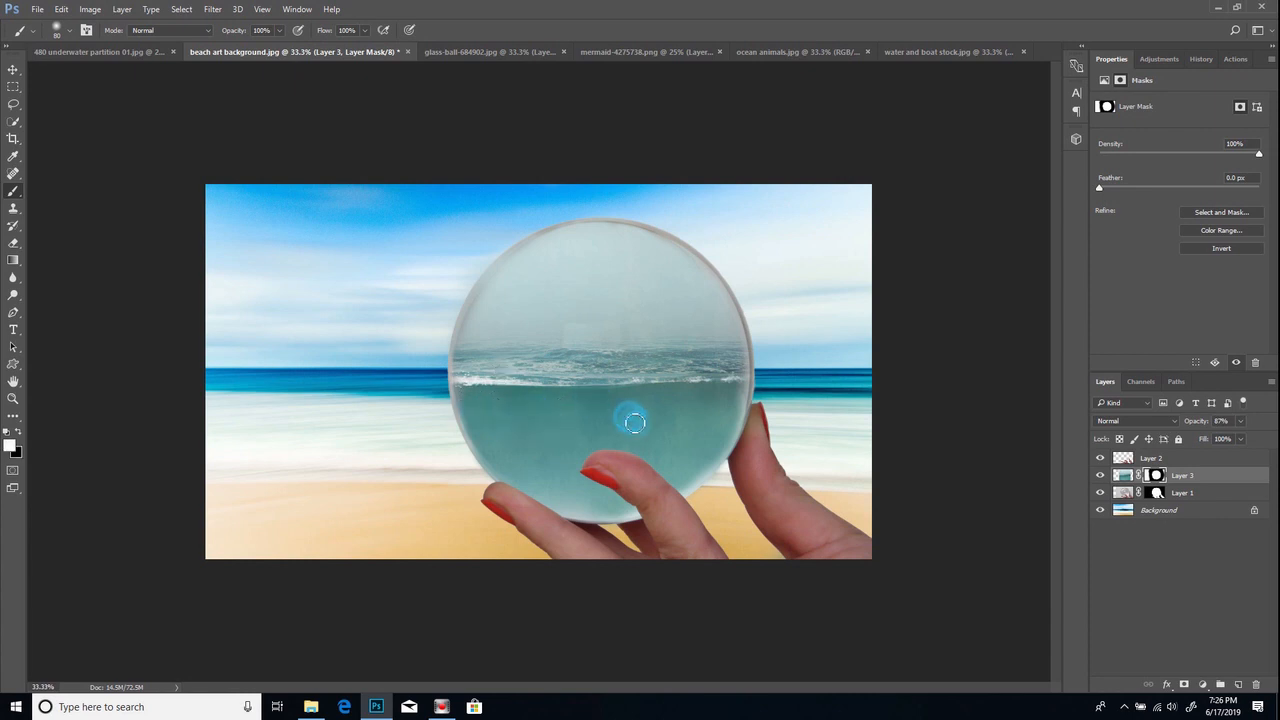
left_click(472, 398)
left_click(508, 407)
left_click(661, 440)
left_click(732, 405)
left_click(725, 423)
left_click(712, 443)
left_click(689, 470)
left_click(676, 474)
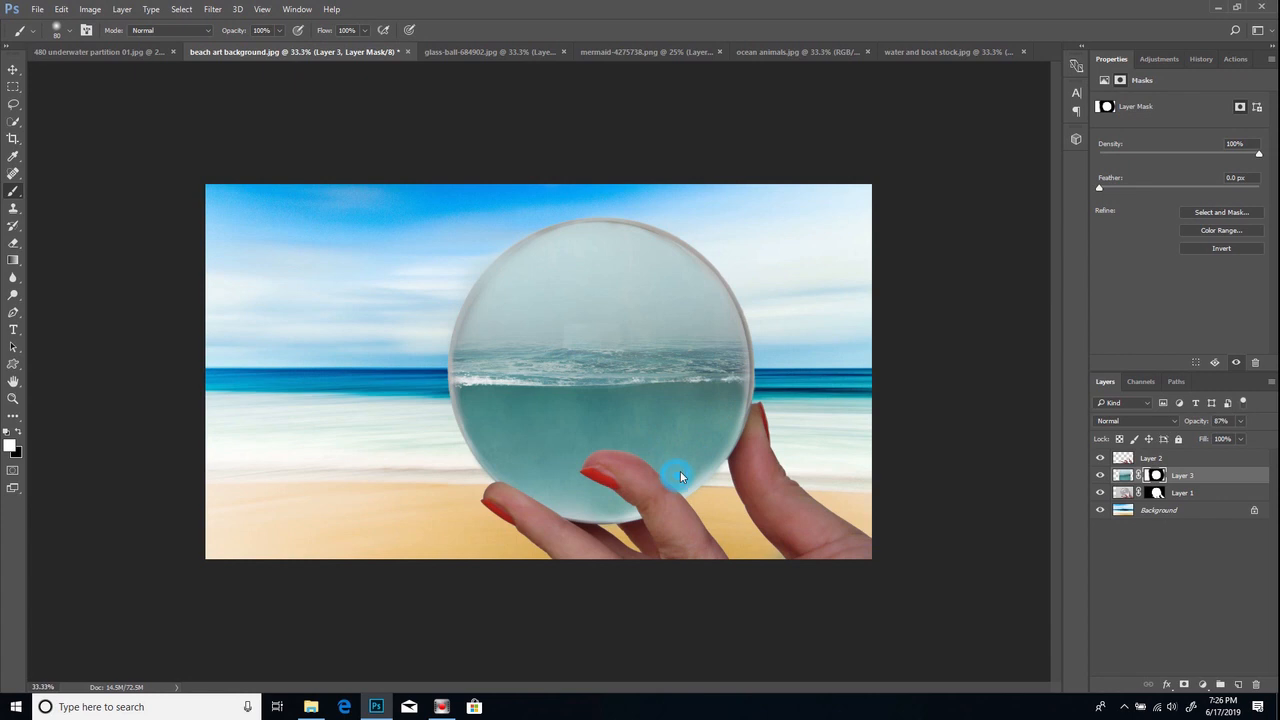
left_click(616, 508)
left_click(584, 507)
left_click(543, 491)
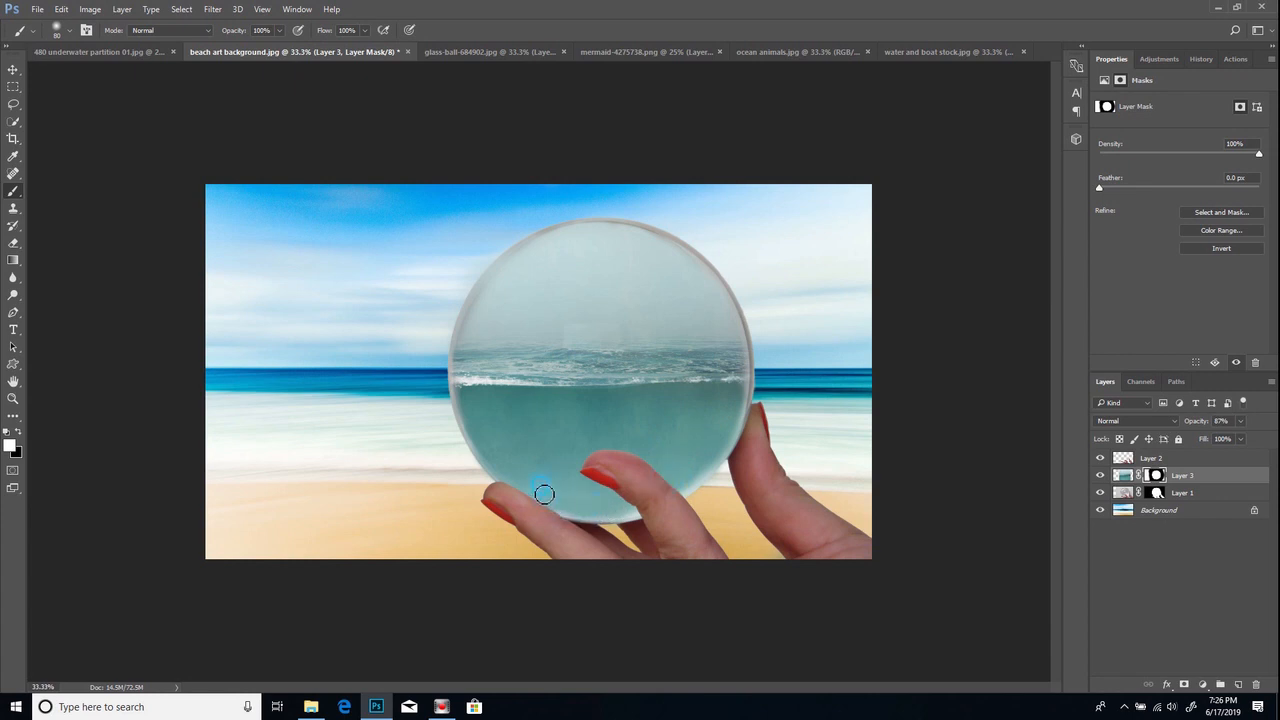
left_click(560, 509)
left_click(660, 489)
Step: Make the underwater layer's mask active in the layer stack
left_click(1168, 457)
left_click(1180, 477)
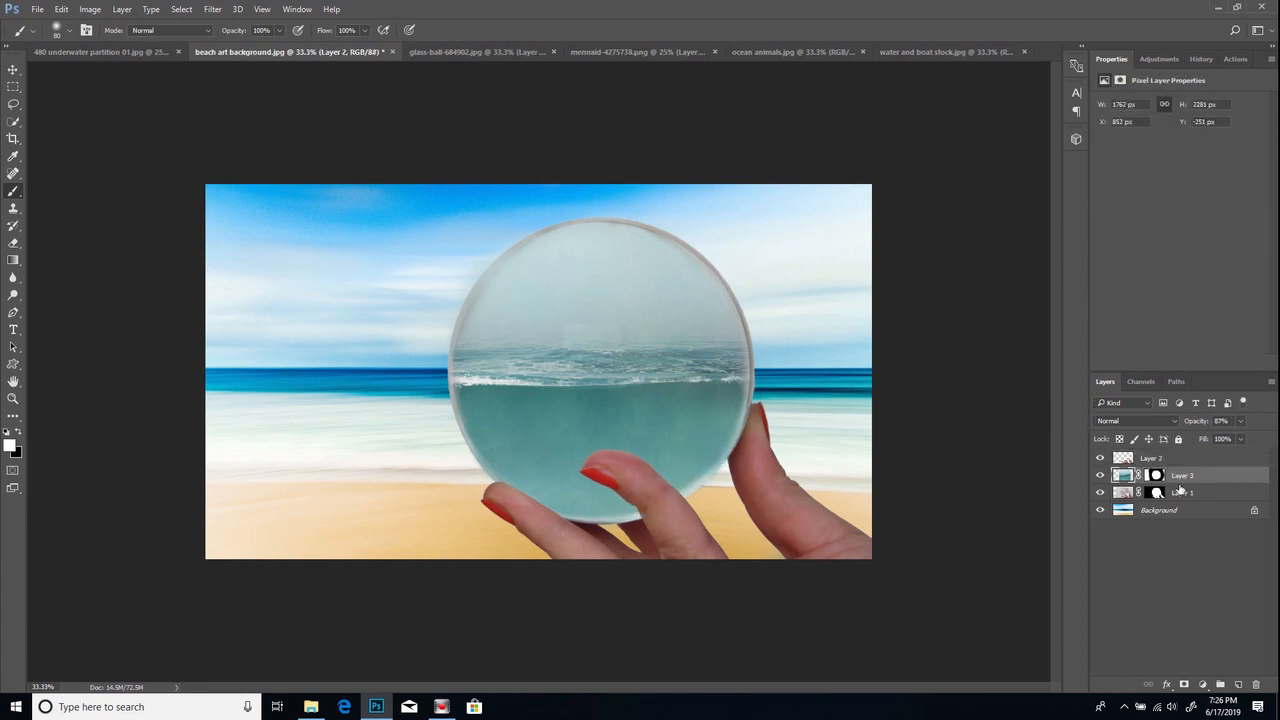
left_click(1156, 475)
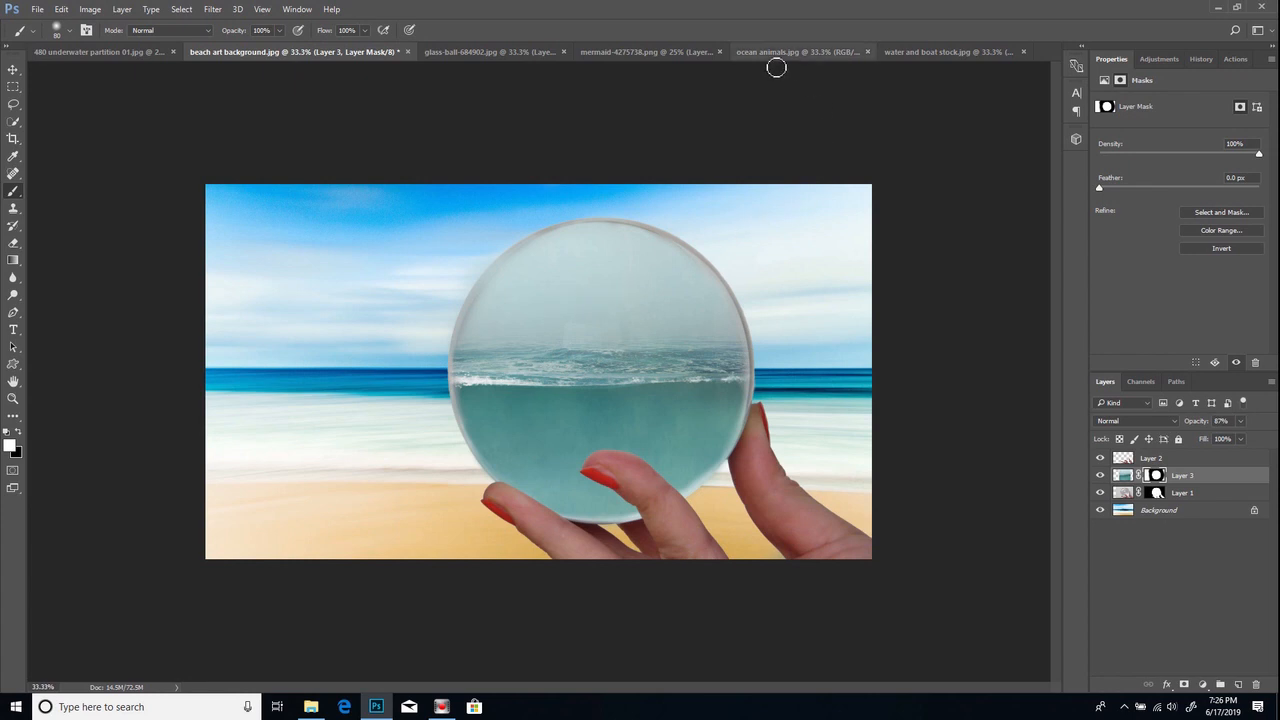
Step: Select the sailboat in water and boat stock.jpg with the Quick Selection tool and copy it to a new layer
left_click(927, 52)
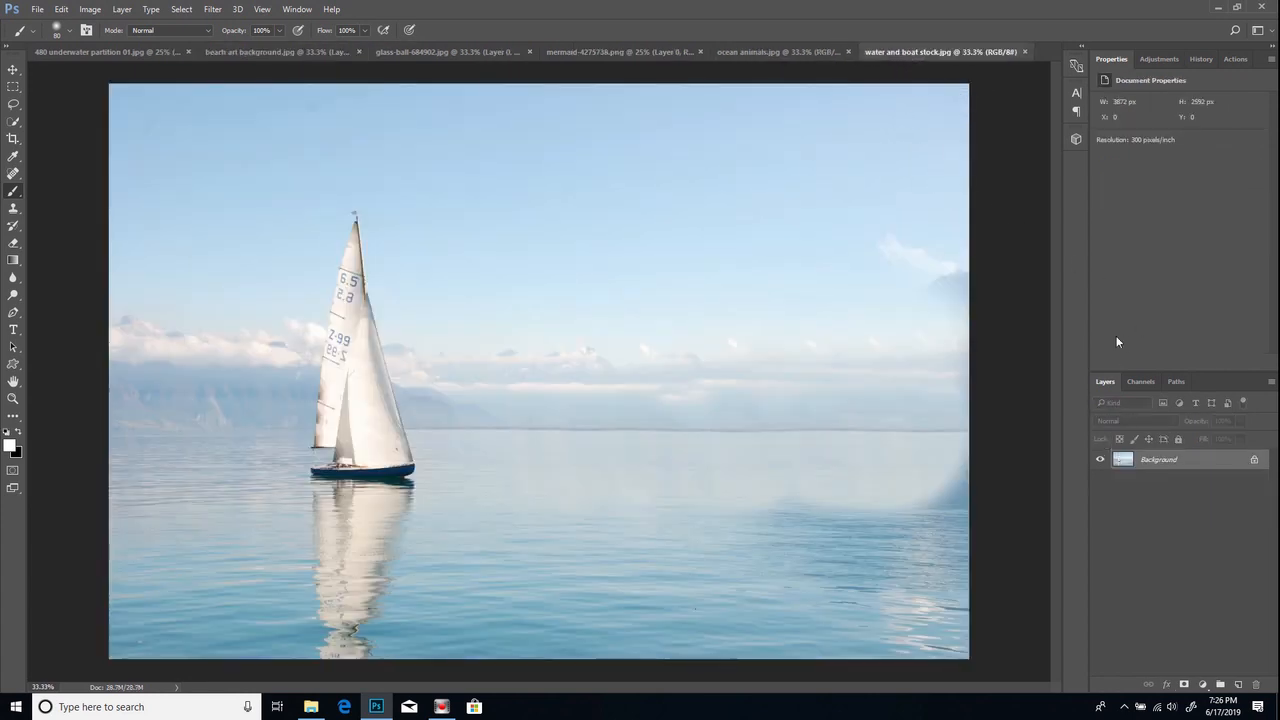
left_click(22, 126)
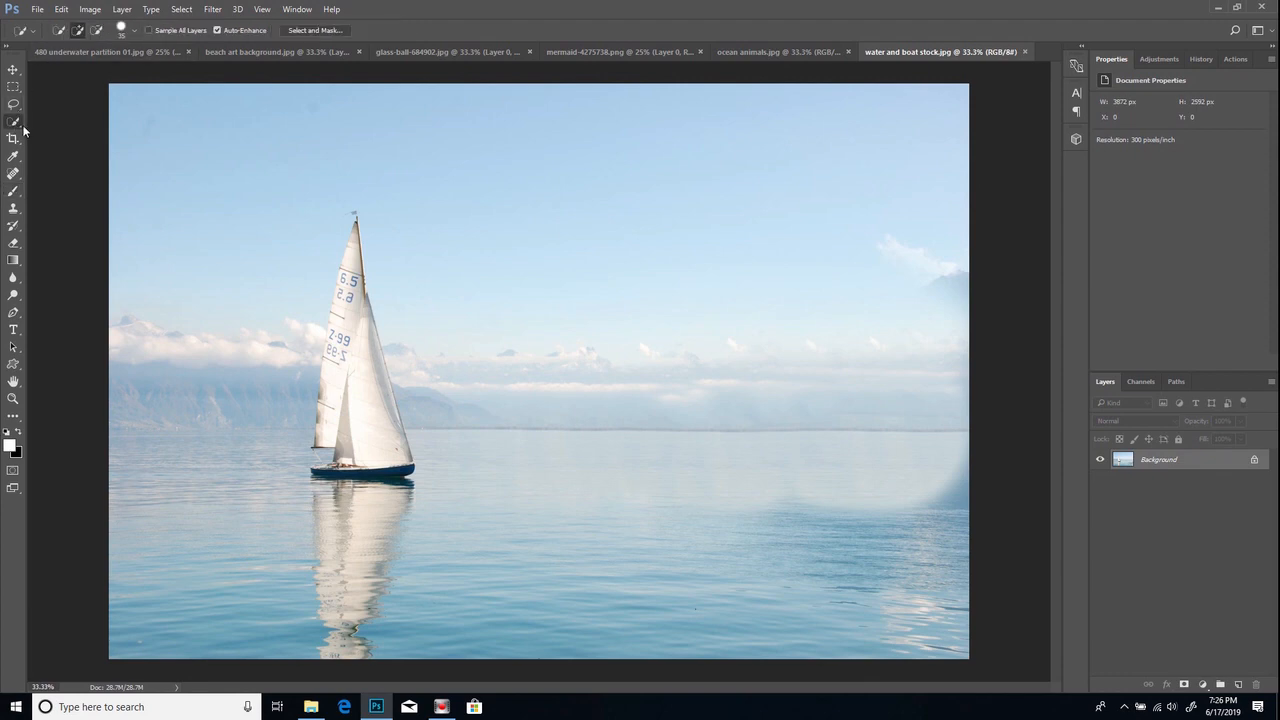
mouse_move(354, 229)
left_mouse_down()
mouse_move(351, 300)
mouse_move(357, 217)
mouse_move(357, 323)
mouse_move(337, 371)
mouse_move(337, 331)
mouse_move(369, 351)
mouse_move(367, 372)
mouse_move(345, 468)
mouse_move(330, 470)
mouse_move(389, 480)
left_mouse_up()
key("alt")
left_click(310, 394, "alt")
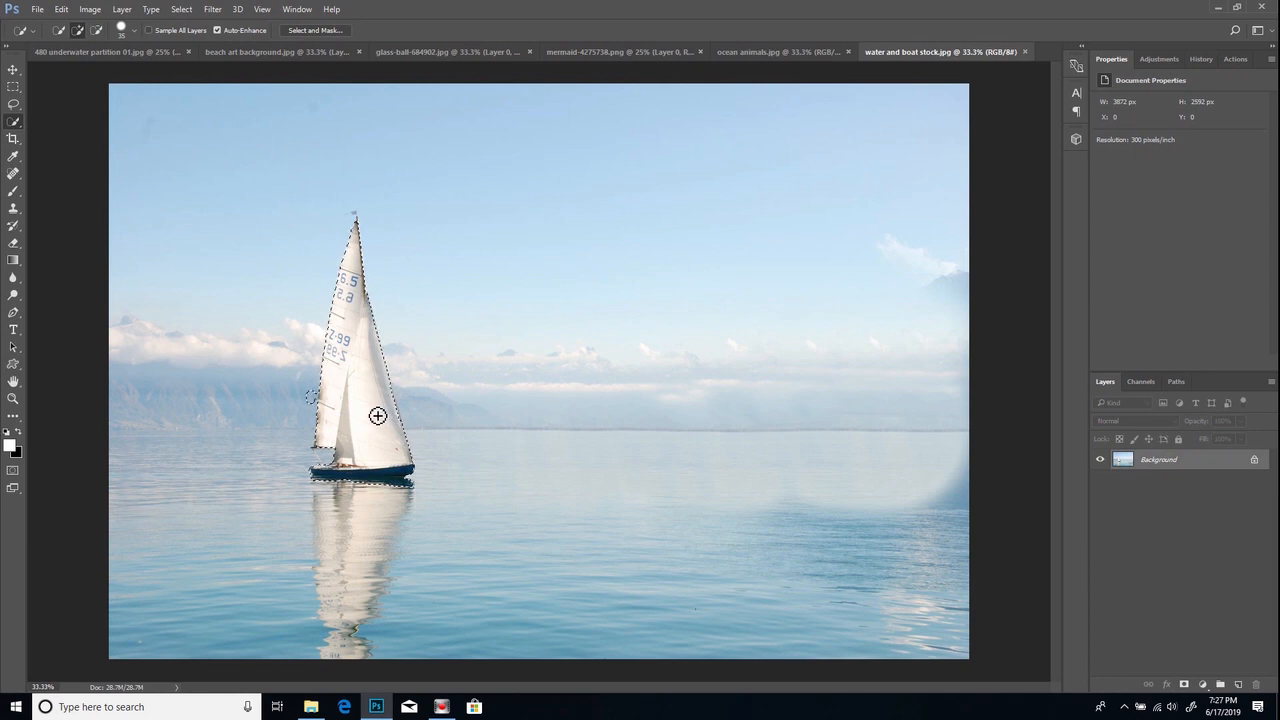
key("ctrl+j")
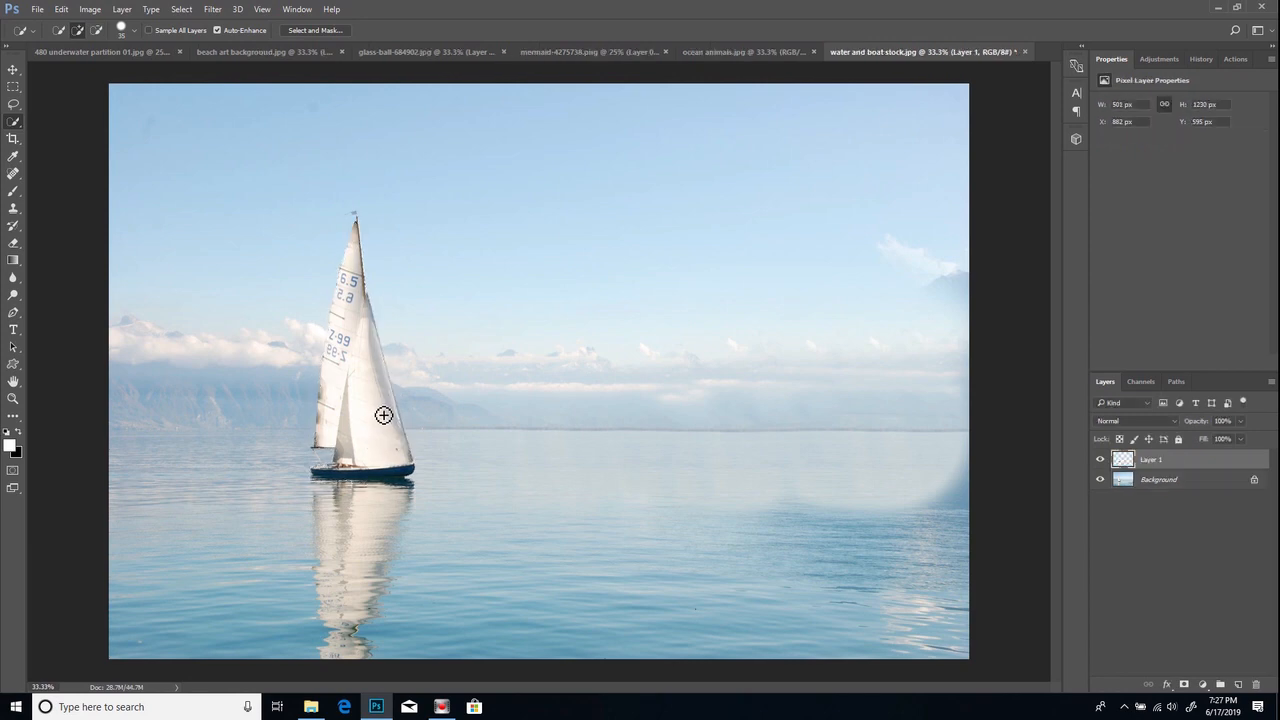
Step: Check the sailboat cut-out with the background hidden, and erase the stray blue patch beside the sail
left_click(1099, 481)
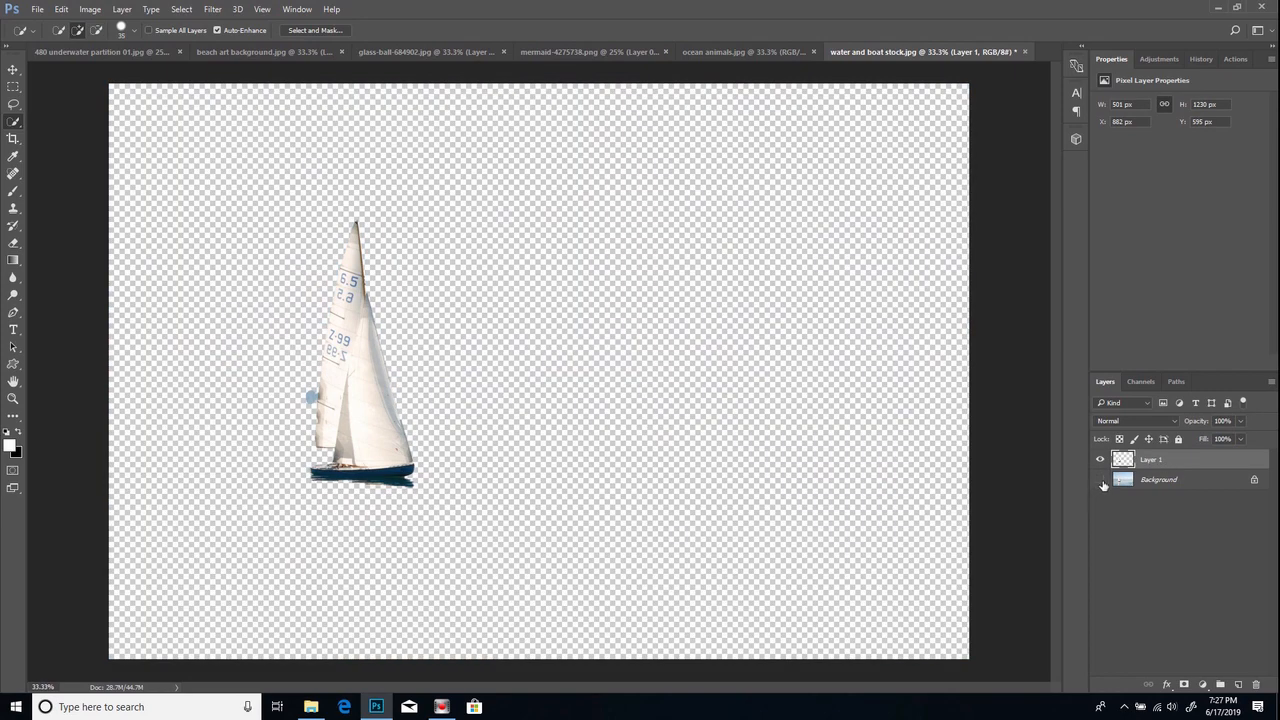
left_click(1099, 481)
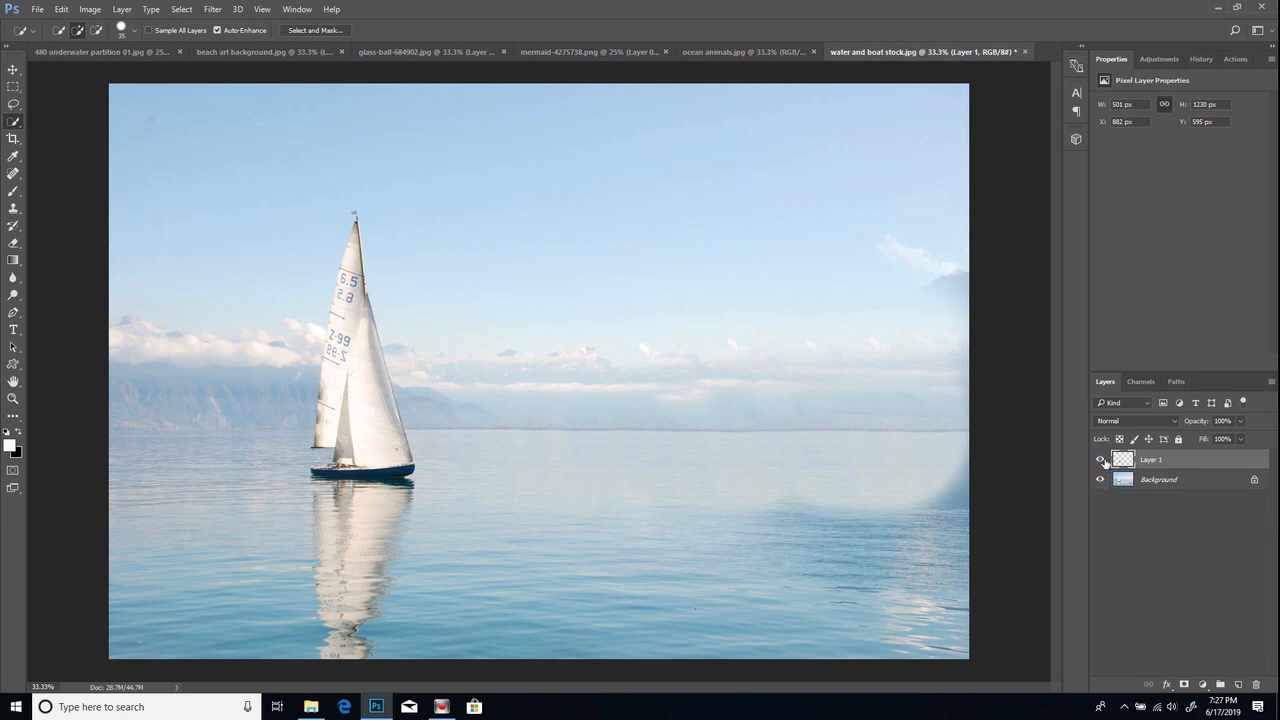
left_click(13, 244)
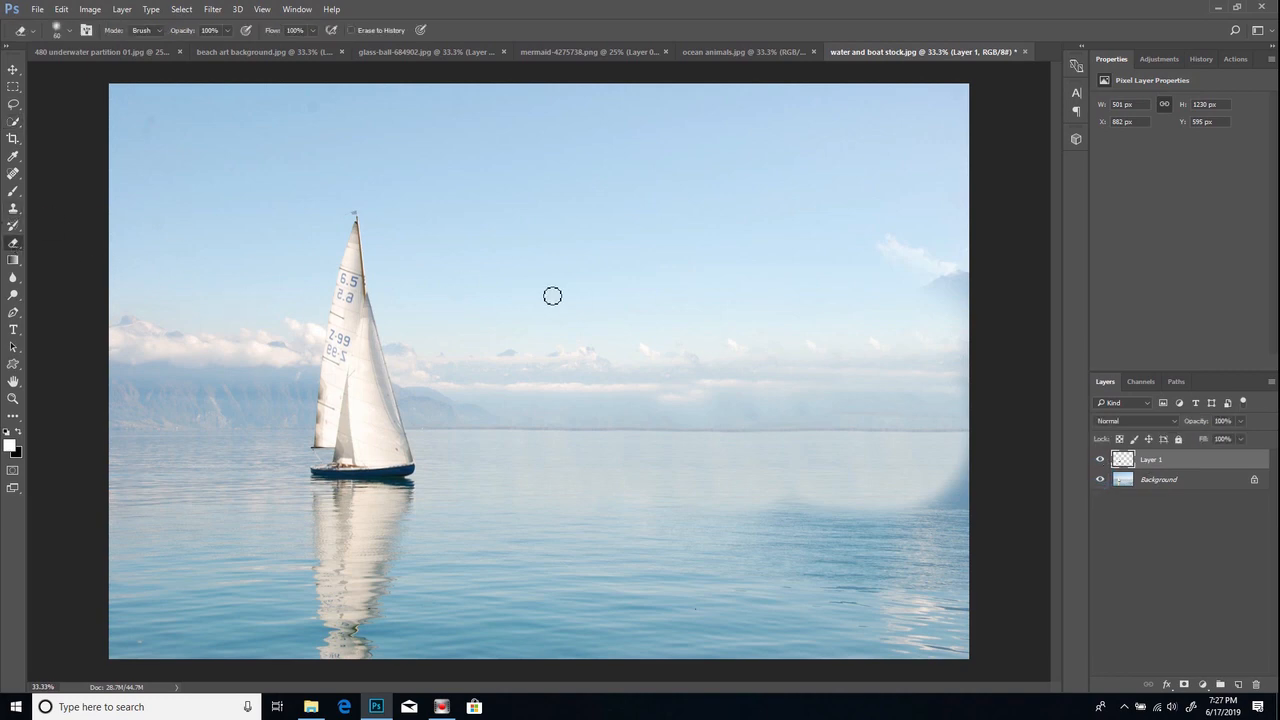
left_click(1099, 481)
mouse_move(309, 386)
left_mouse_down()
mouse_move(306, 409)
mouse_move(314, 386)
mouse_move(294, 406)
left_mouse_up()
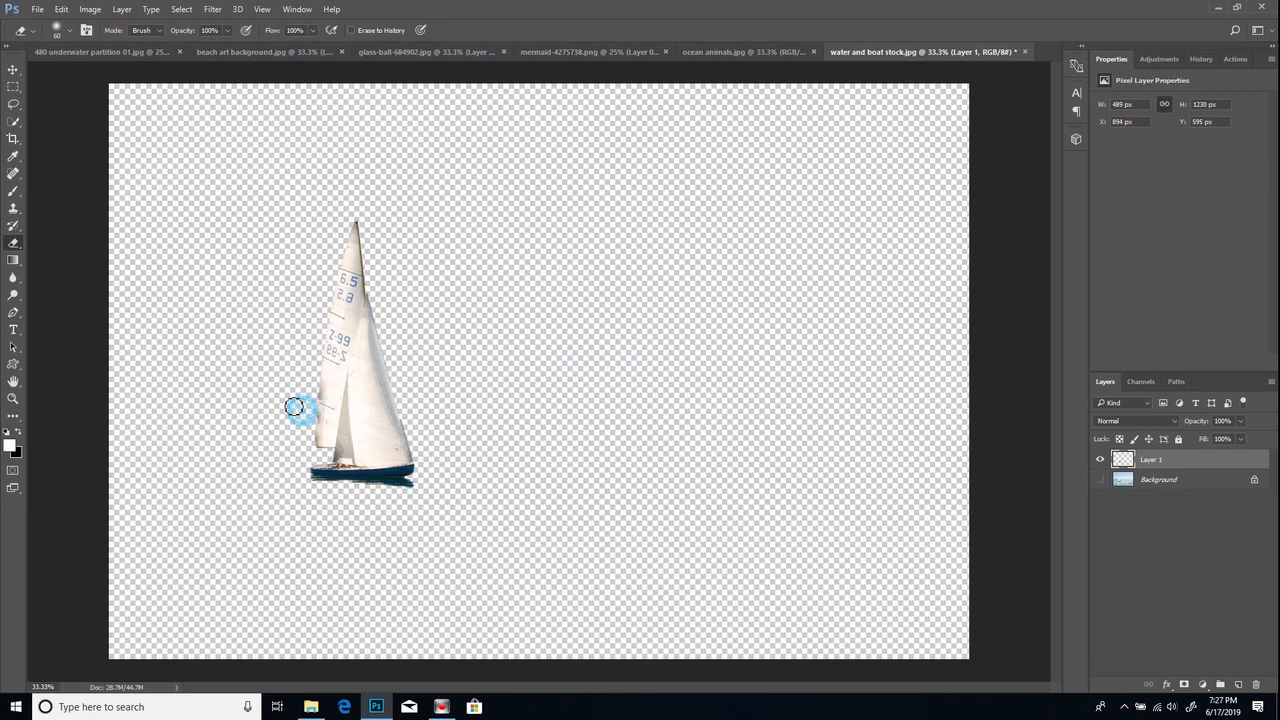
left_click(1100, 481)
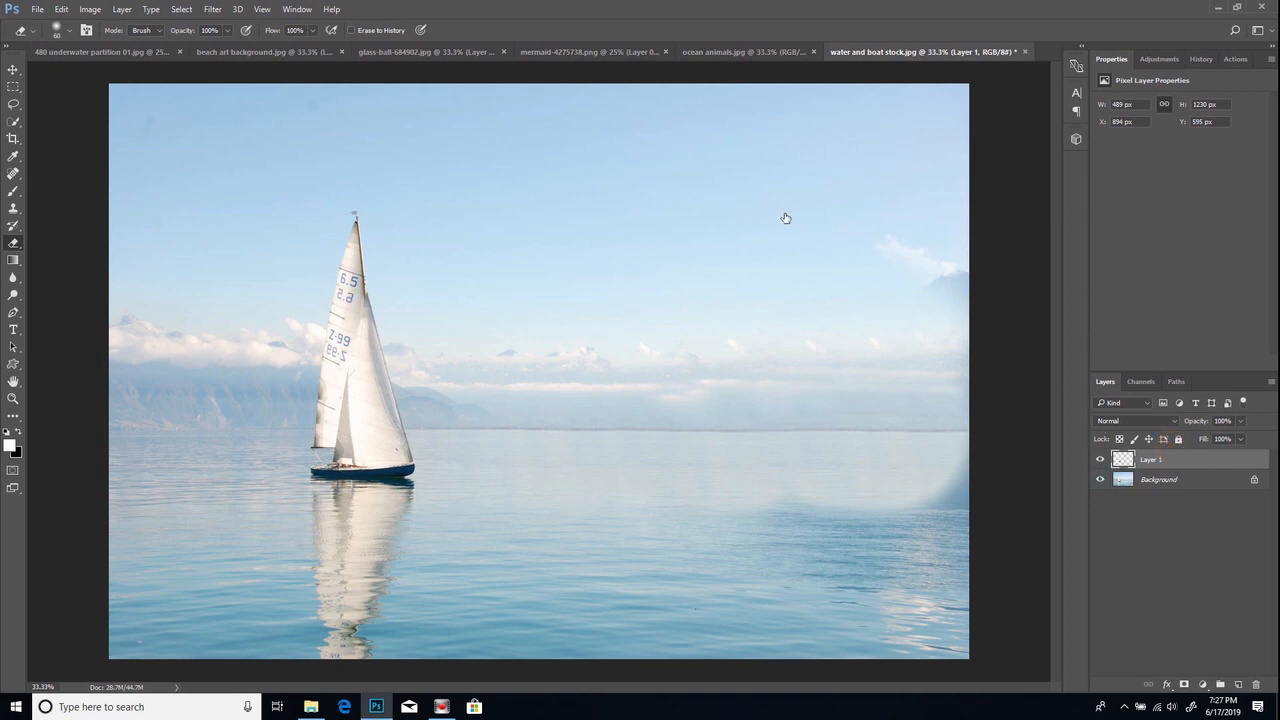
Step: Bring the sailboat layer into the beach composite, scale it to about 25%, and place it on the ball's water horizon
left_click_drag(1182, 463, 620, 343)
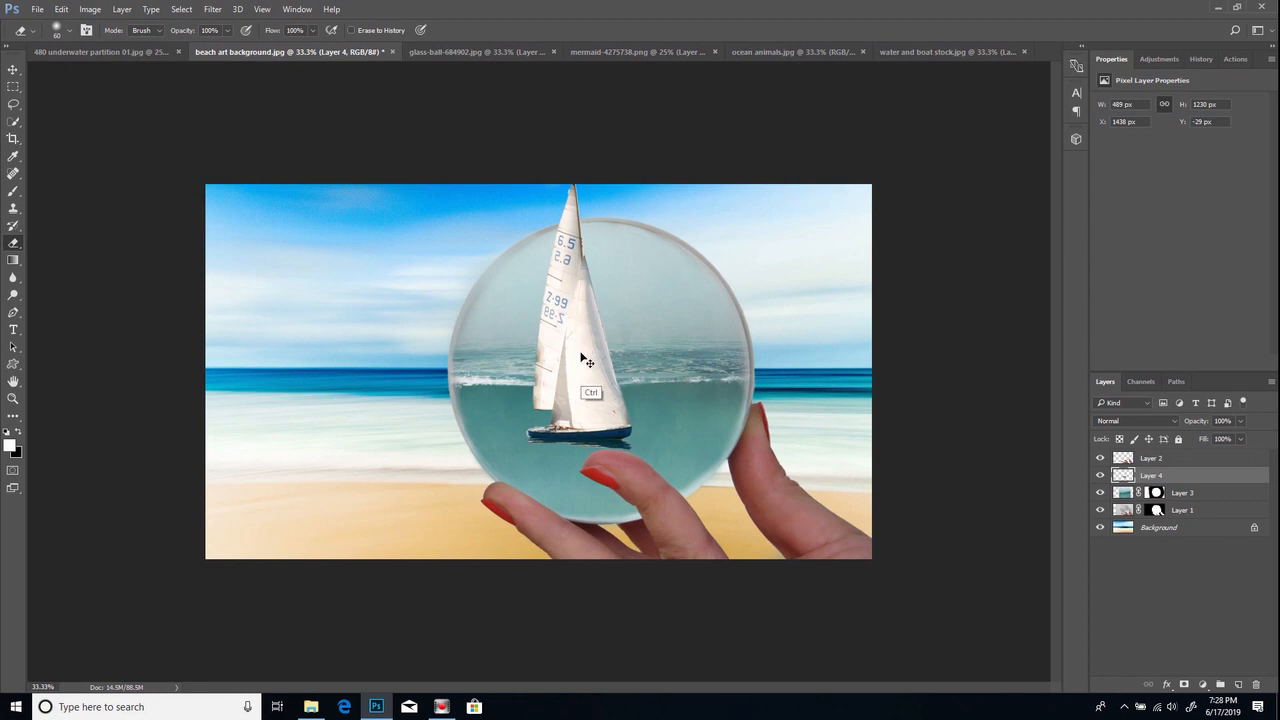
key("ctrl+t")
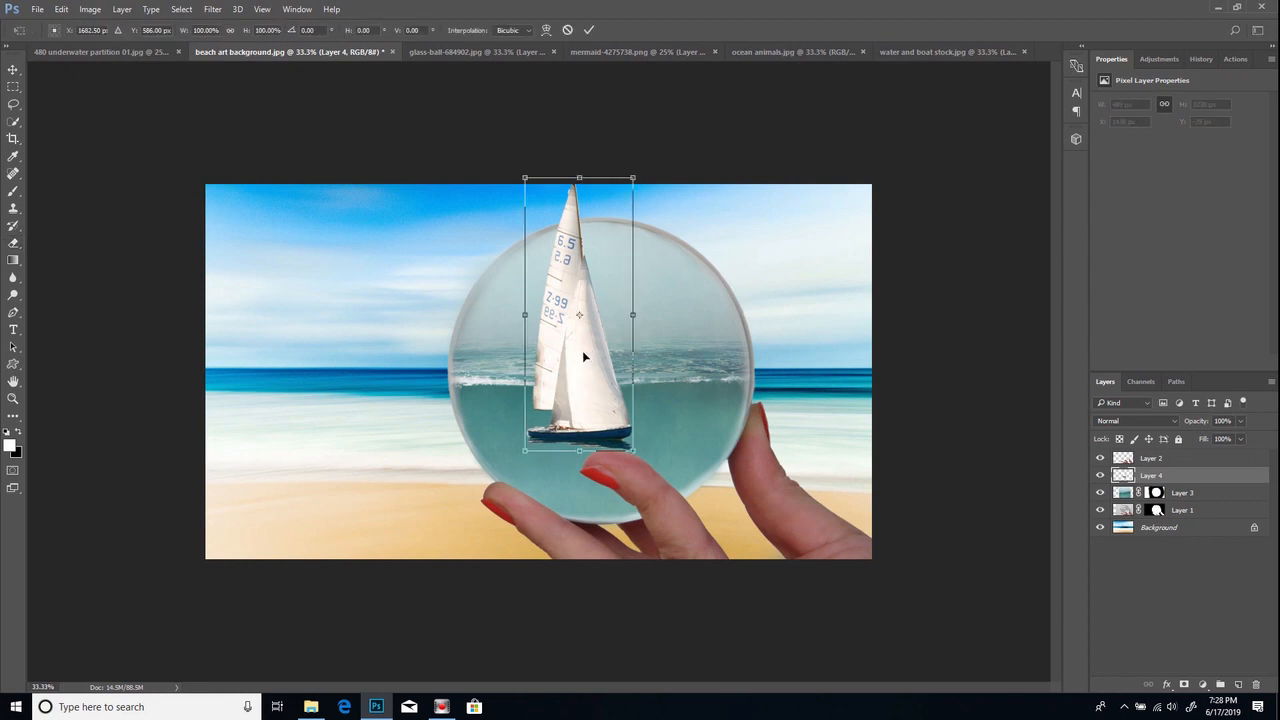
left_click_drag(631, 178, 556, 330)
left_click_drag(541, 381, 539, 308)
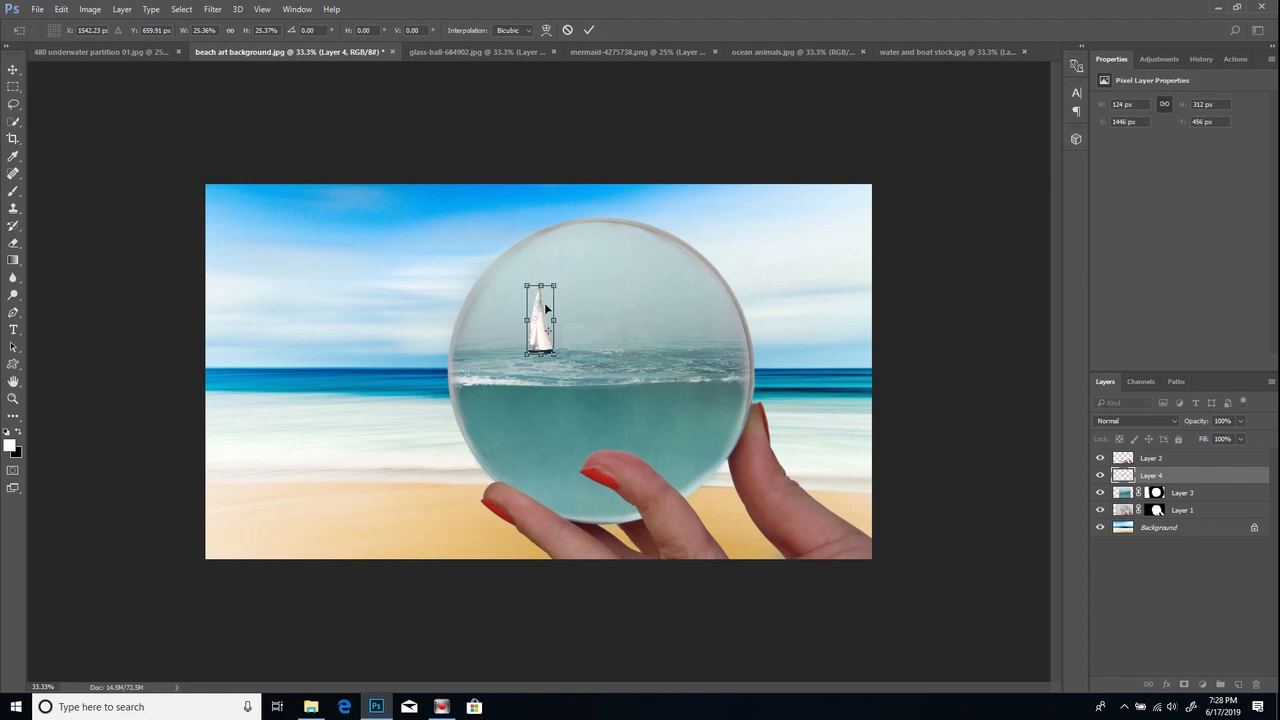
left_click(589, 33)
key("e")
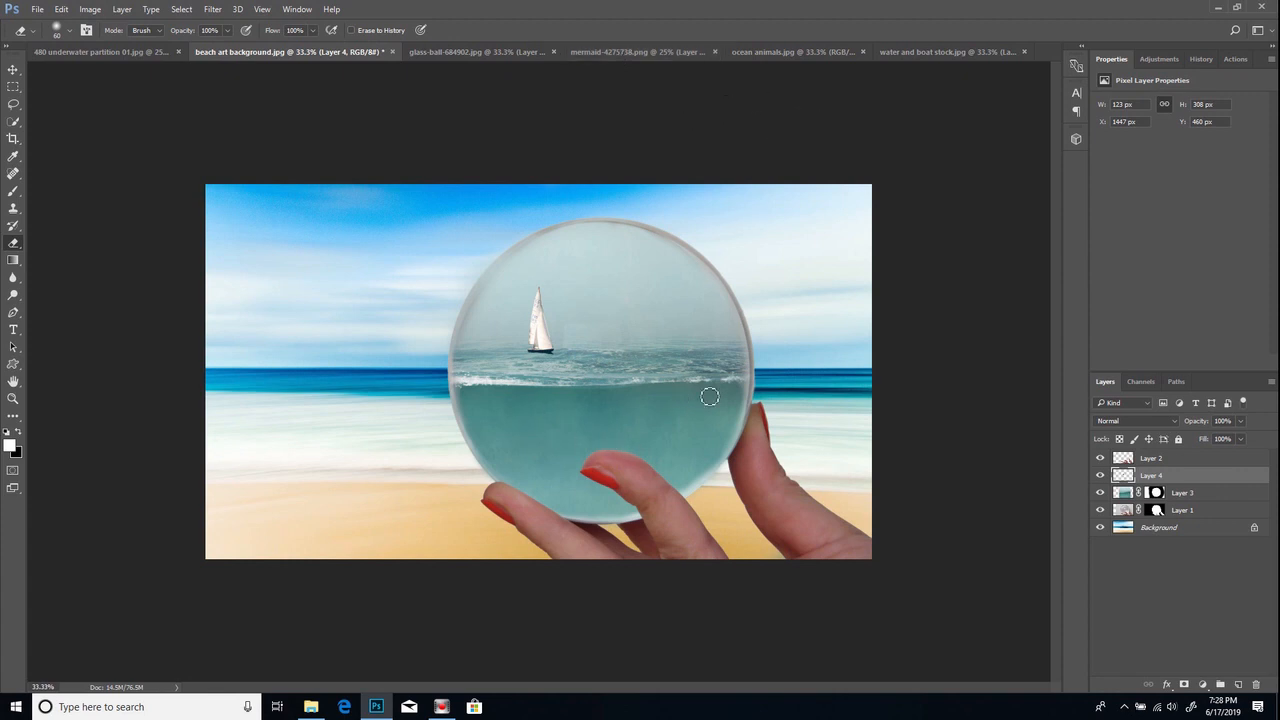
Step: Bring the ocean animals image into the beach composite and scale it to about 44% over the ball's lower half
left_click(762, 52)
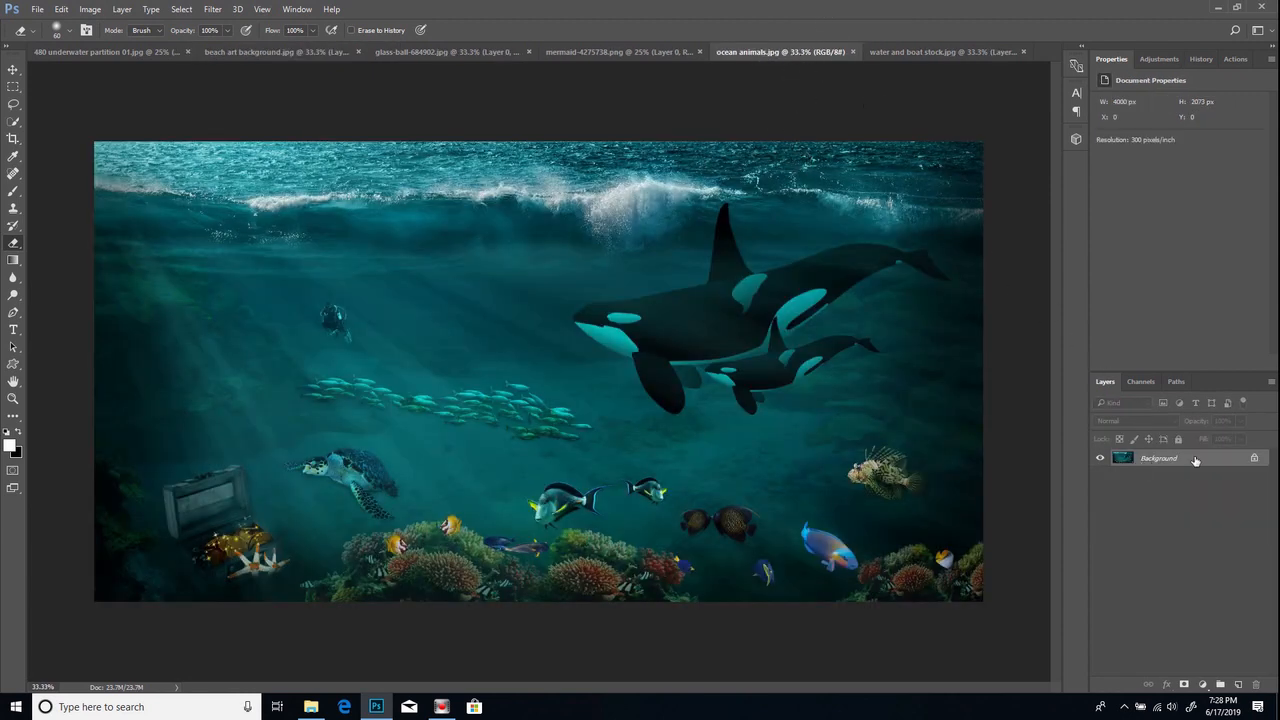
left_click_drag(1200, 462, 616, 374)
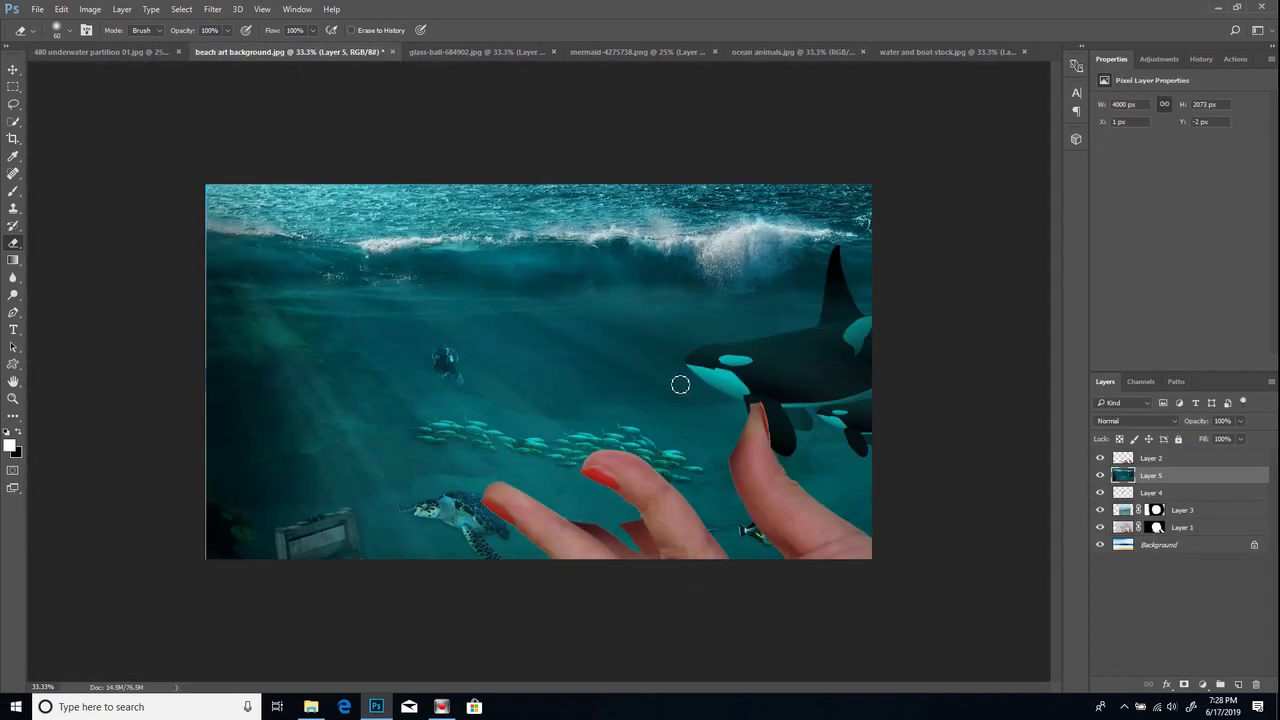
key("ctrl")
key("ctrl+t")
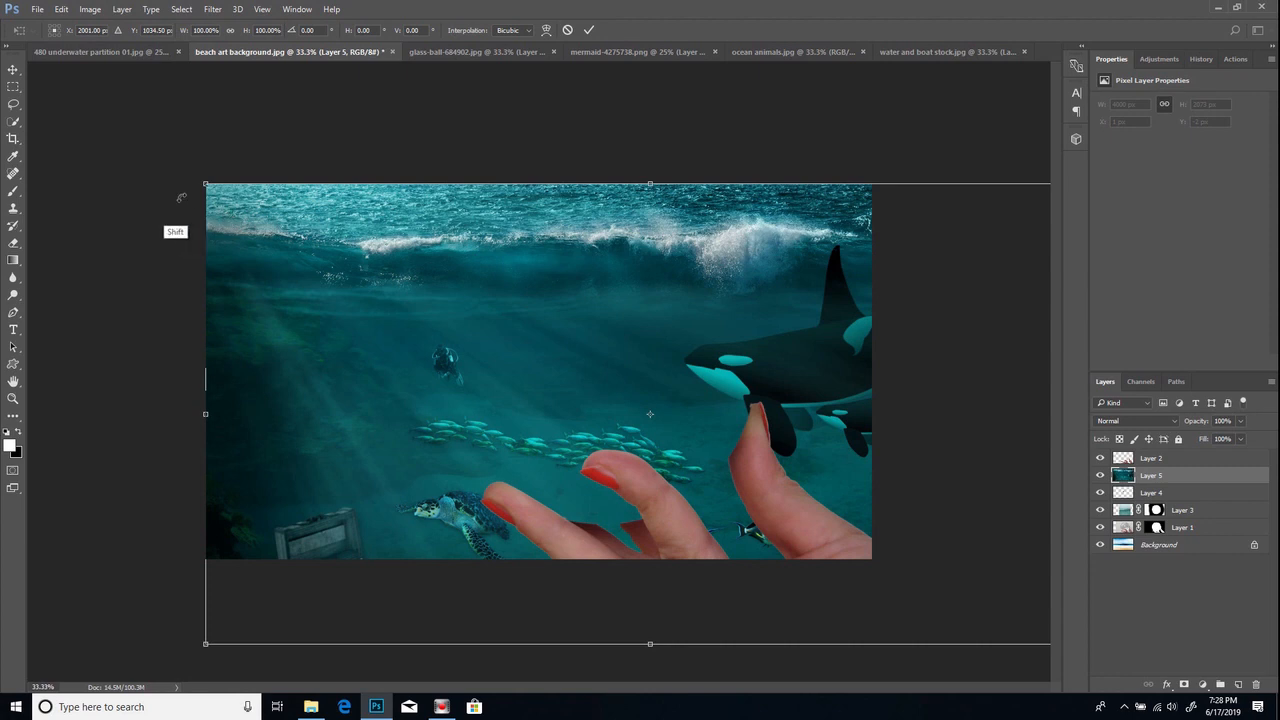
left_click_drag(205, 184, 770, 403)
left_click_drag(885, 483, 601, 372)
left_click_drag(676, 482, 681, 402)
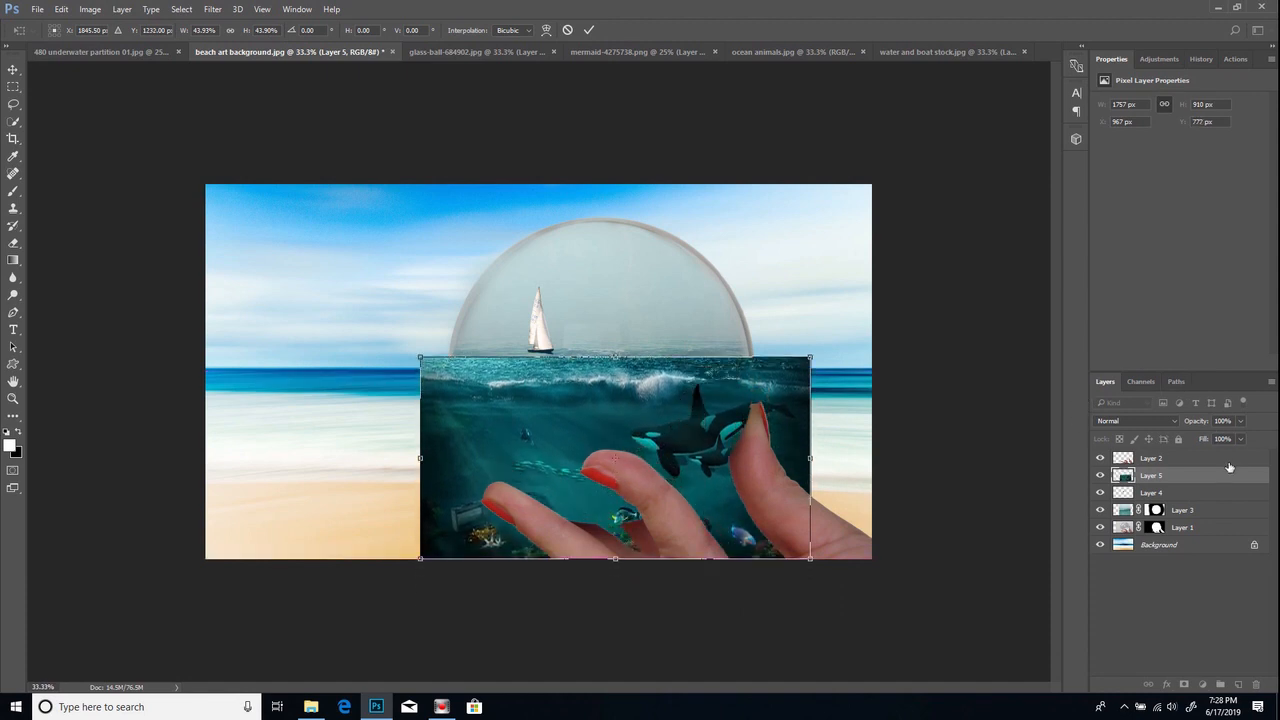
Step: Lower the ocean animals layer's opacity to 36%
left_click(1241, 421)
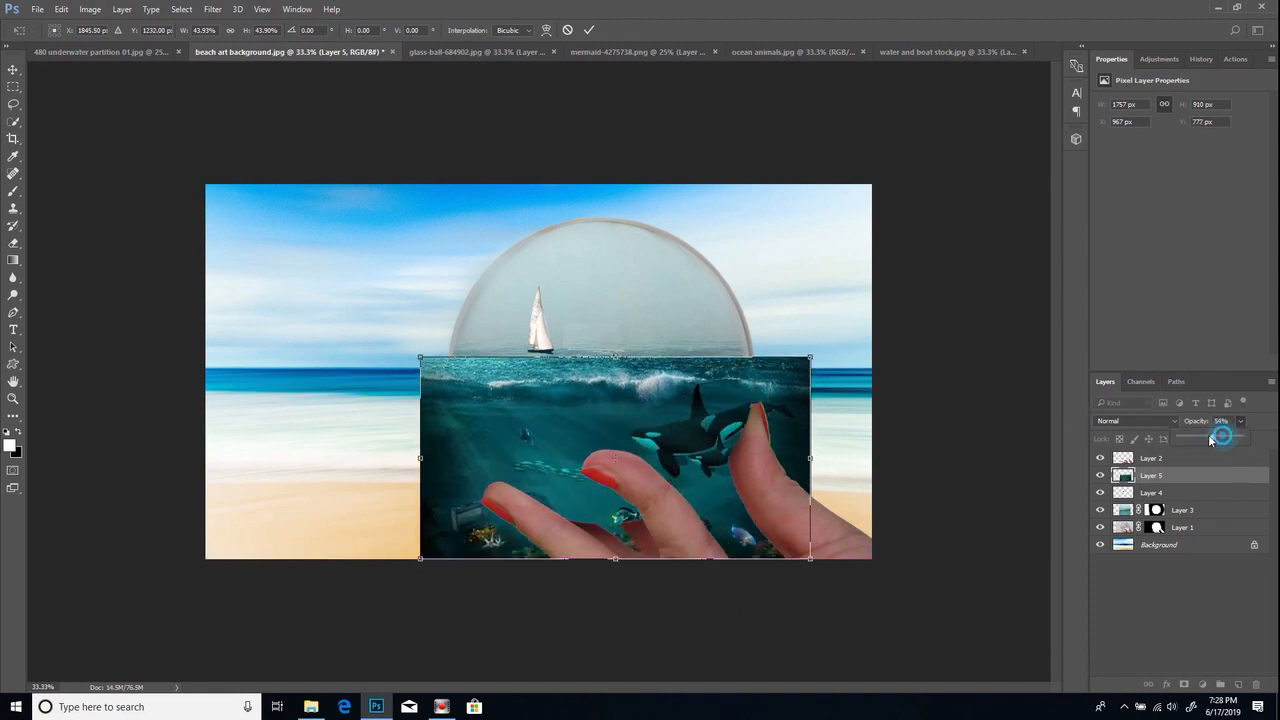
left_click_drag(1242, 437, 1202, 440)
left_click(661, 390)
Step: Scale the ocean animals layer down to about 35% and position it over the ball's underwater half, matching the waterline
left_click_drag(661, 390, 681, 414)
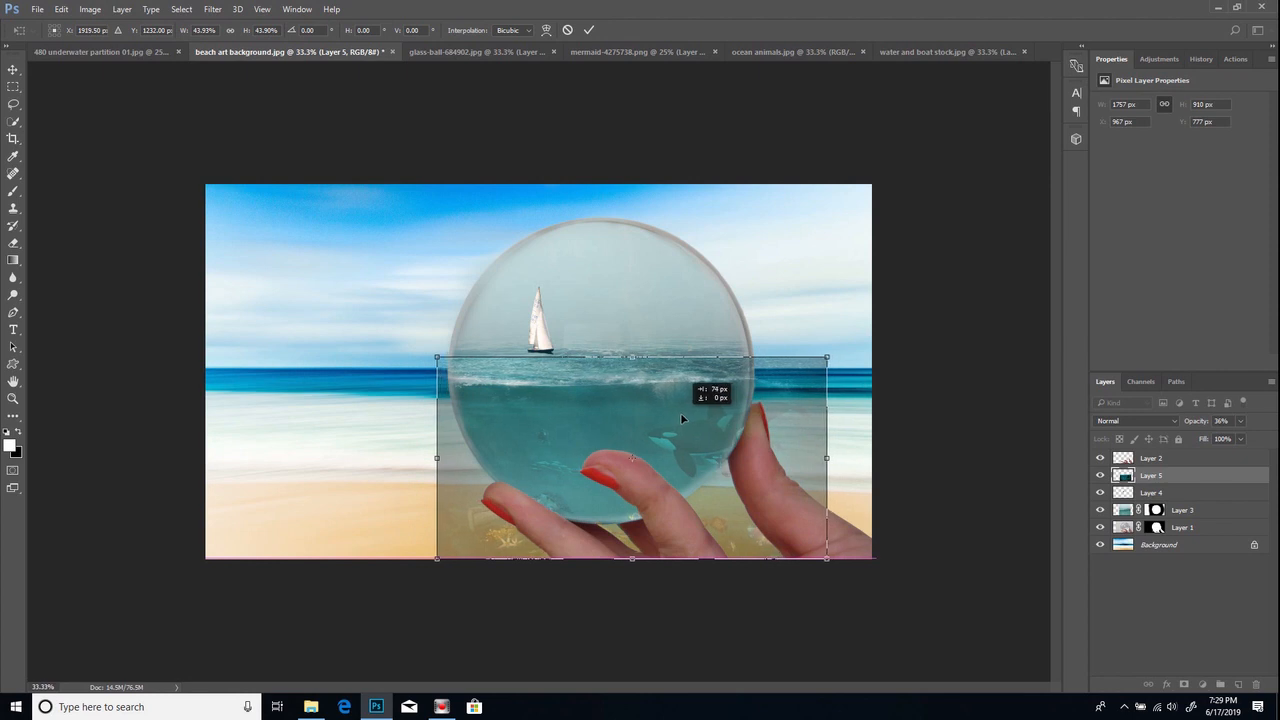
left_click_drag(681, 416, 681, 416)
left_click_drag(435, 558, 526, 511)
mouse_move(598, 477)
left_mouse_down()
mouse_move(612, 432)
mouse_move(588, 438)
mouse_move(602, 460)
left_mouse_up()
left_click_drag(457, 372, 447, 372)
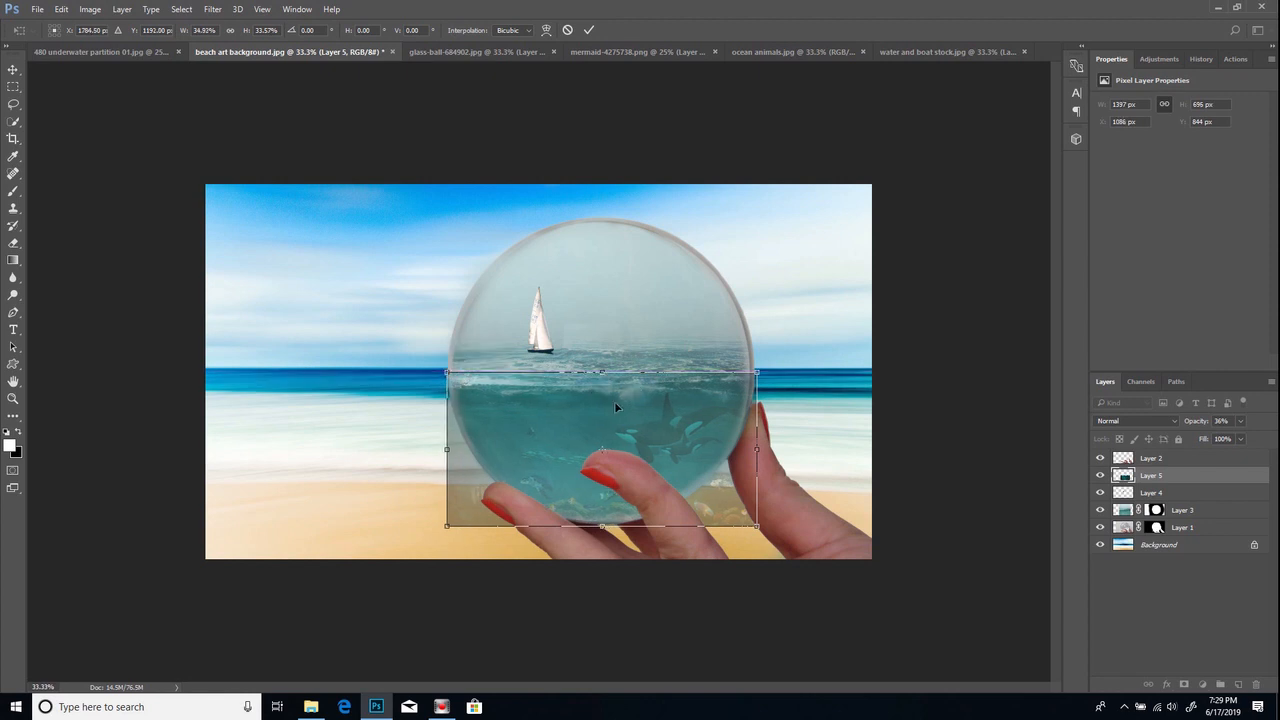
mouse_move(615, 415)
left_mouse_down()
mouse_move(607, 394)
mouse_move(613, 409)
left_mouse_up()
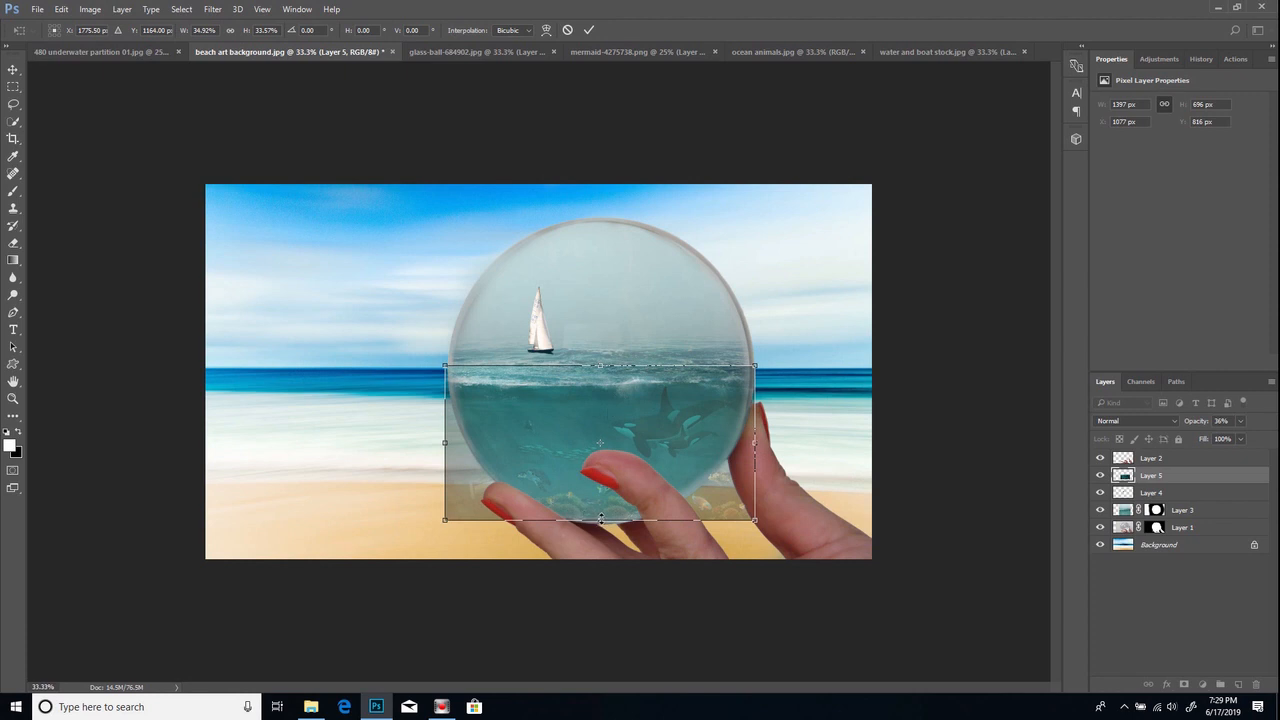
left_click_drag(442, 521, 440, 527)
mouse_move(557, 479)
left_mouse_down()
mouse_move(557, 461)
mouse_move(560, 477)
left_mouse_up()
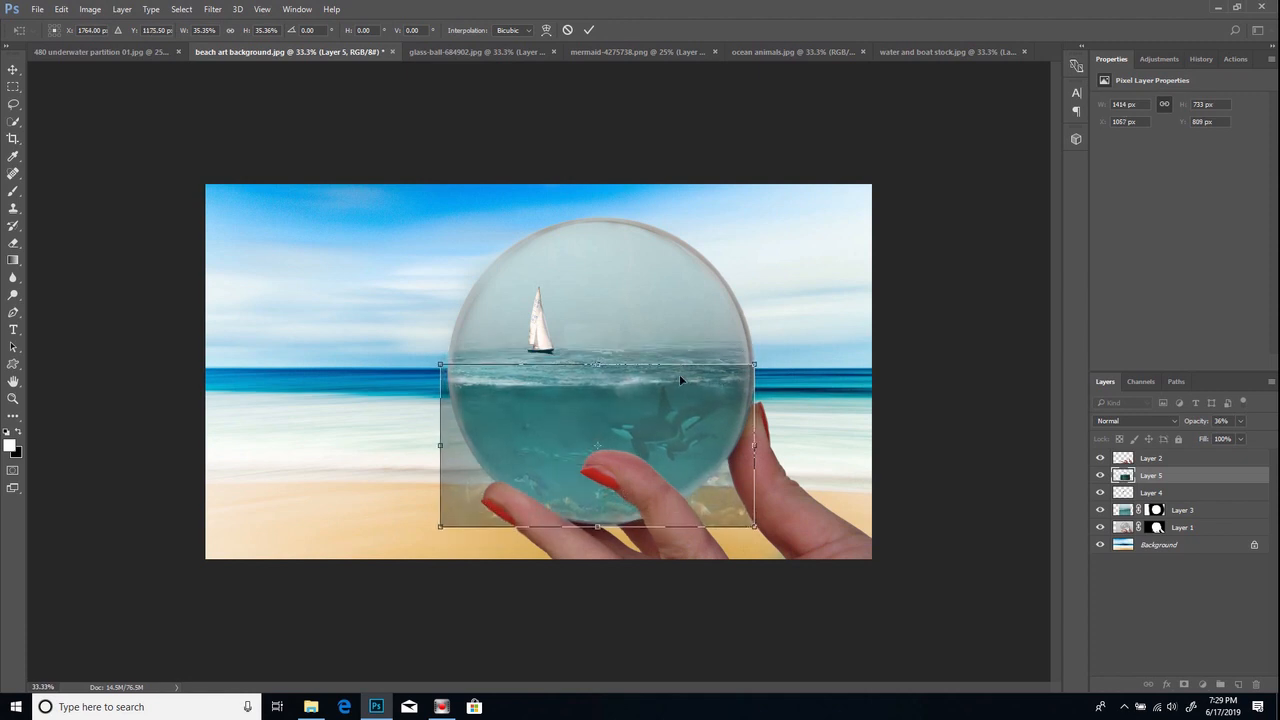
left_click(590, 31)
key("e")
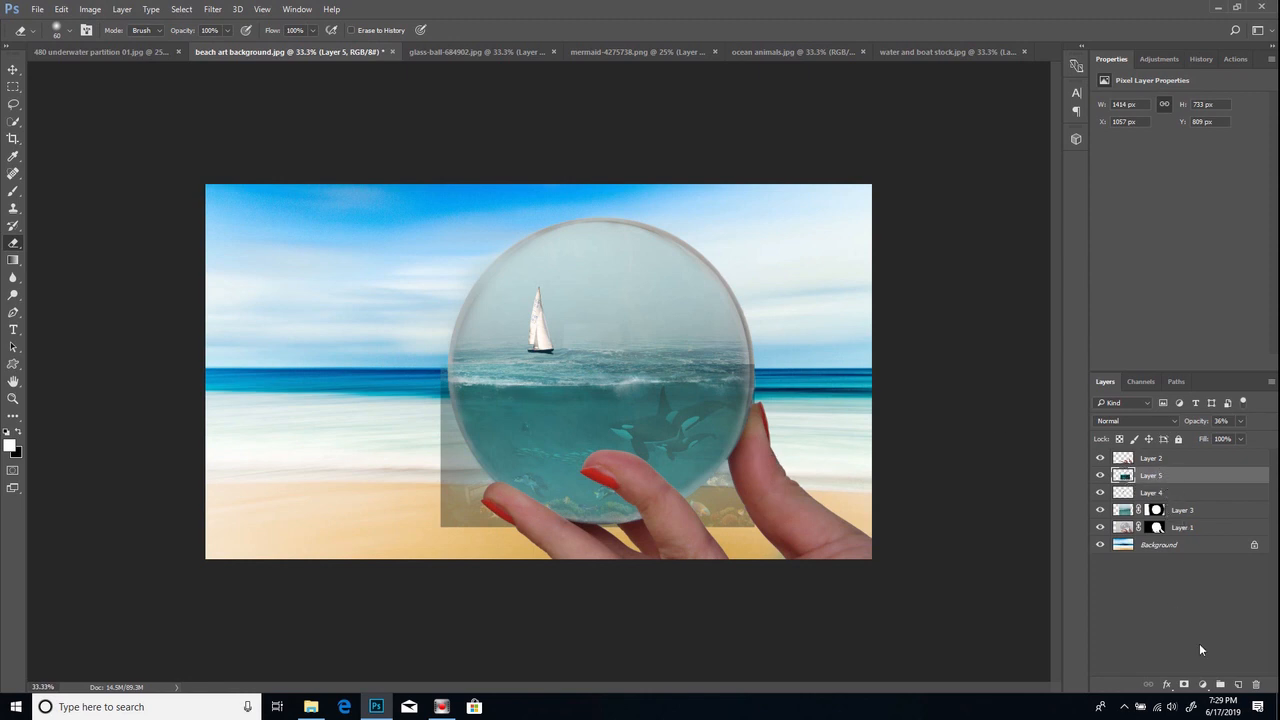
Step: Add a layer mask to the ocean animals layer and paint out the parts extending past the ball's left and lower edges
left_click(1185, 684)
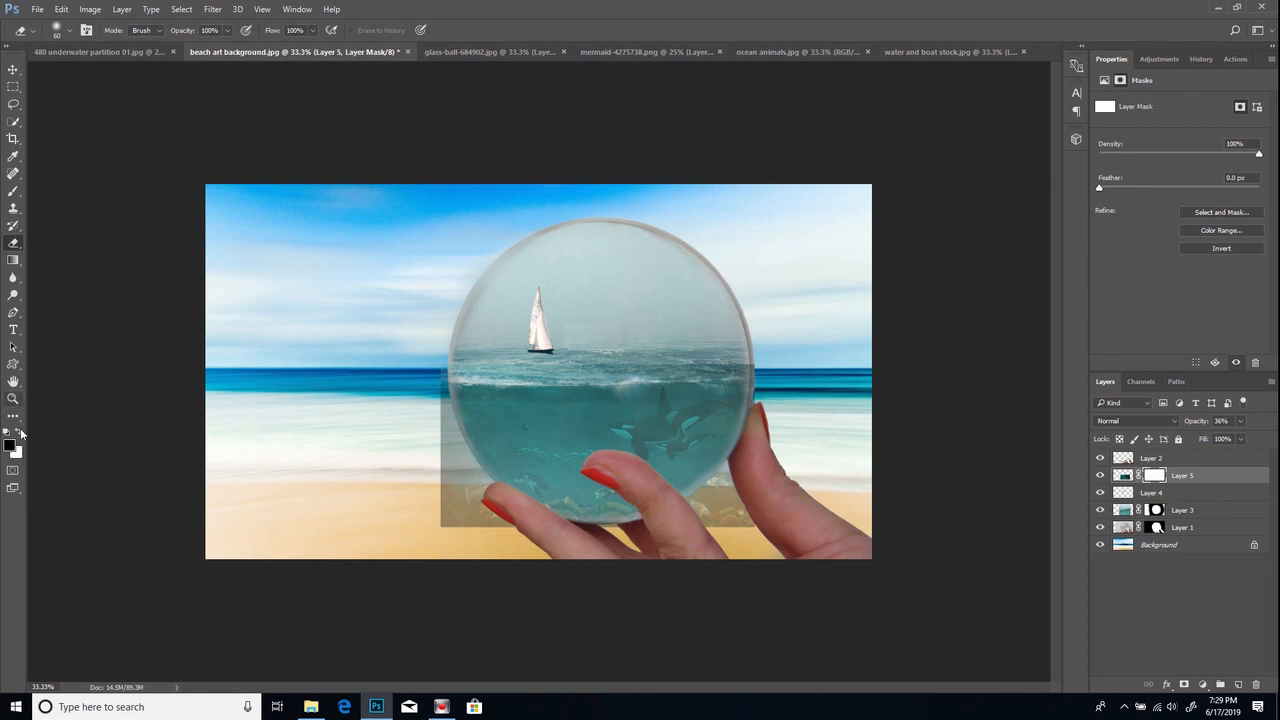
left_click(12, 193)
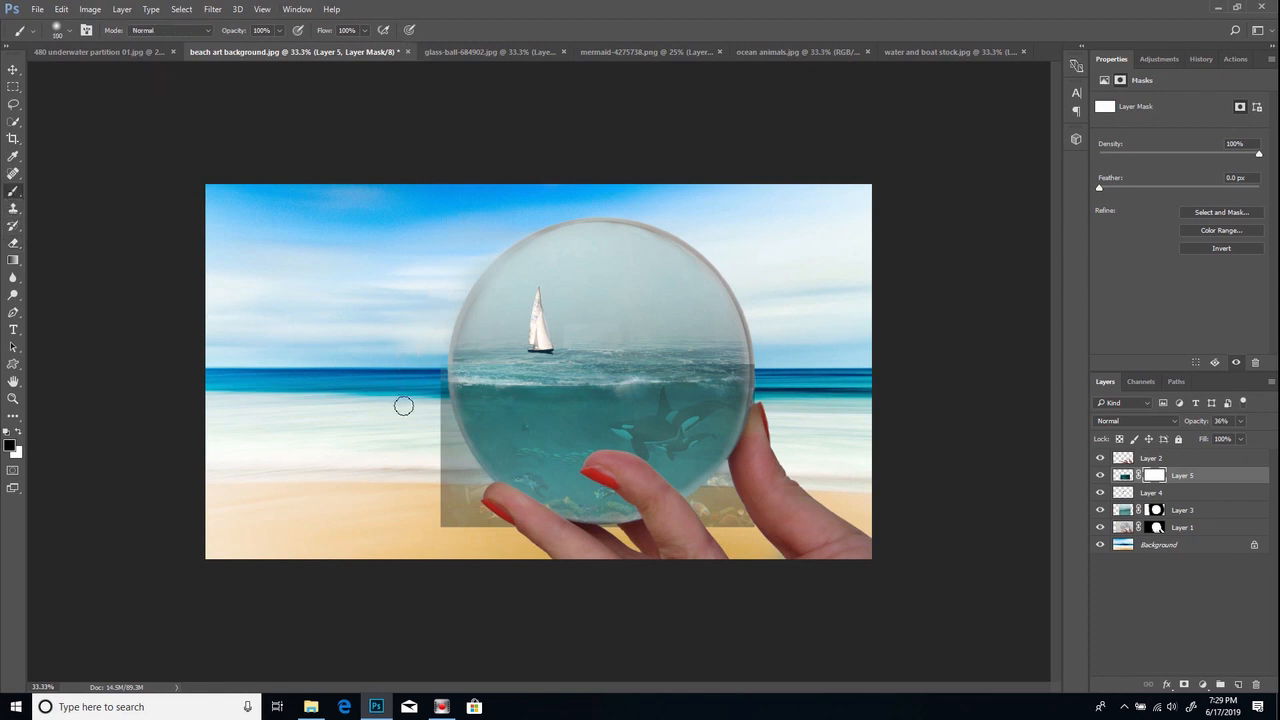
mouse_move(436, 368)
left_mouse_down()
mouse_move(473, 472)
mouse_move(513, 514)
mouse_move(454, 481)
mouse_move(442, 489)
mouse_move(440, 427)
mouse_move(453, 439)
mouse_move(442, 480)
mouse_move(436, 455)
mouse_move(468, 507)
left_mouse_up()
key("bracketright")
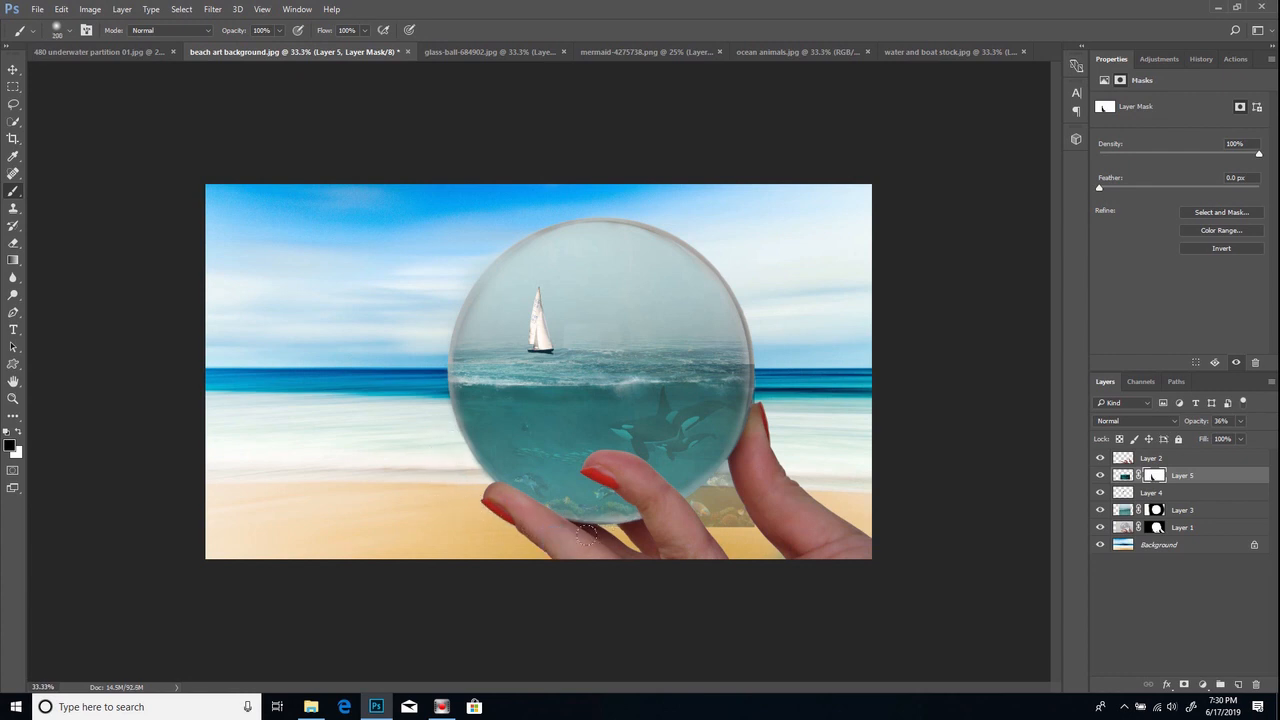
mouse_move(675, 516)
left_mouse_down()
mouse_move(760, 419)
mouse_move(763, 487)
mouse_move(712, 526)
left_mouse_up()
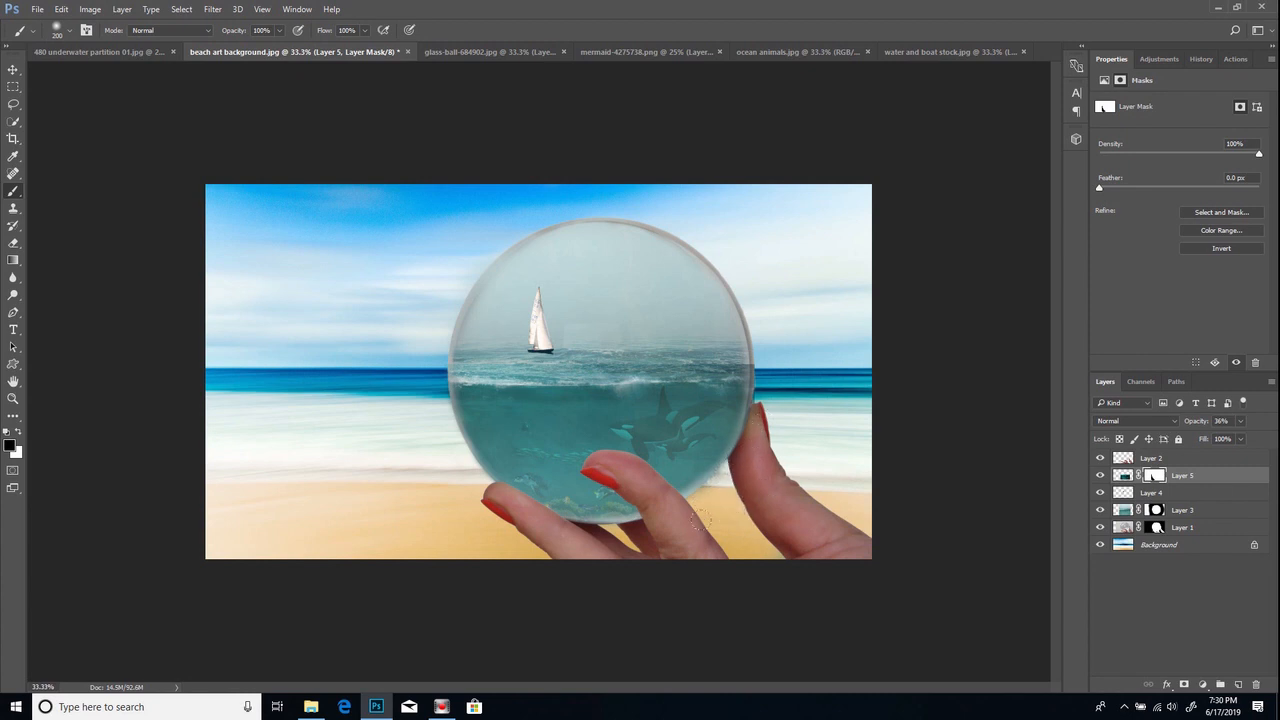
Step: Raise the ocean animals layer's opacity to 100% and mask out its overhang along the ball's right and lower rim
left_click(1241, 423)
left_click_drag(1231, 440, 1269, 437)
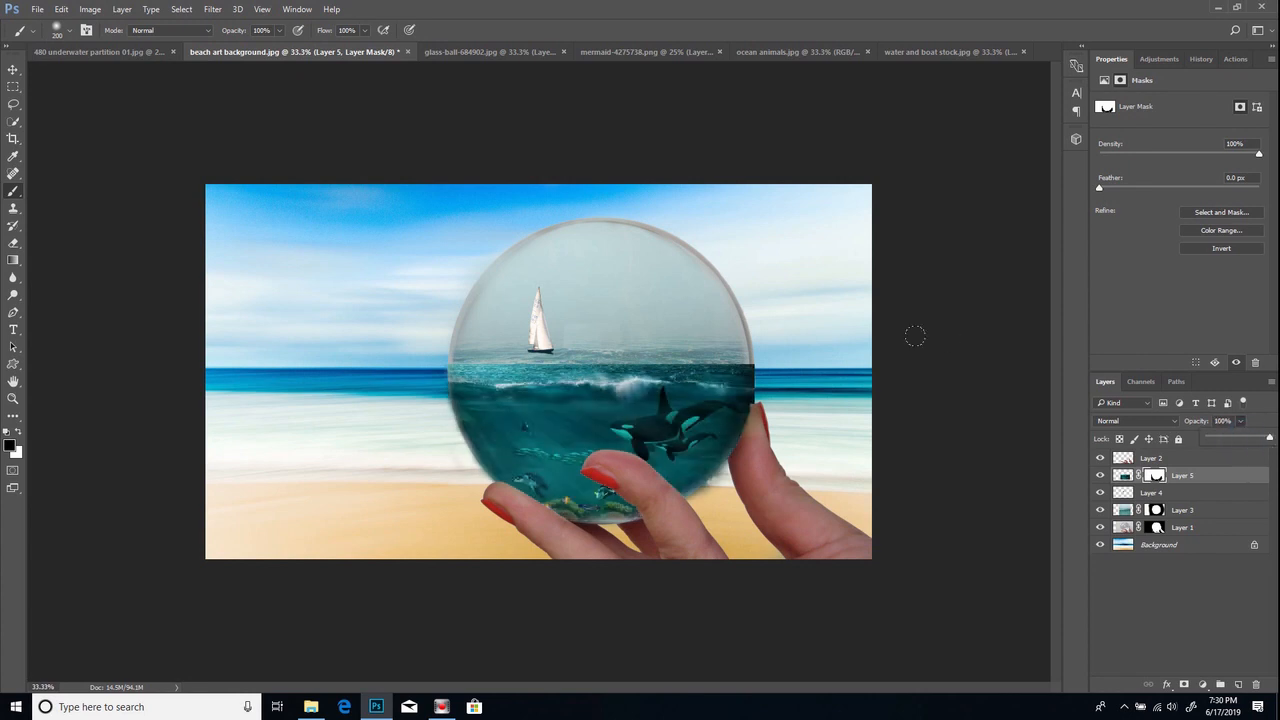
left_click(765, 351)
mouse_move(757, 421)
left_mouse_down()
mouse_move(728, 471)
mouse_move(690, 497)
left_mouse_up()
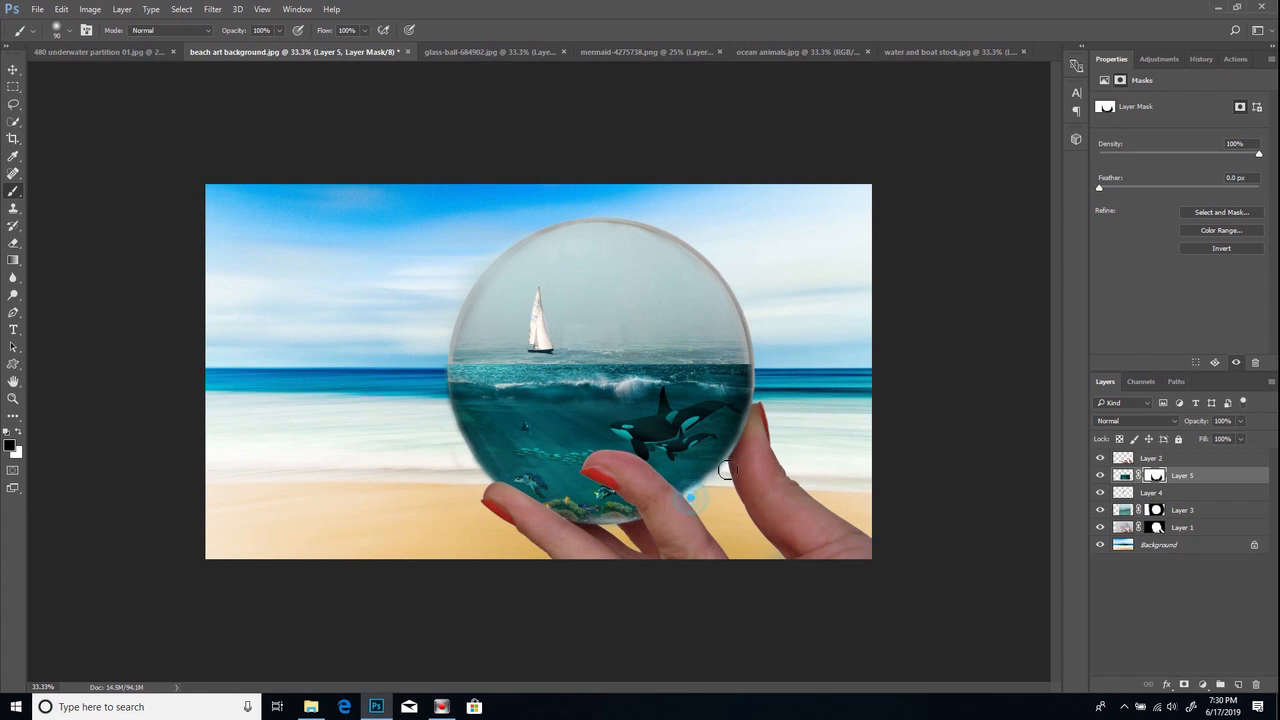
left_click_drag(692, 502, 632, 532)
left_click(564, 529)
left_click(575, 527)
Step: Restore a bit of the coral at the ball's base and refine the ocean animals mask around the lower rim
key("x")
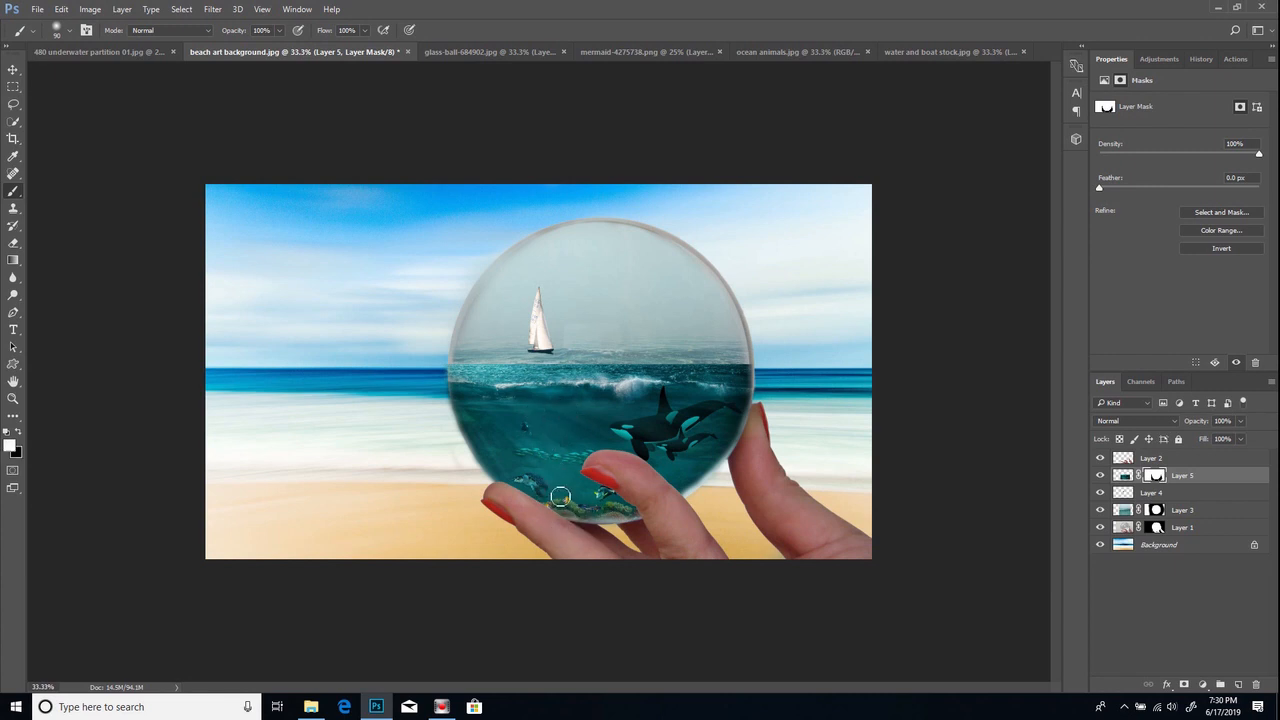
left_click(576, 508)
key("x")
mouse_move(444, 361)
left_mouse_down()
mouse_move(458, 441)
mouse_move(485, 487)
mouse_move(451, 457)
mouse_move(494, 509)
mouse_move(590, 539)
left_mouse_up()
left_click_drag(732, 504, 795, 433)
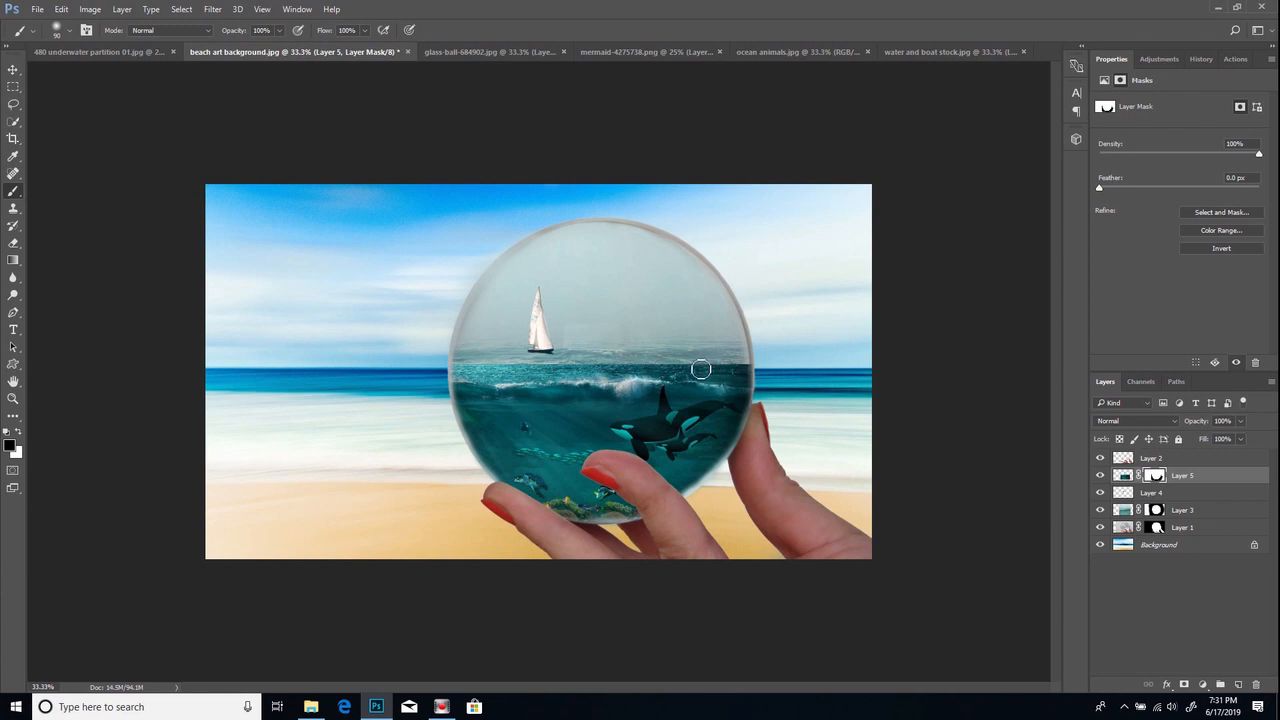
Step: With a 175 px brush, mask out the ocean animals layer's hard upper edge to blend it into the waterline
key("bracketright")
key("bracketright")
key("bracketright")
mouse_move(740, 363)
left_mouse_down()
mouse_move(461, 360)
mouse_move(519, 361)
left_mouse_up()
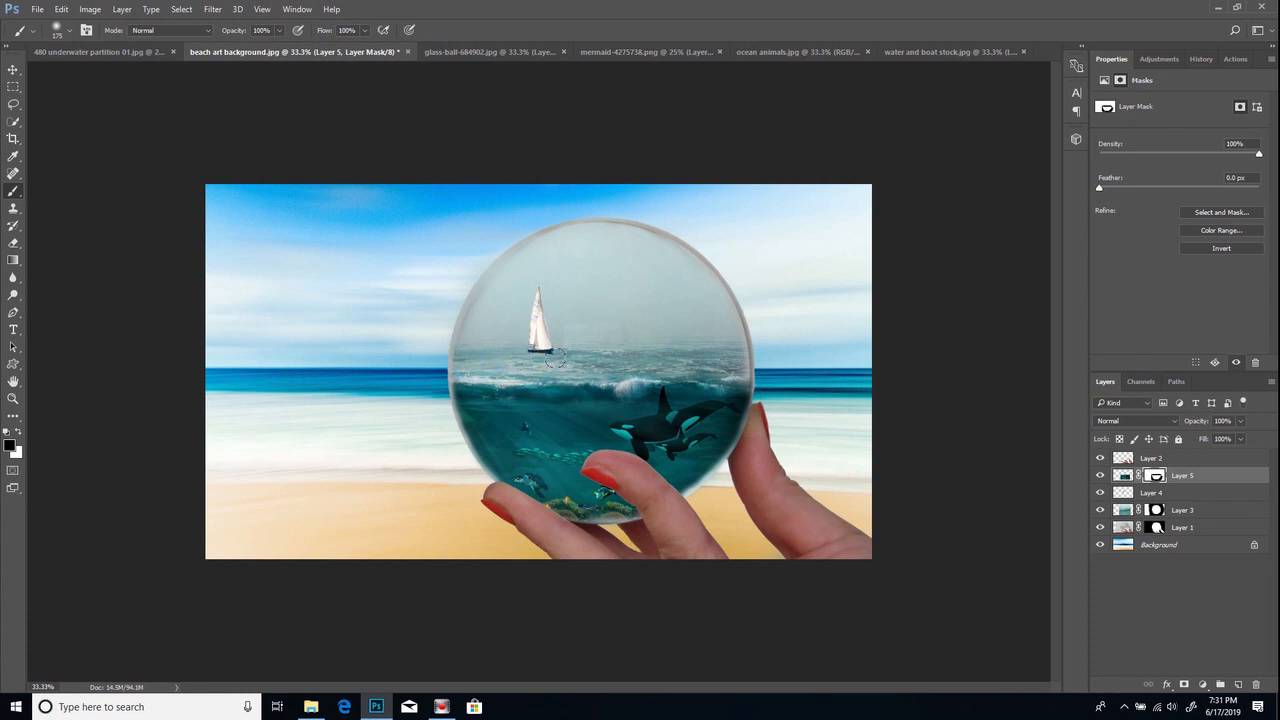
left_click_drag(661, 365, 733, 348)
left_click_drag(735, 350, 758, 352)
Step: Bring the mermaid layer into the beach composite and shrink it to fit inside the ball's underwater half
left_click(611, 52)
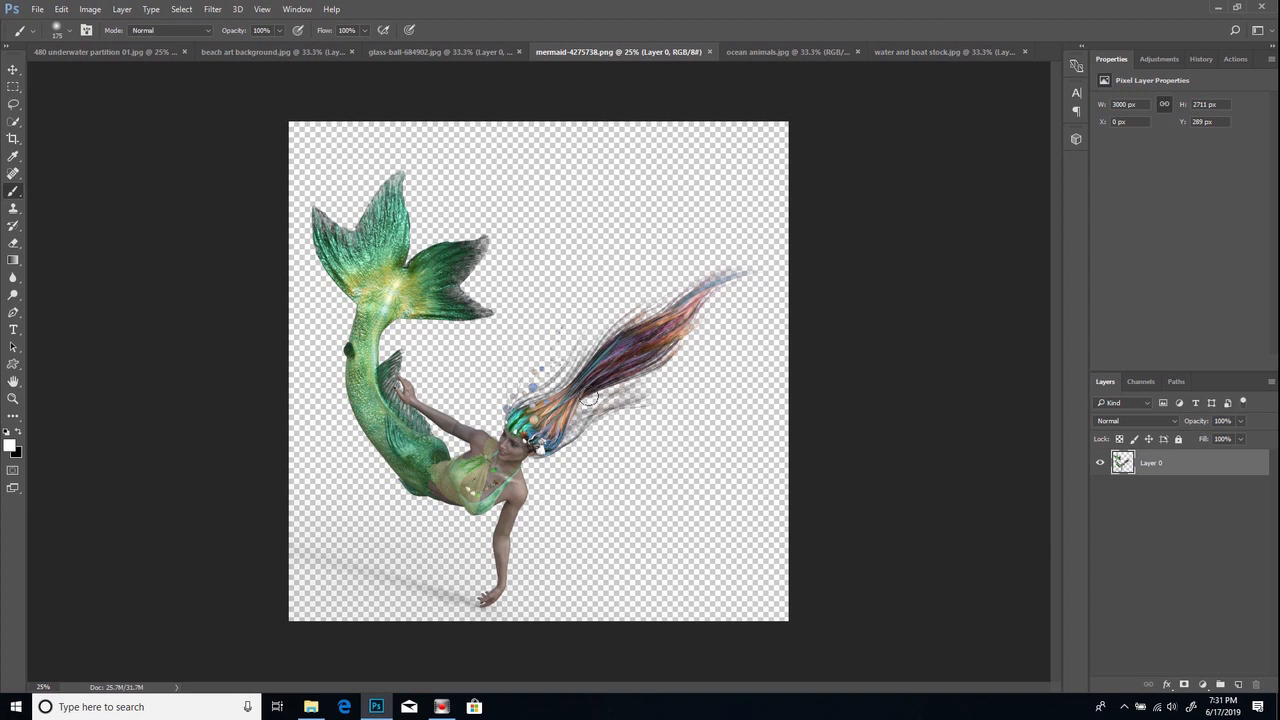
left_click_drag(1174, 464, 578, 366)
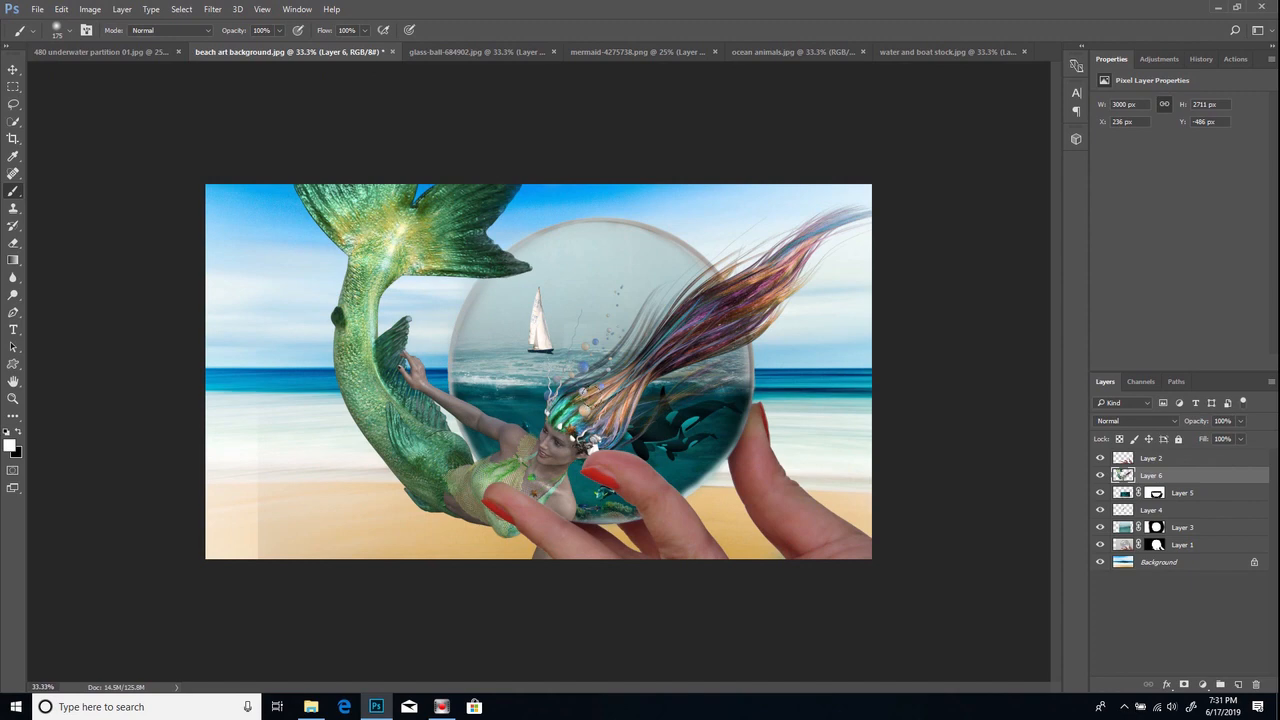
key("ctrl+t")
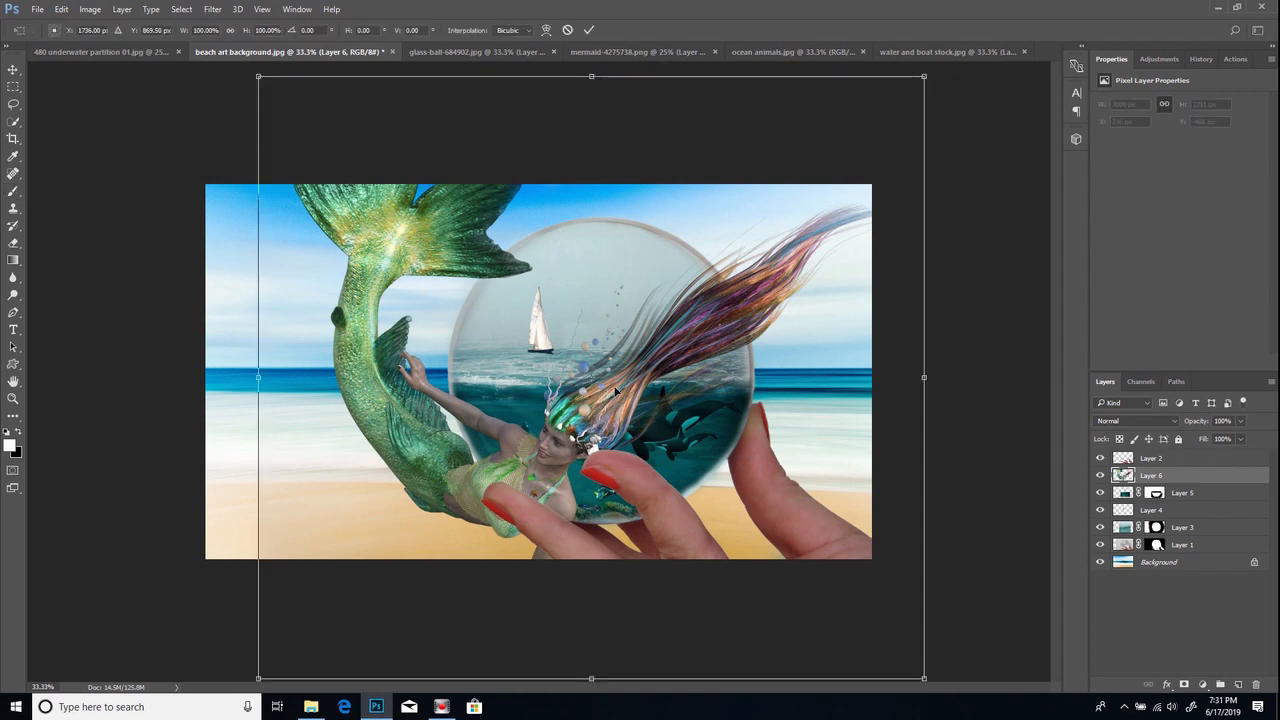
left_click_drag(924, 78, 471, 488)
left_click_drag(361, 561, 631, 352)
Step: Adjust the mermaid to about 26% width and 24% height, nearly level, and place her beside the orcas with her tail at the waterline
left_click_drag(694, 311, 637, 372)
mouse_move(581, 427)
left_mouse_down()
mouse_move(564, 427)
mouse_move(568, 417)
mouse_move(558, 429)
left_mouse_up()
left_click_drag(661, 343, 652, 333)
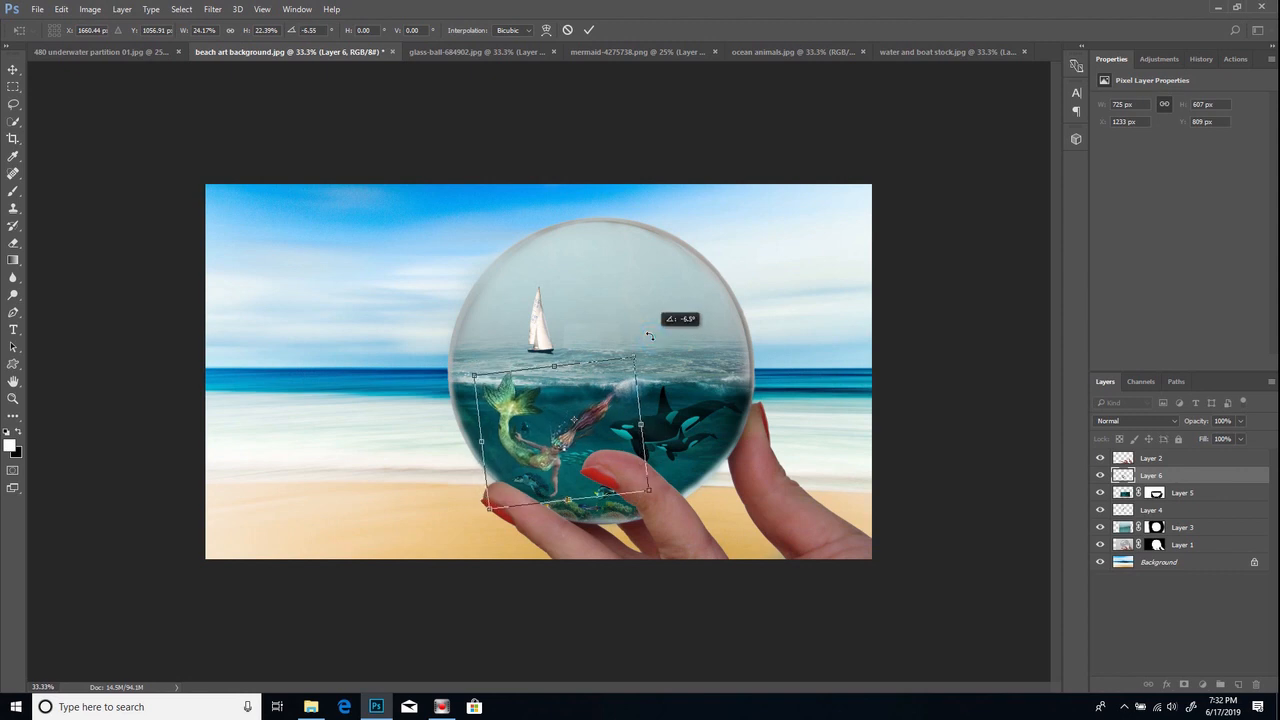
left_click_drag(579, 440, 604, 442)
mouse_move(660, 341)
left_mouse_down()
mouse_move(668, 352)
mouse_move(651, 369)
mouse_move(678, 350)
left_mouse_up()
left_click_drag(616, 397, 603, 406)
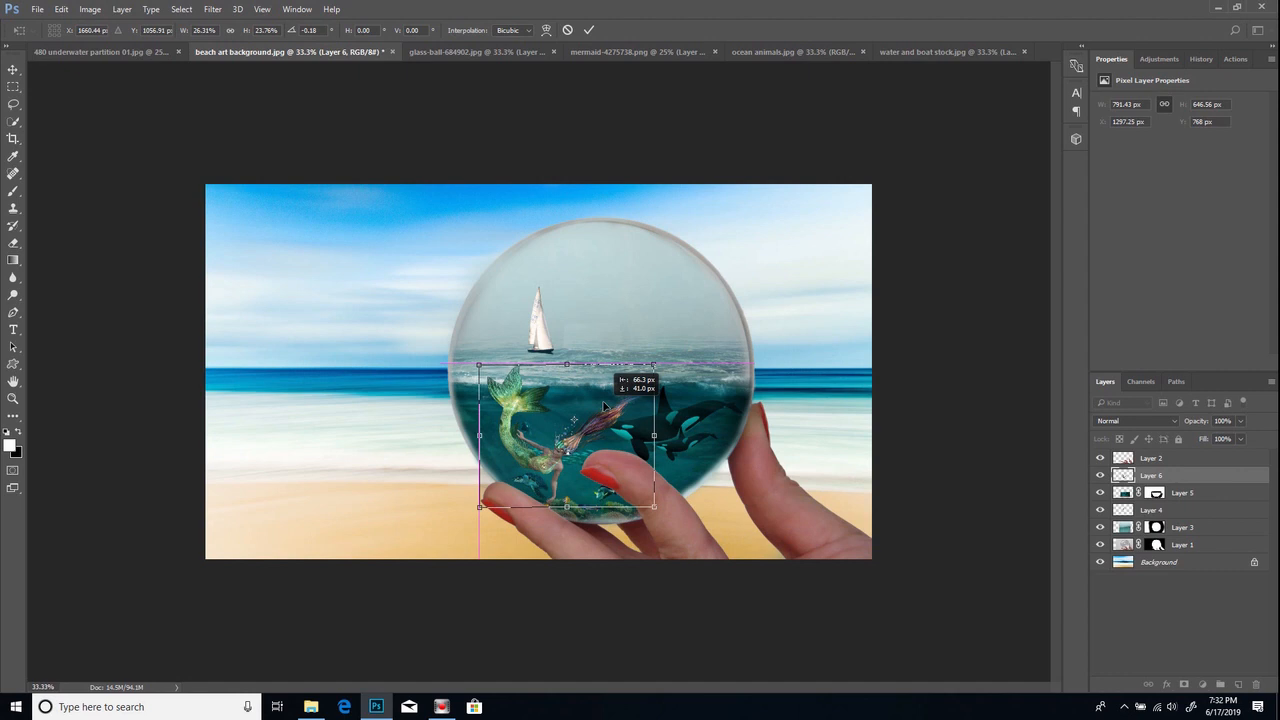
left_click_drag(604, 404, 604, 404)
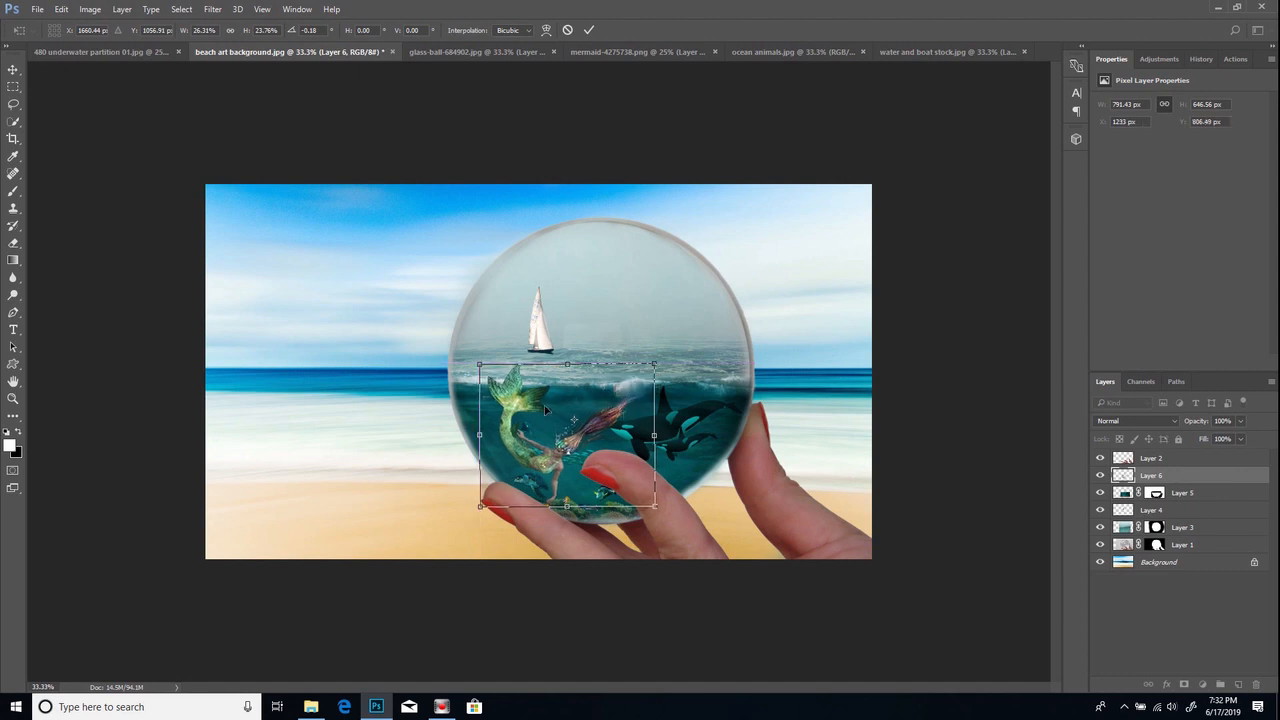
left_click(589, 31)
Step: Add a layer mask to the mermaid layer and paint out her shadow remnants outside the ball's lower-left edge
key("b")
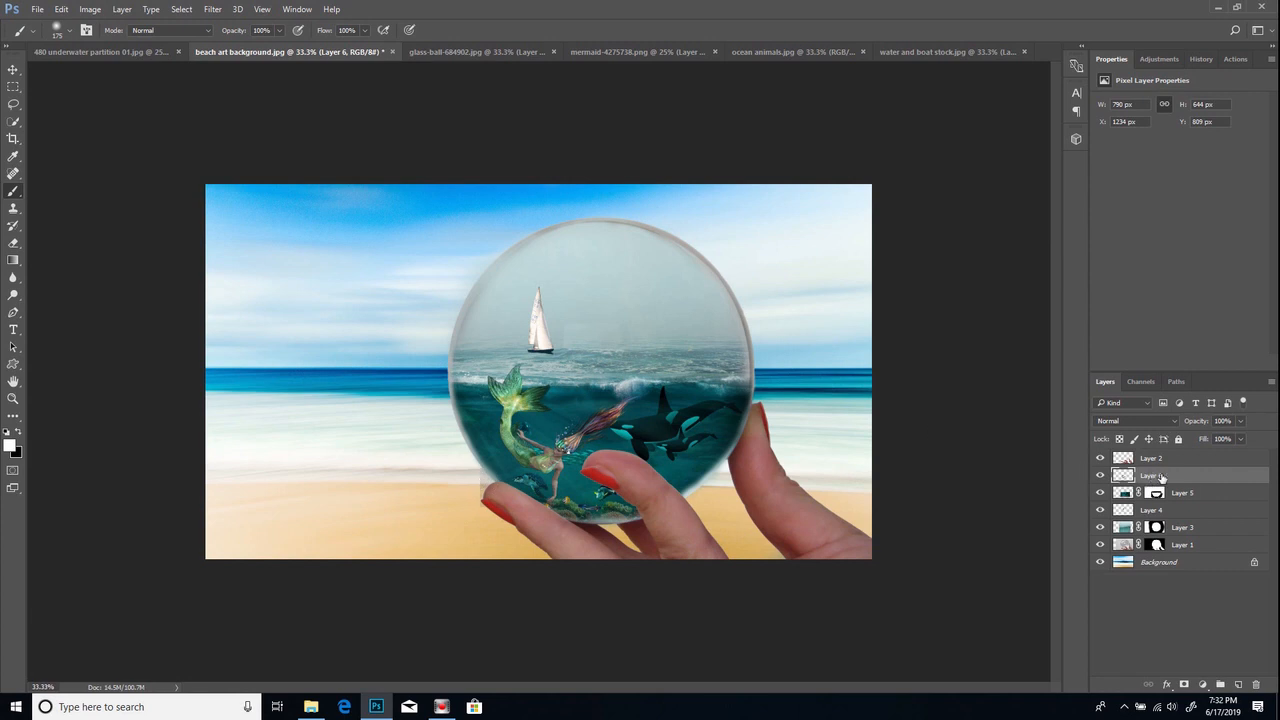
left_click(1184, 685)
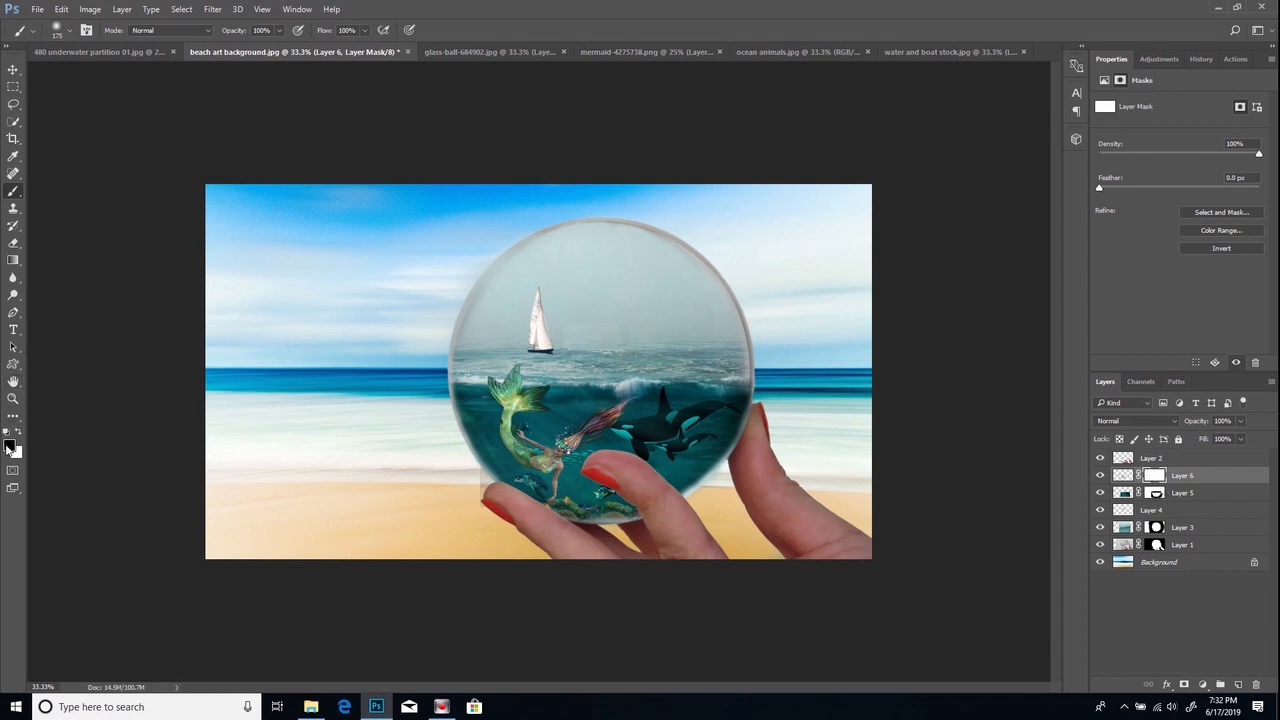
mouse_move(466, 466)
left_mouse_down()
mouse_move(491, 501)
mouse_move(559, 524)
left_mouse_up()
left_click(464, 476)
Step: With a small brush, mask a thin strip across the mermaid's tail fin so the waterline passes over it
key("ctrl")
key("ctrl+plus")
key("ctrl+plus")
key("ctrl+plus")
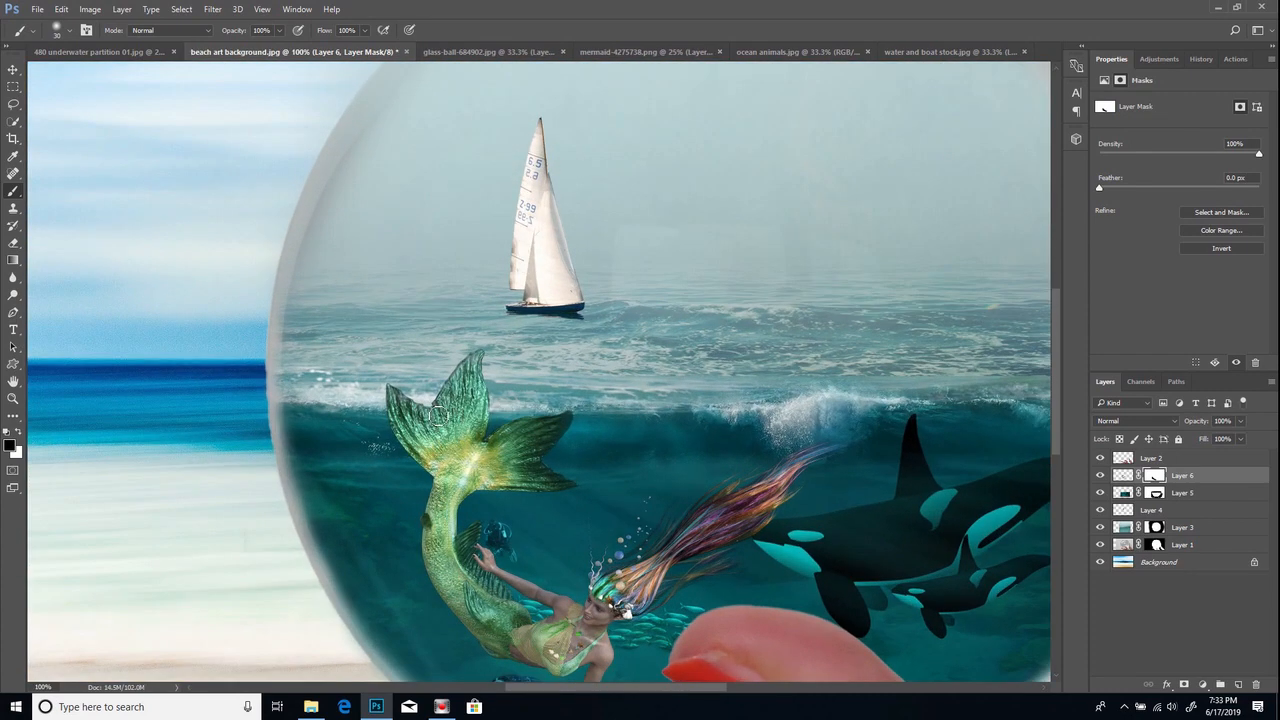
key("bracketleft")
key("bracketleft")
left_click_drag(394, 415, 498, 413)
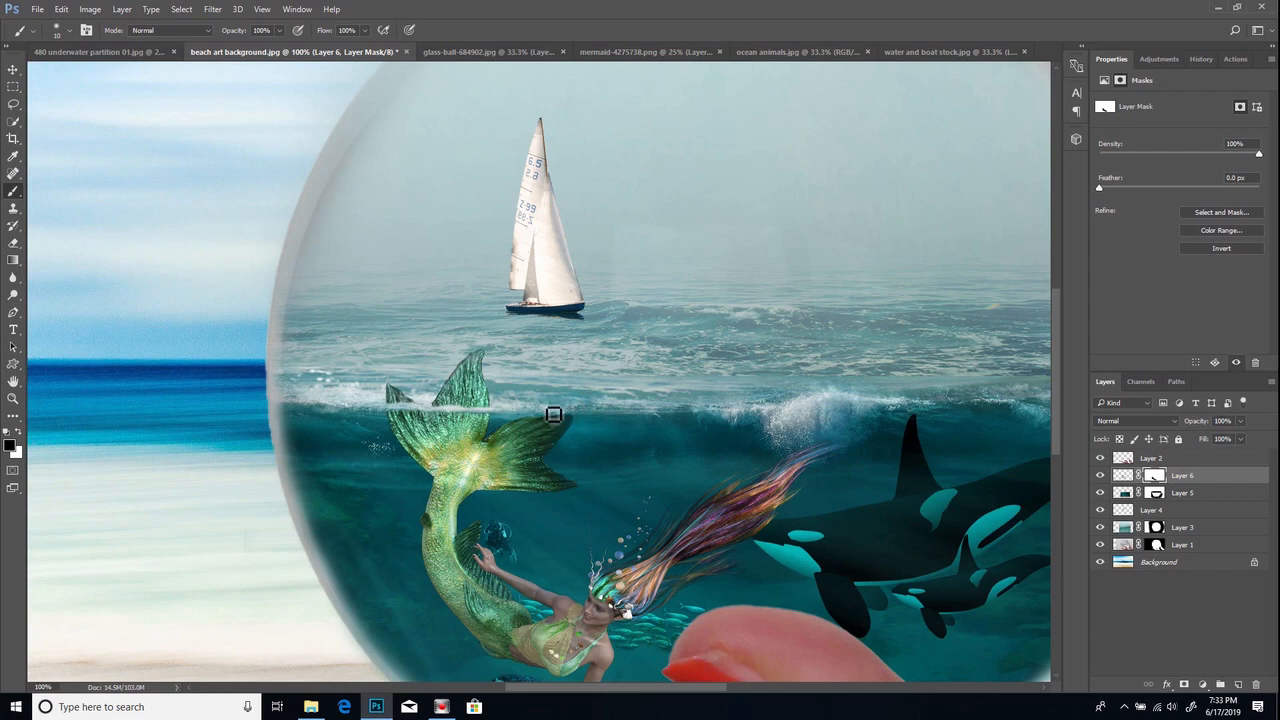
key("ctrl+minus")
key("ctrl+minus")
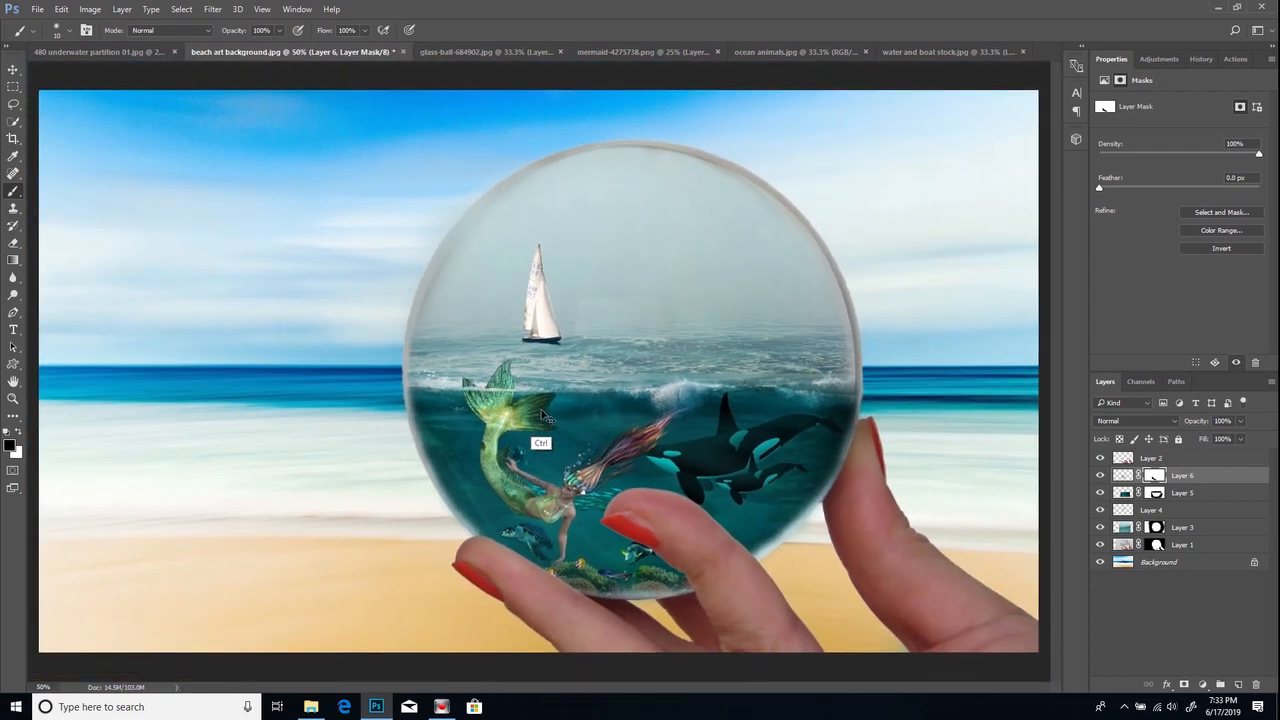
key("bracketright")
key("bracketright")
key("bracketright")
key("ctrl+plus")
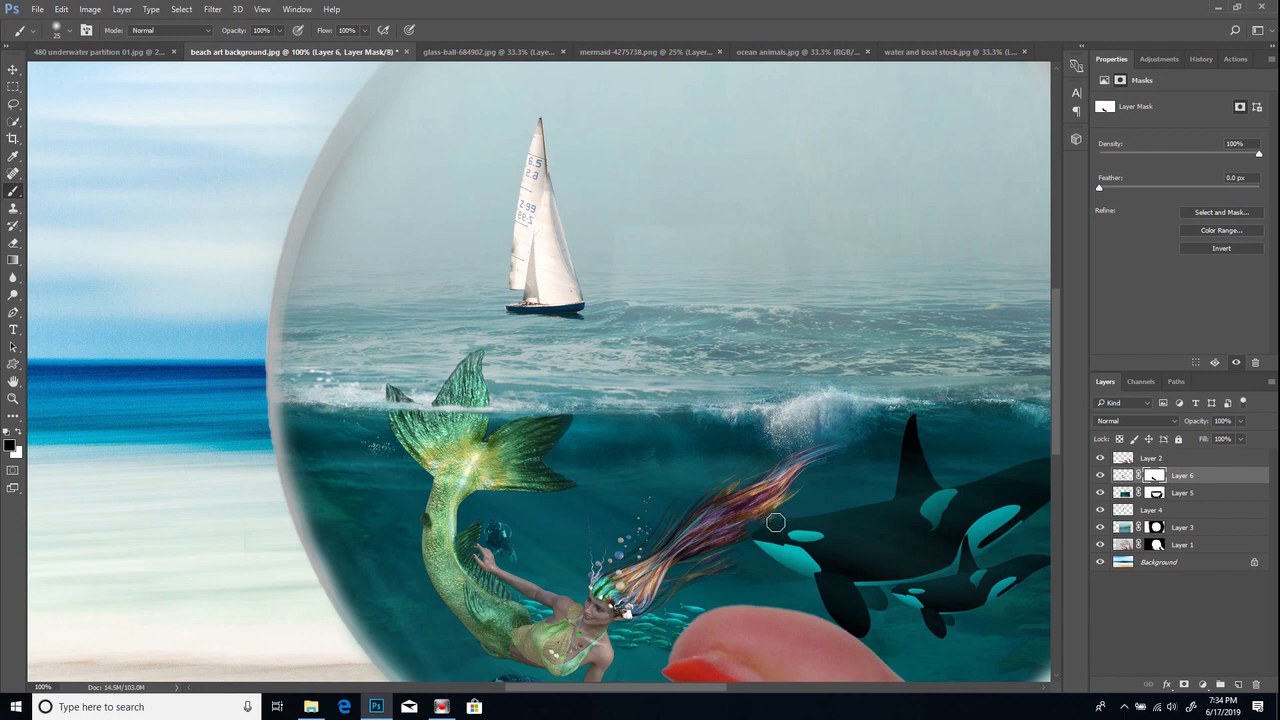
key("x")
key("ctrl")
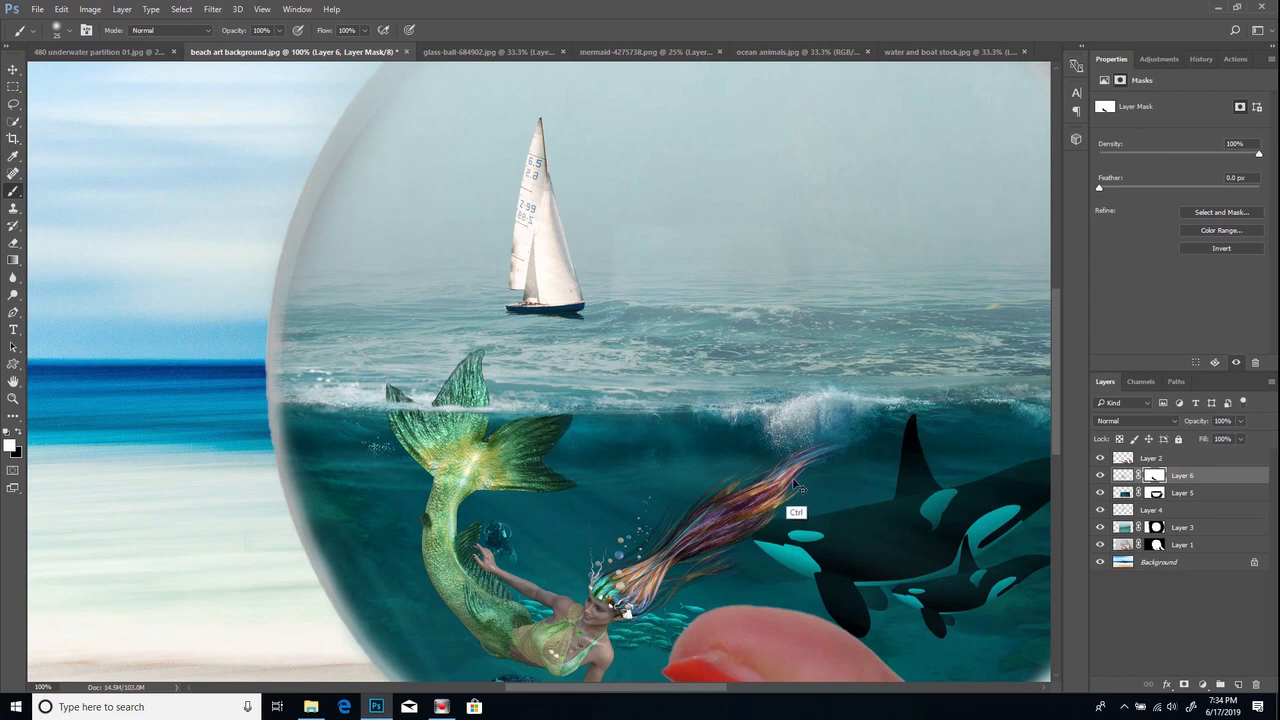
key("ctrl+minus")
key("ctrl+minus")
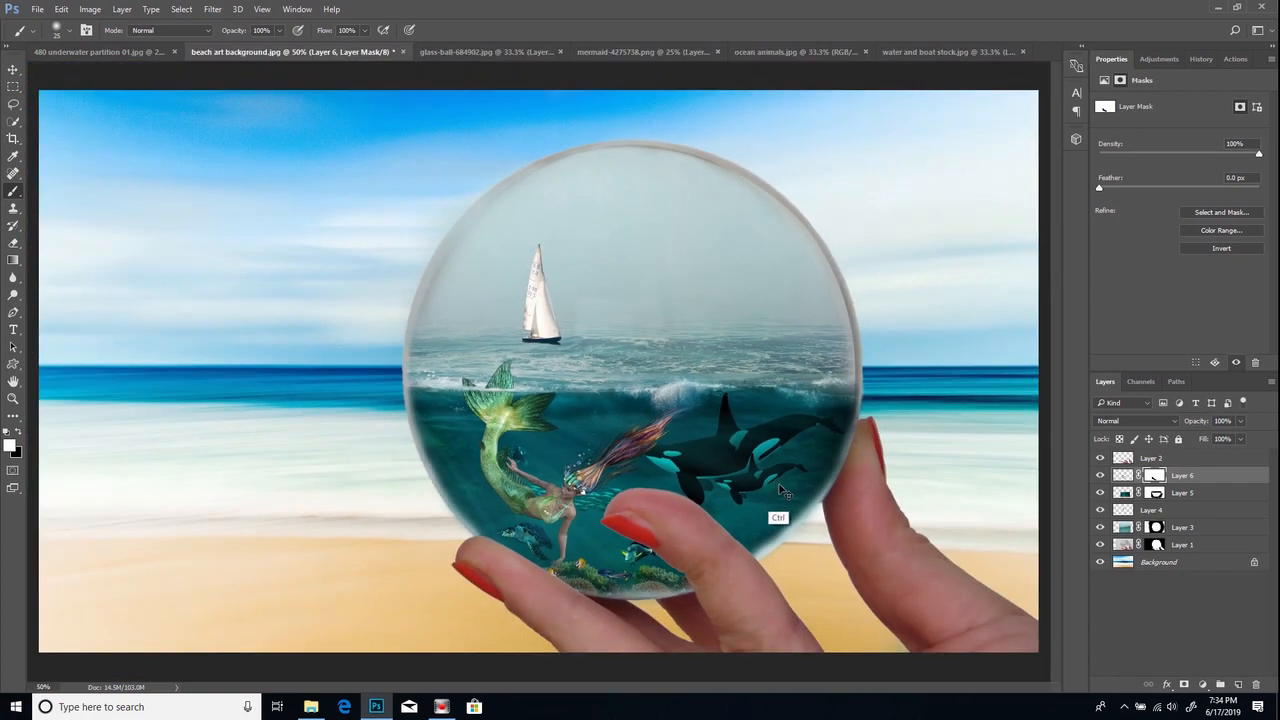
key("ctrl+minus")
key("ctrl+plus")
Step: Set the brush to 8% opacity and 60 px, and paint over the mermaid's mask from tail to hair to fade her into the water
left_click(278, 33)
left_click_drag(279, 50, 239, 55)
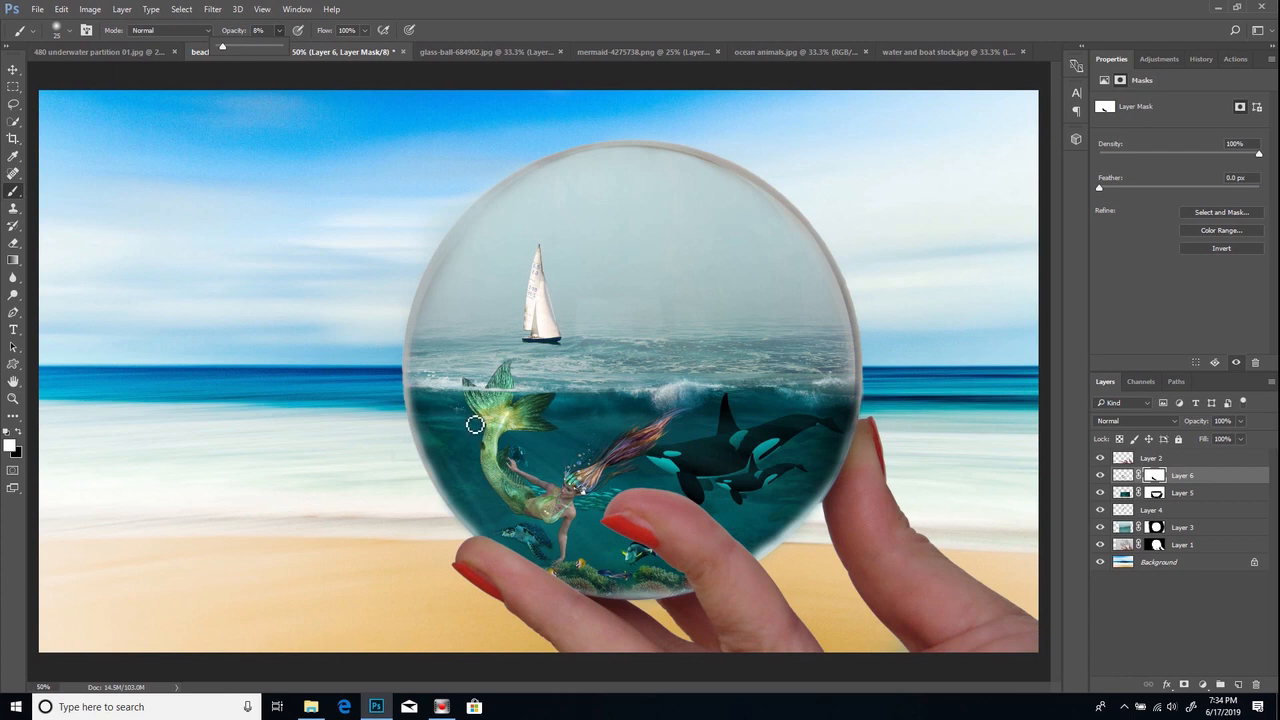
key("bracketright")
key("bracketright")
key("bracketright")
key("bracketright")
mouse_move(498, 423)
left_mouse_down()
mouse_move(478, 408)
mouse_move(501, 424)
mouse_move(486, 426)
mouse_move(504, 407)
left_mouse_up()
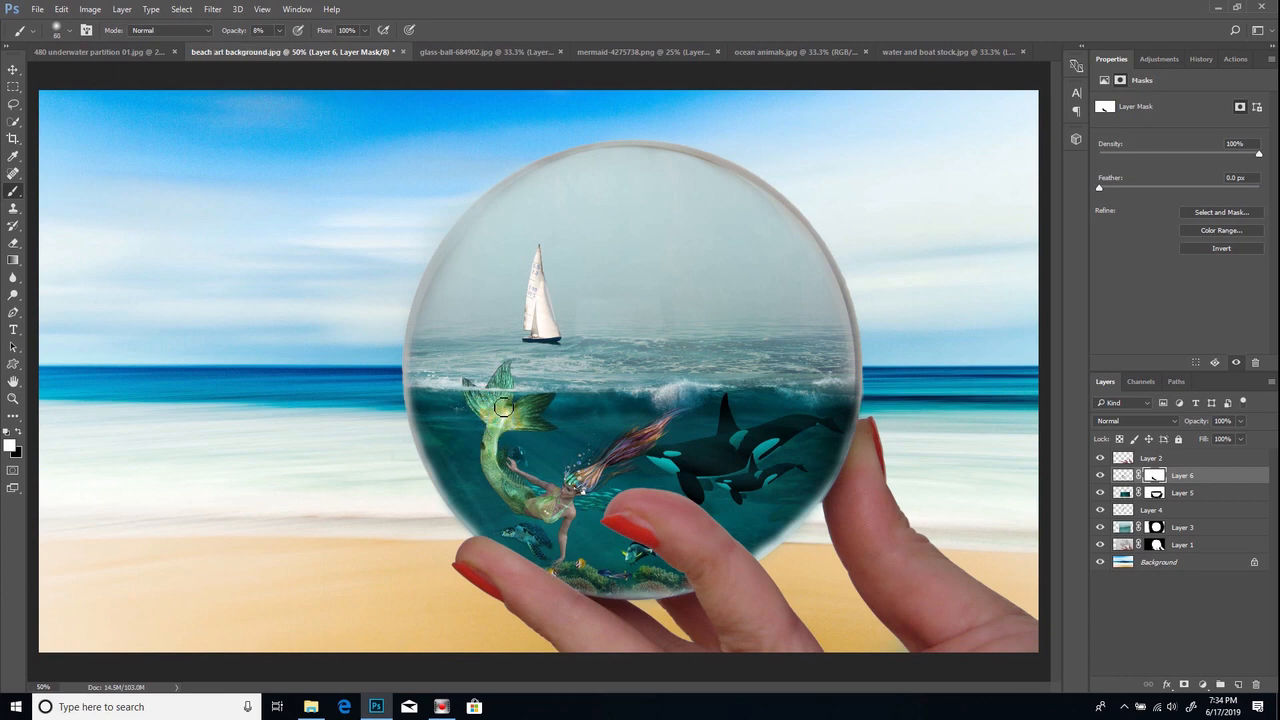
key("x")
mouse_move(490, 414)
left_mouse_down()
mouse_move(547, 407)
mouse_move(495, 431)
mouse_move(505, 476)
mouse_move(494, 460)
mouse_move(496, 471)
mouse_move(523, 501)
mouse_move(567, 506)
mouse_move(559, 551)
left_mouse_up()
mouse_move(655, 437)
left_mouse_down()
mouse_move(554, 504)
mouse_move(513, 470)
mouse_move(561, 496)
mouse_move(563, 553)
mouse_move(559, 502)
mouse_move(521, 504)
mouse_move(576, 494)
left_mouse_up()
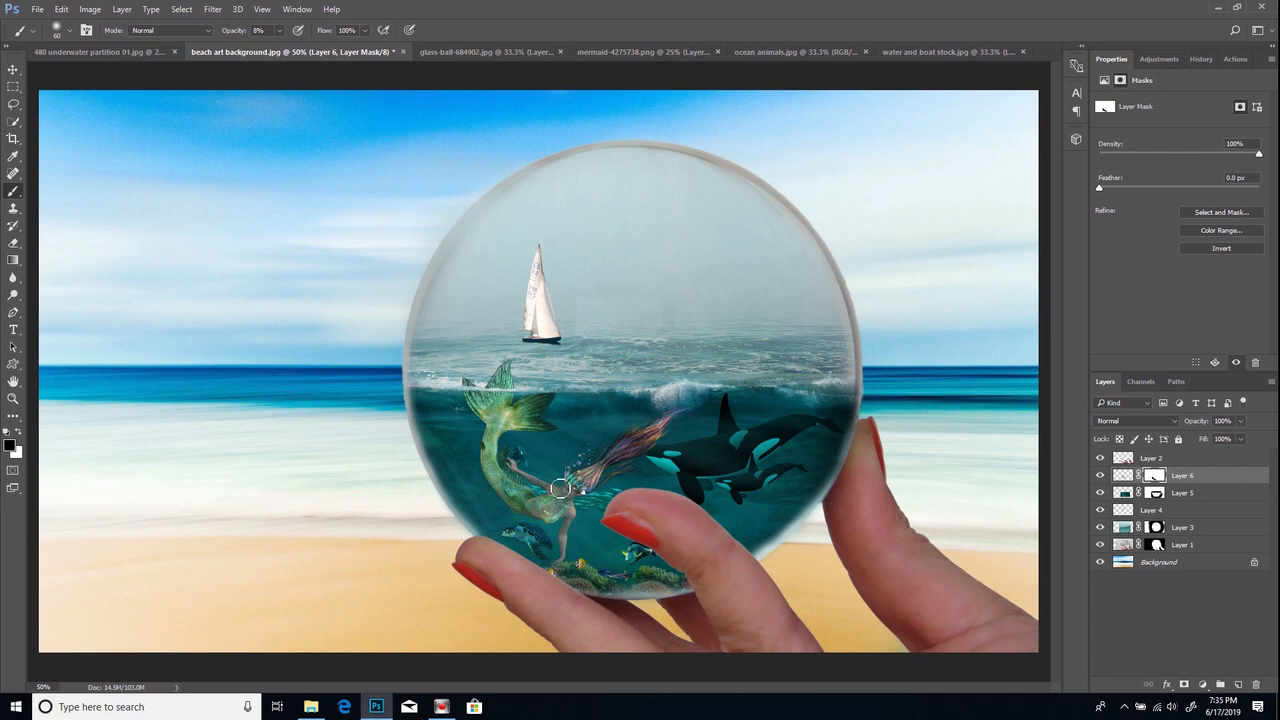
Step: Paint white on the mermaid's mask to bring back some detail on her torso and lower tail
key("x")
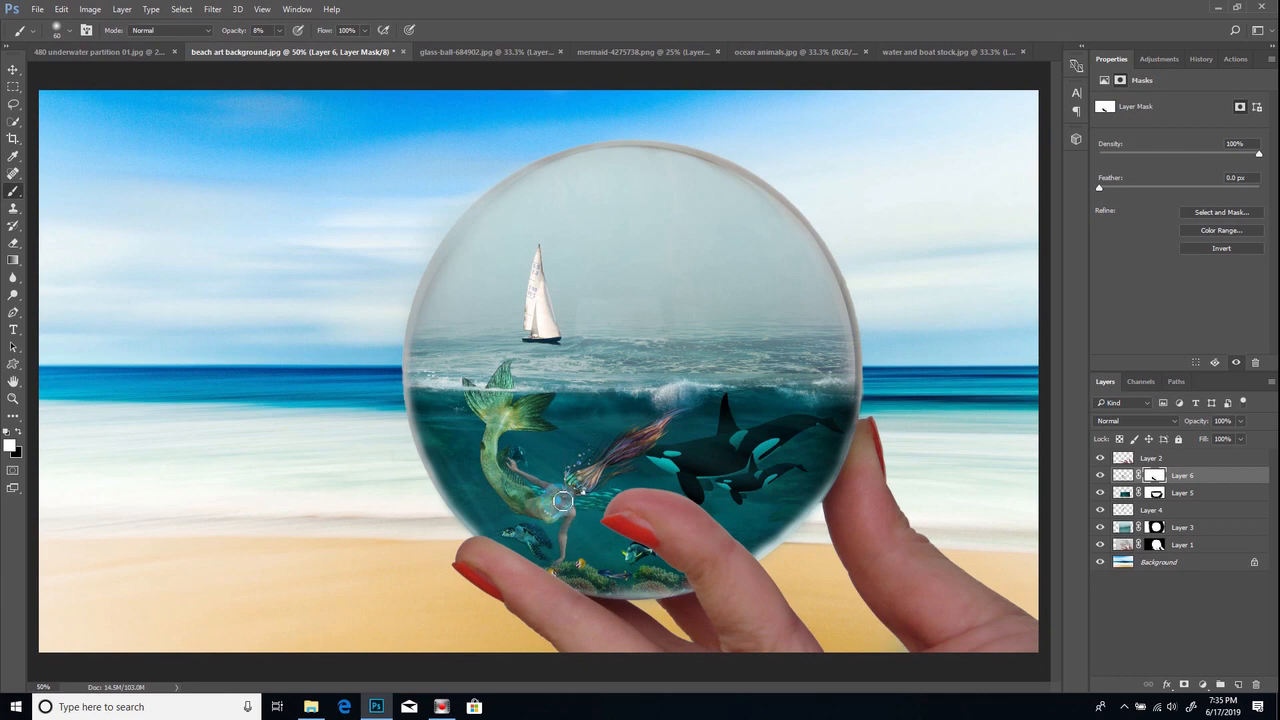
left_click_drag(564, 509, 543, 506)
mouse_move(563, 505)
left_mouse_down()
mouse_move(544, 509)
mouse_move(560, 510)
left_mouse_up()
mouse_move(519, 509)
left_mouse_down()
mouse_move(508, 498)
mouse_move(520, 492)
left_mouse_up()
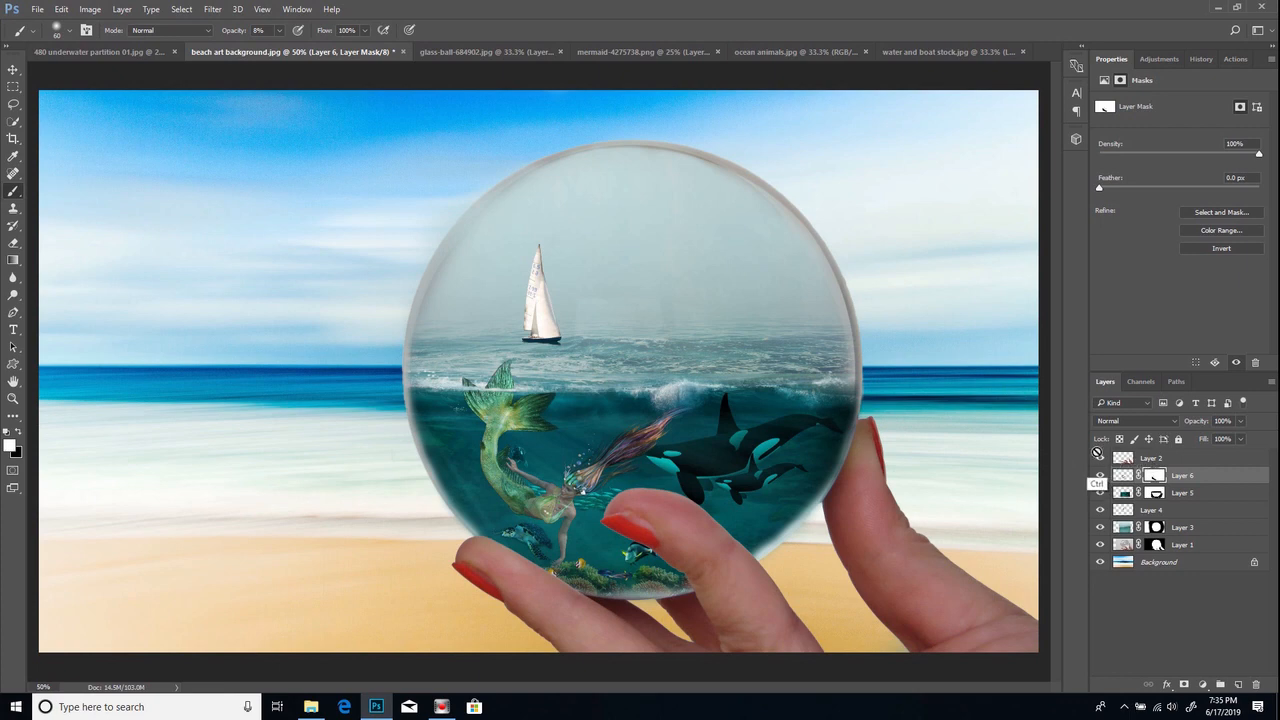
key("ctrl+minus")
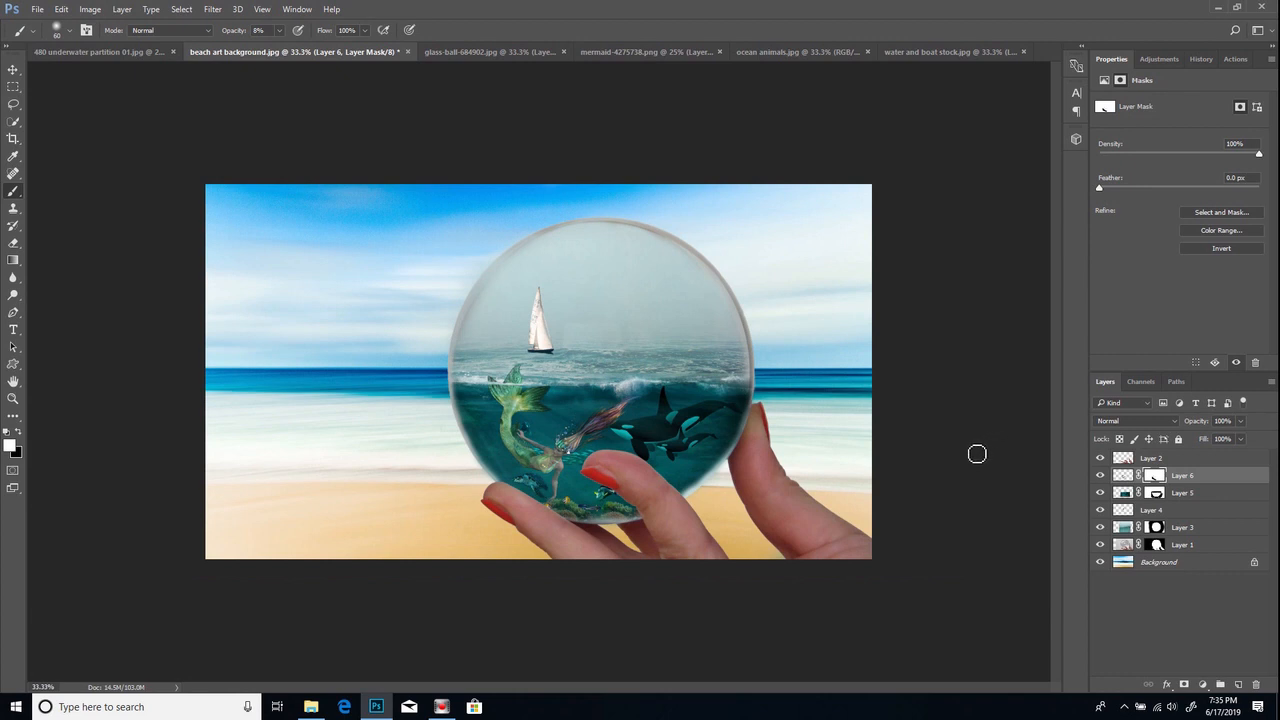
Step: Bring a second copy of the sailboat into the beach composite and move its layer down to just below Layer 3
left_click(905, 52)
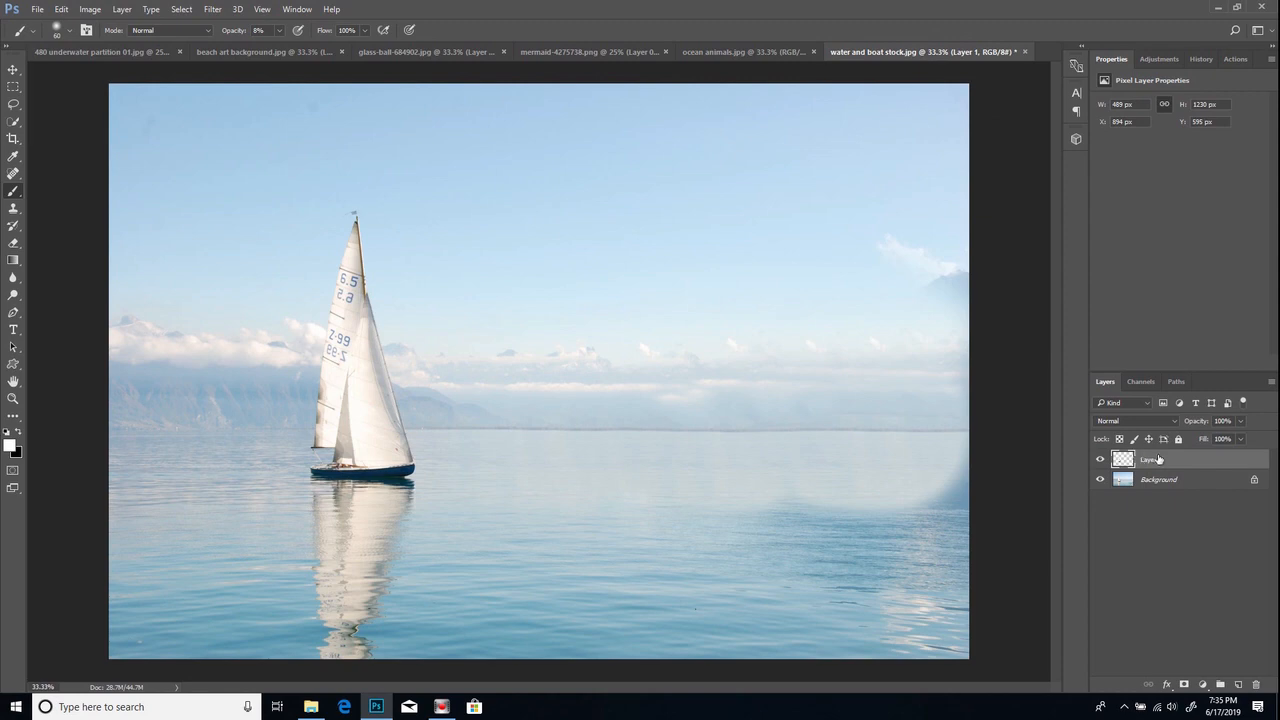
left_click_drag(1175, 459, 487, 348)
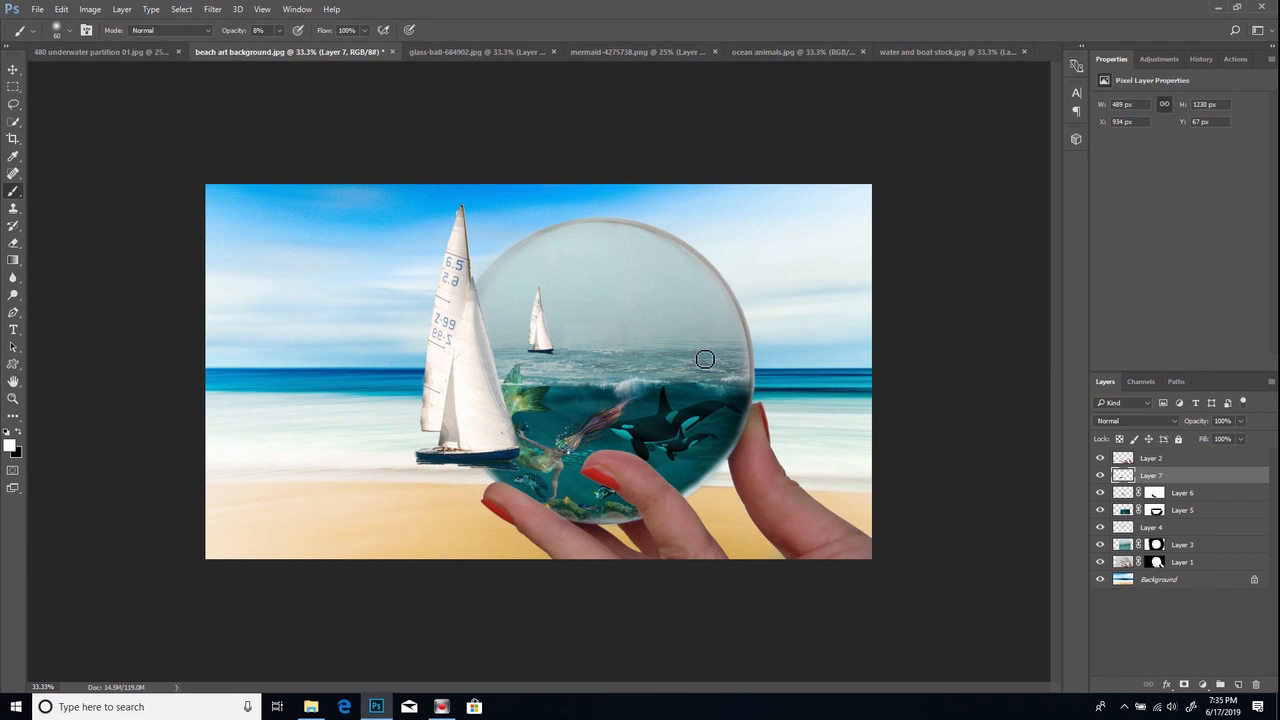
left_click_drag(1163, 480, 1175, 578)
left_click_drag(1166, 479, 1174, 586)
left_click_drag(1165, 478, 1173, 577)
left_click_drag(1167, 479, 1166, 555)
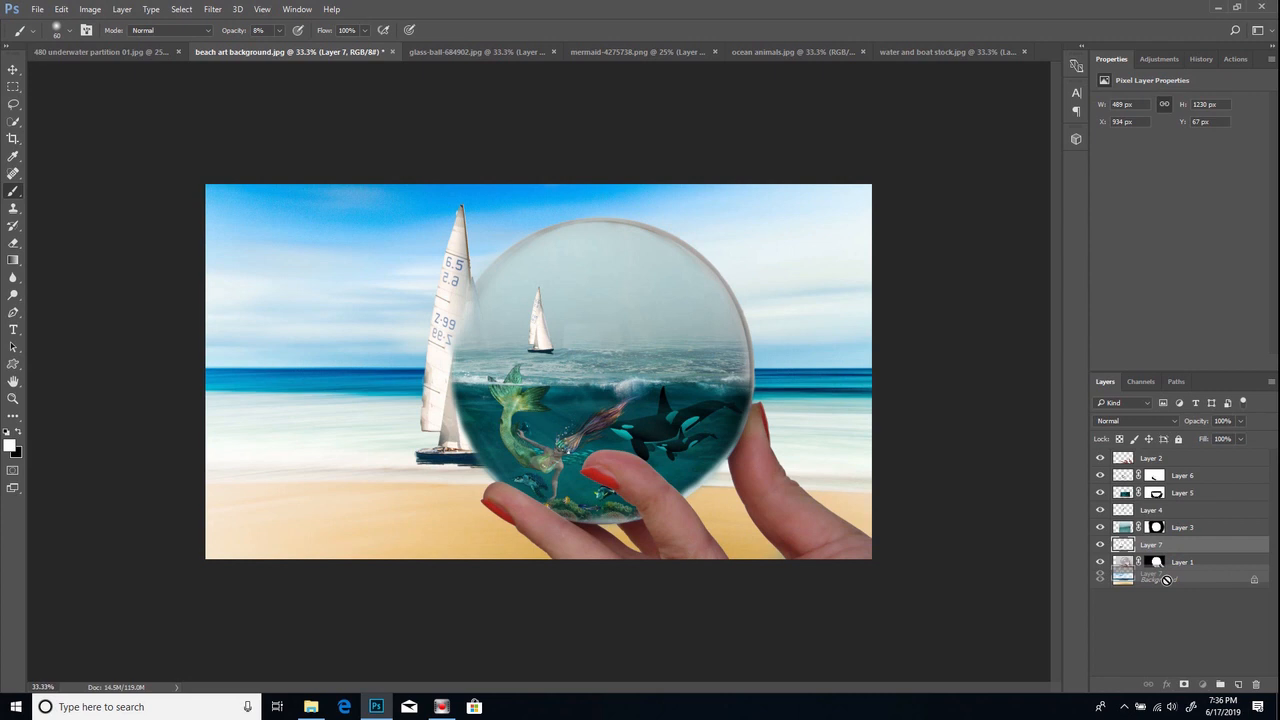
Step: Move Layer 1, the masked hand and glass ball, above Layer 7 so the second sailboat sits behind the ball
left_click_drag(1160, 563, 1165, 555)
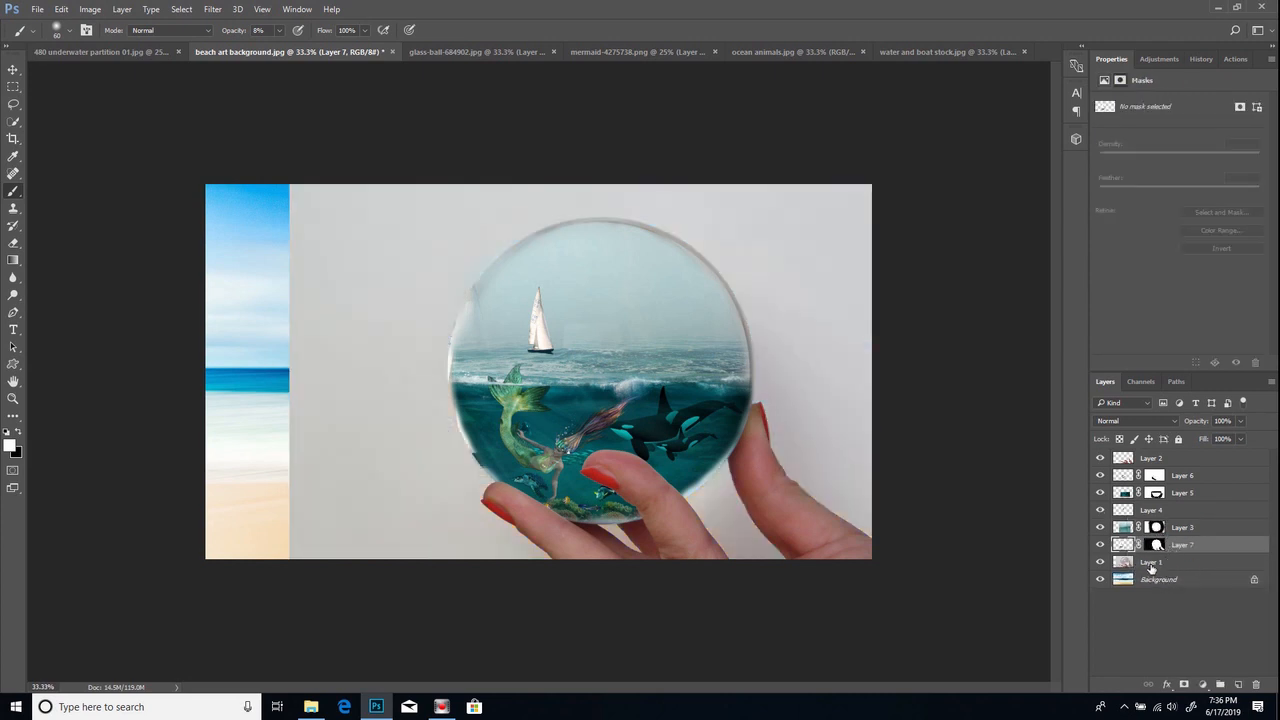
key("ctrl+z")
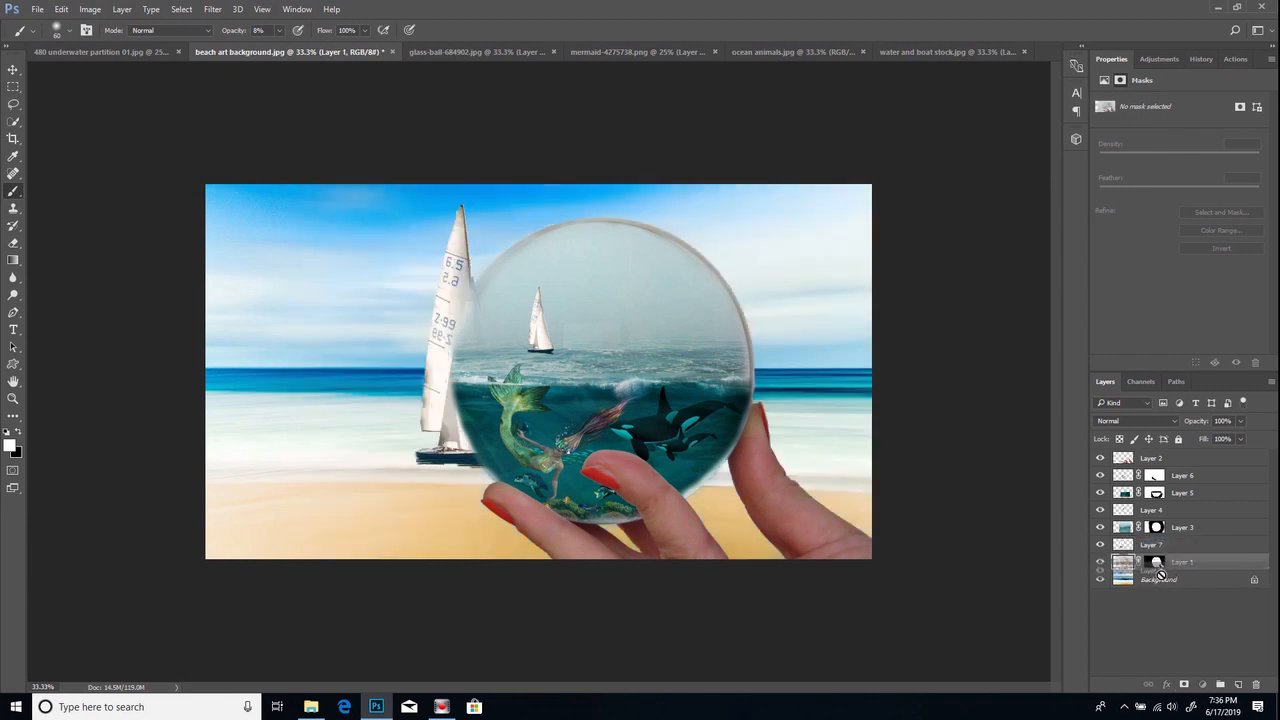
left_click_drag(1157, 563, 1159, 573)
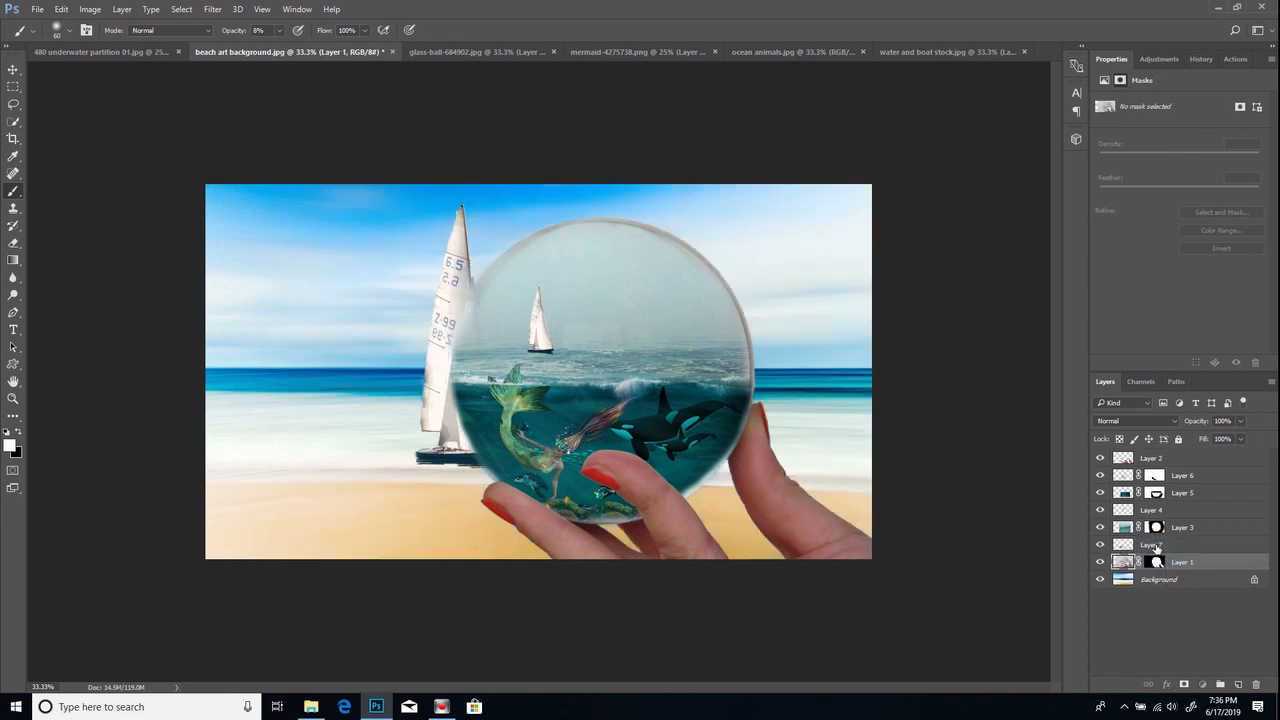
left_click_drag(1172, 562, 1162, 548)
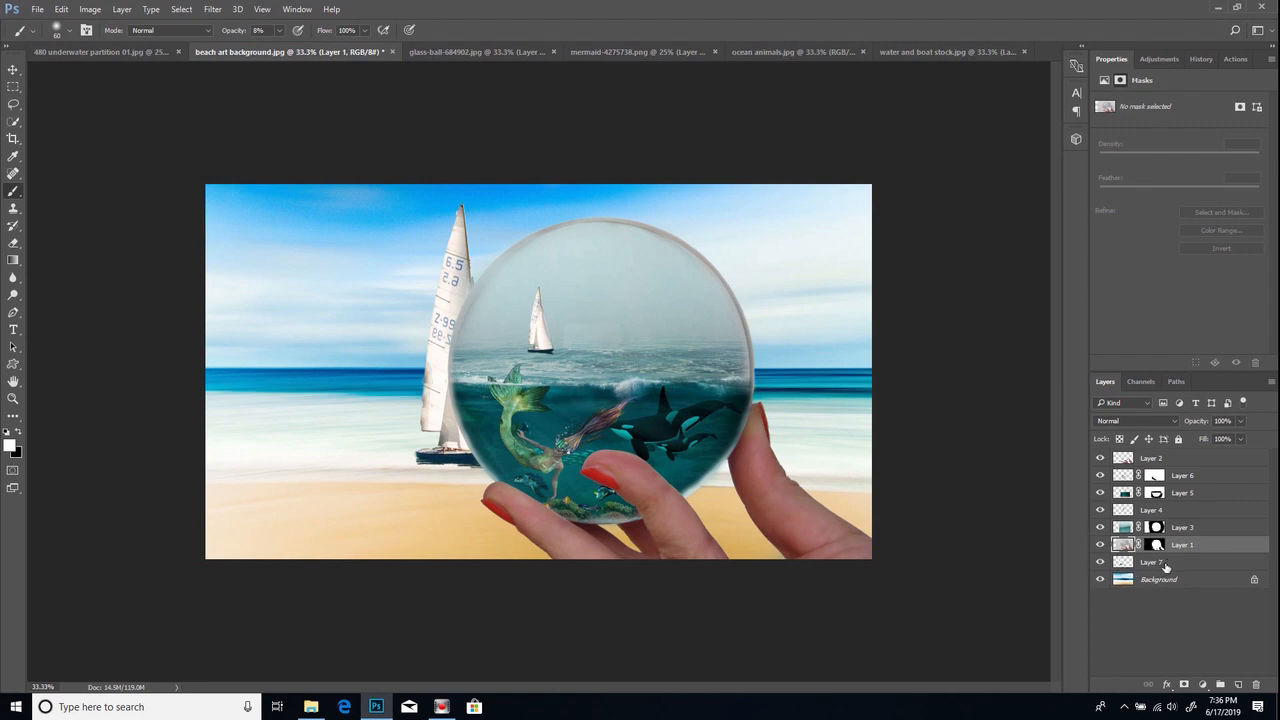
Step: Scale the Layer 7 sailboat to about 93% width and 73% height, with its hull on the horizon beside the glass ball
left_click(1165, 568)
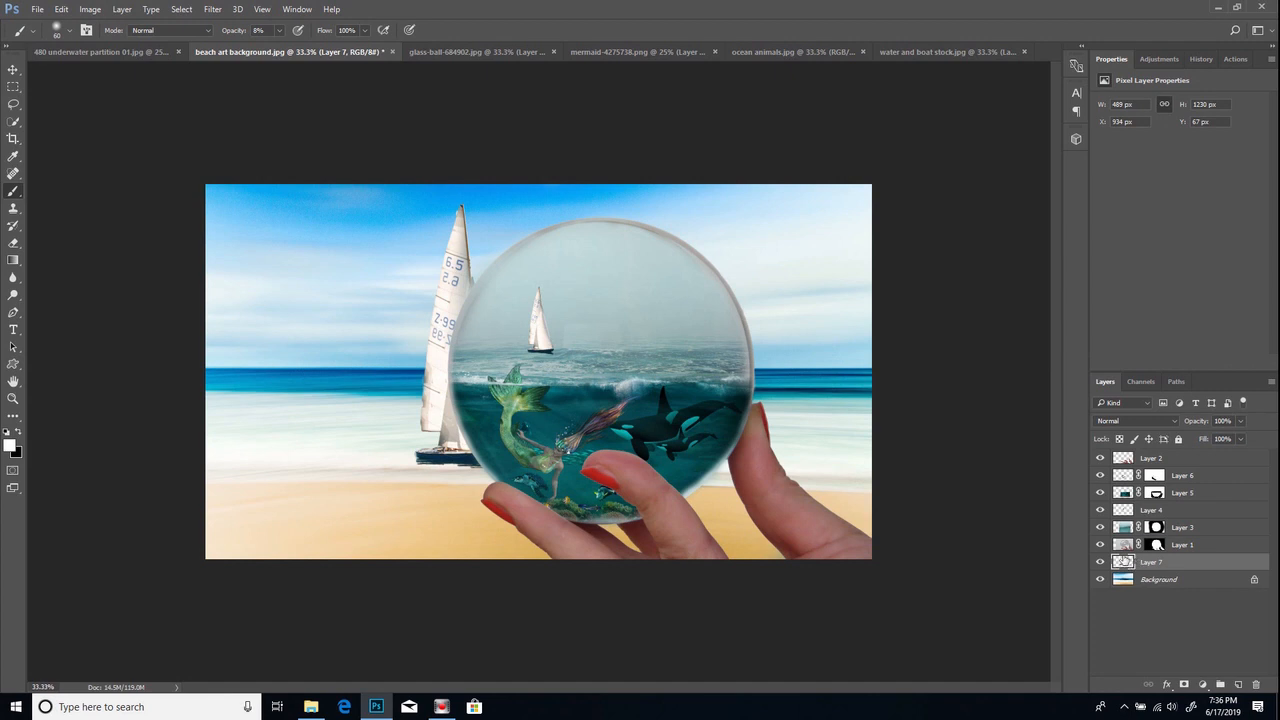
key("ctrl+t")
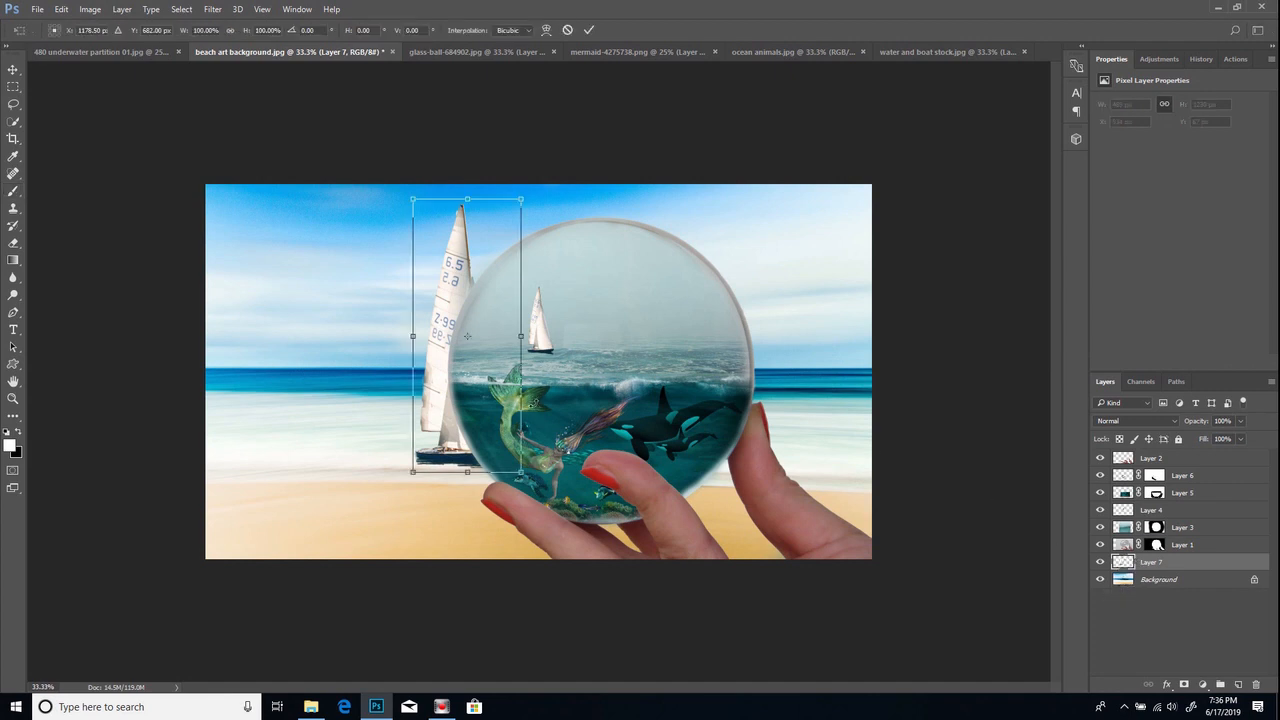
left_click_drag(521, 199, 503, 279)
left_click_drag(445, 400, 459, 321)
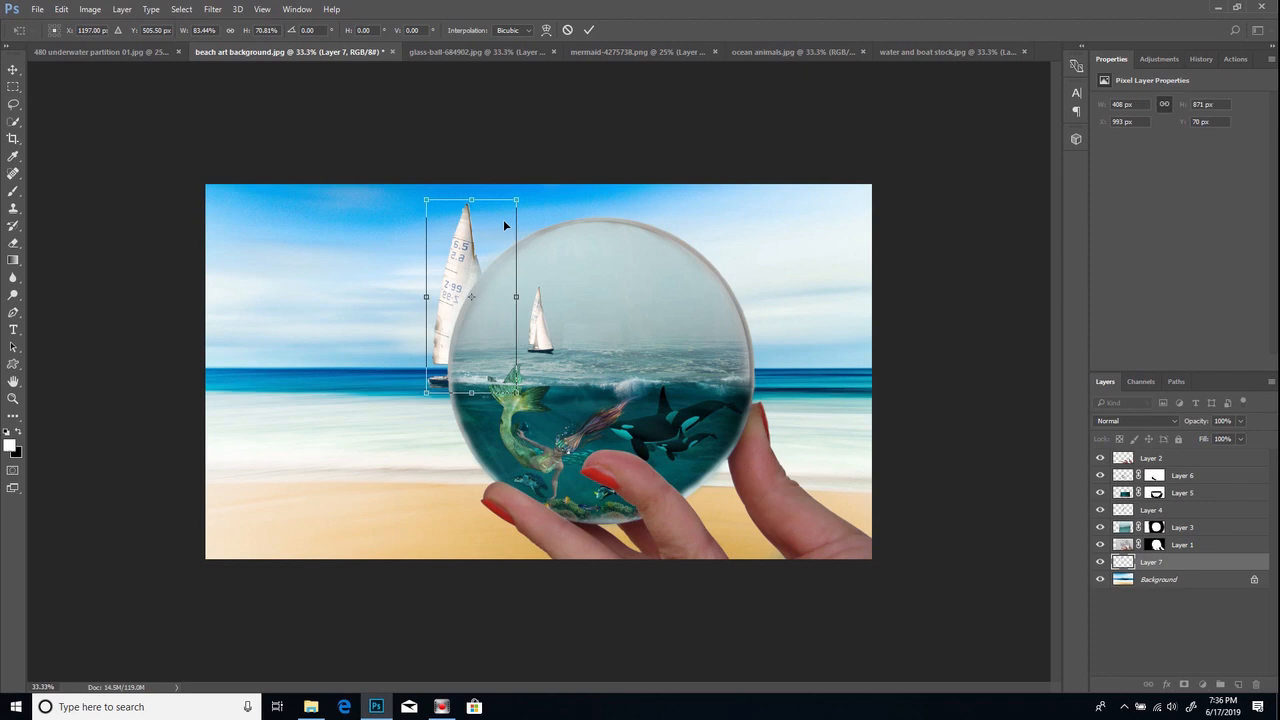
right_click(460, 298)
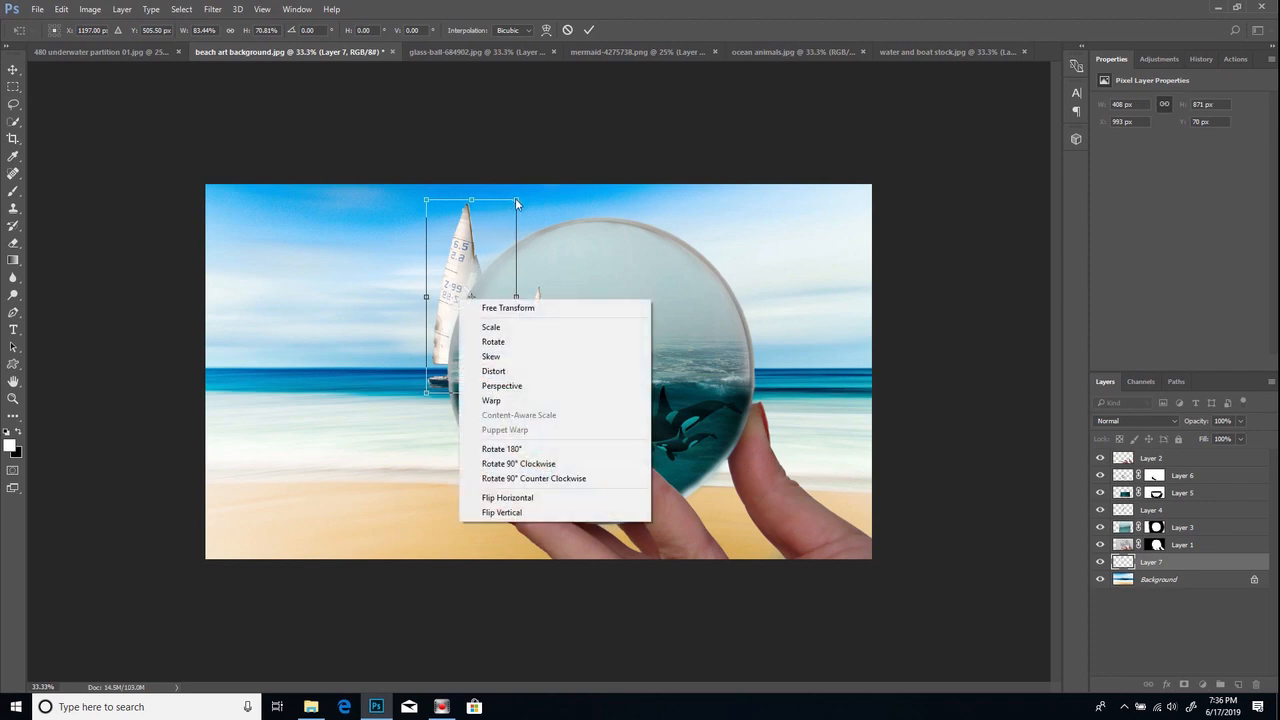
left_click(515, 197)
left_click_drag(516, 199, 521, 196)
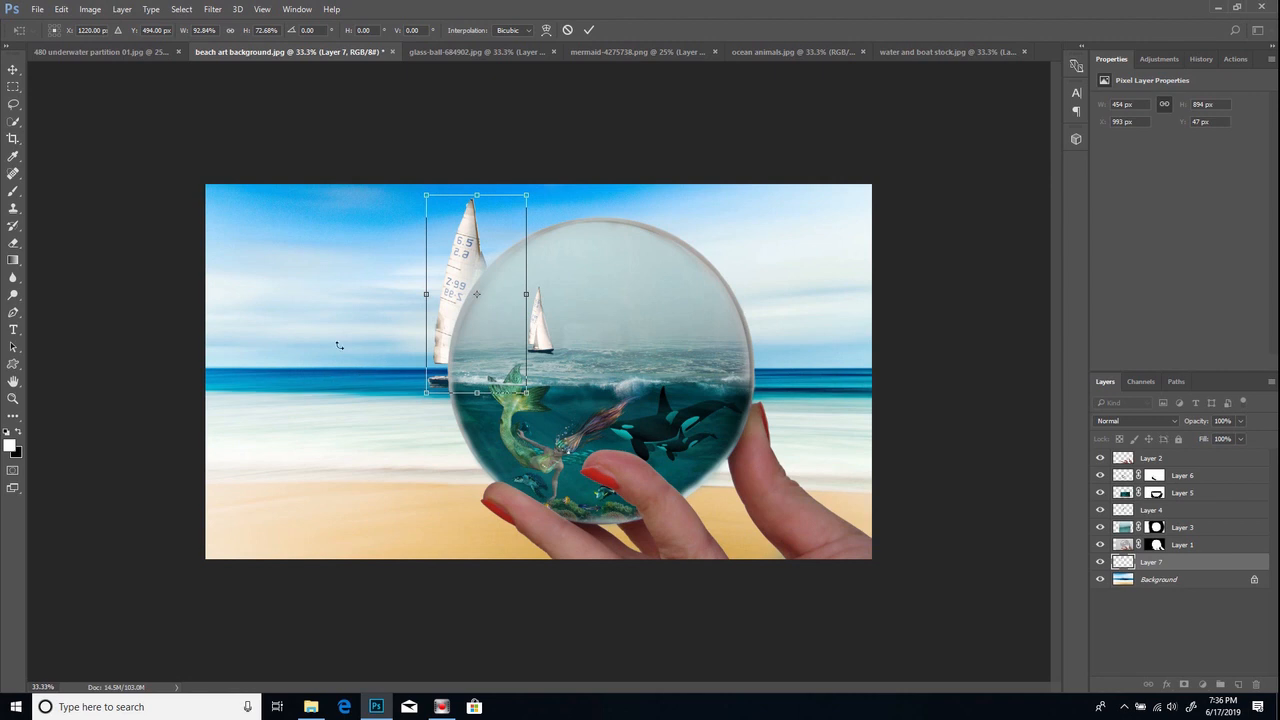
left_click(588, 29)
key("b")
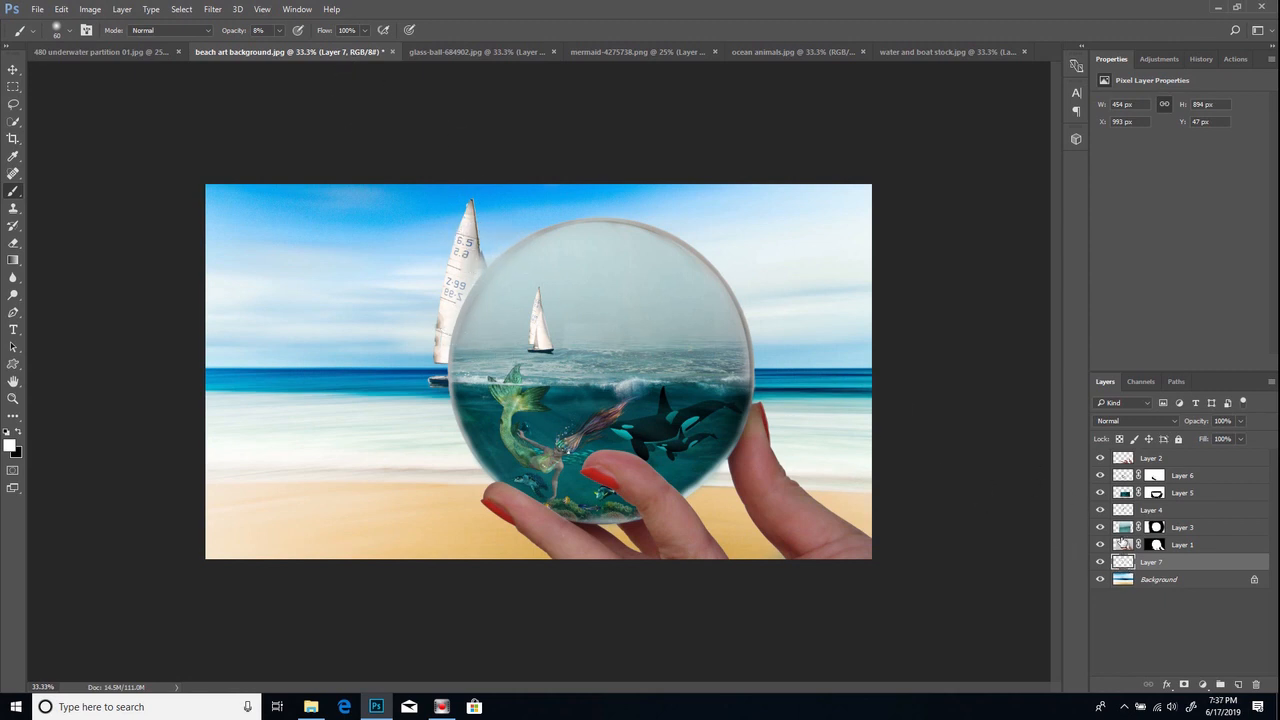
Step: Apply a Gaussian Blur with a 6.6-pixel radius to the background sailboat on Layer 7
left_click(212, 9)
mouse_move(218, 169)
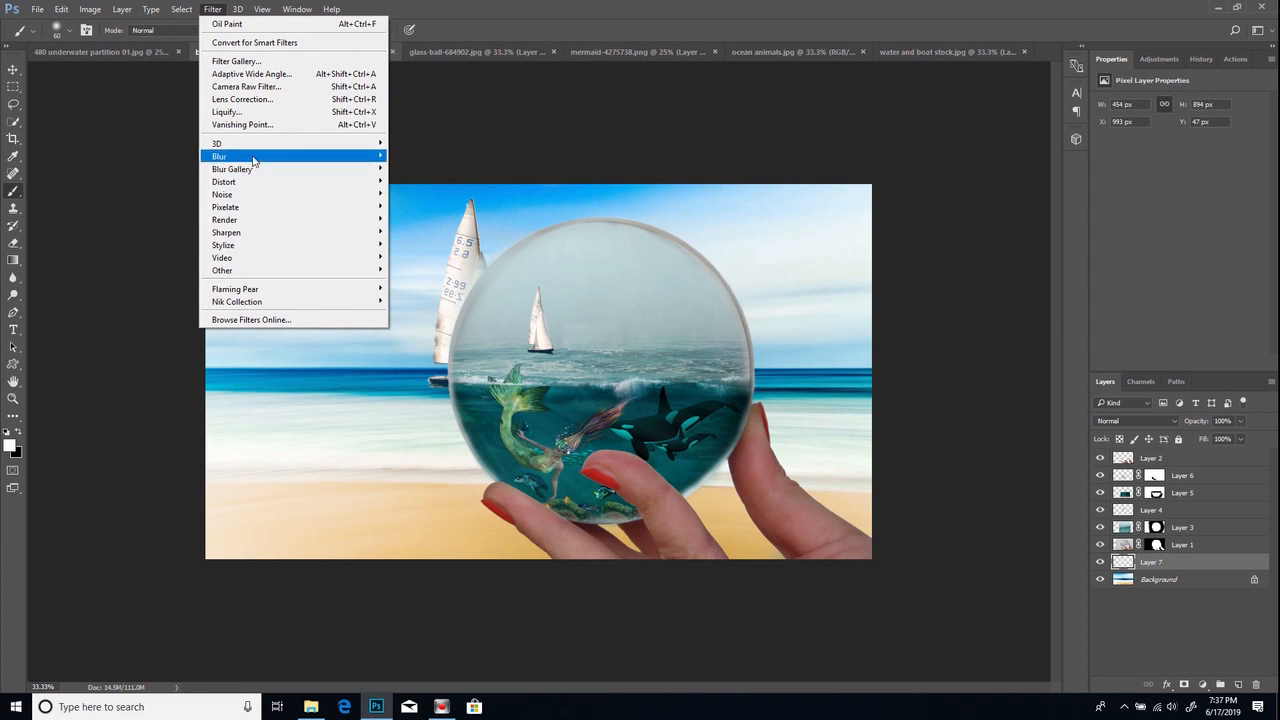
left_click(166, 207)
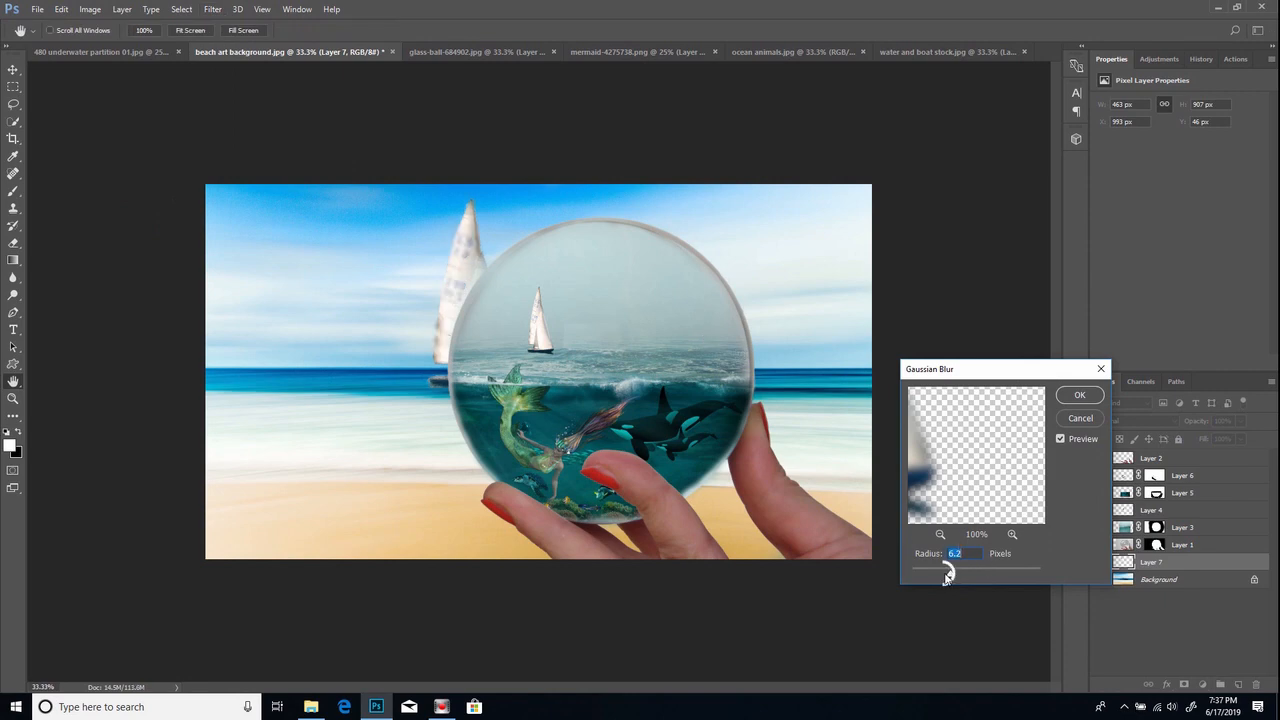
left_click_drag(948, 577, 946, 577)
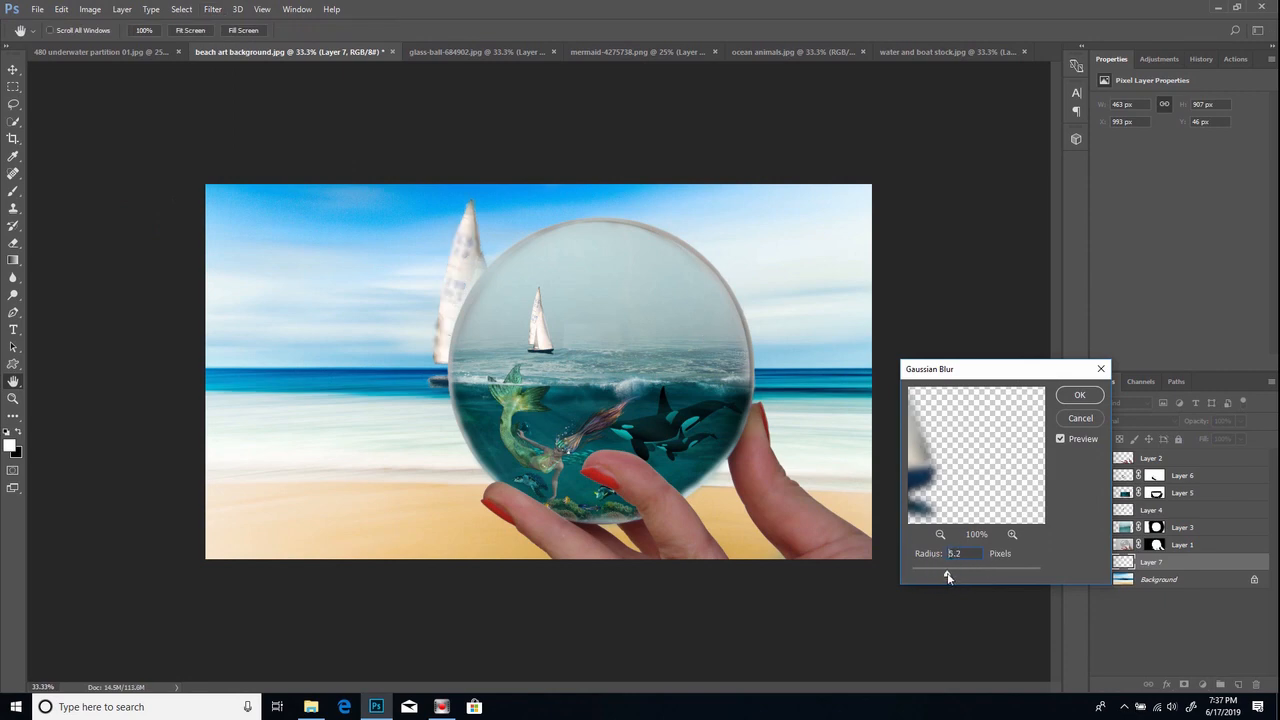
left_click_drag(950, 573, 952, 573)
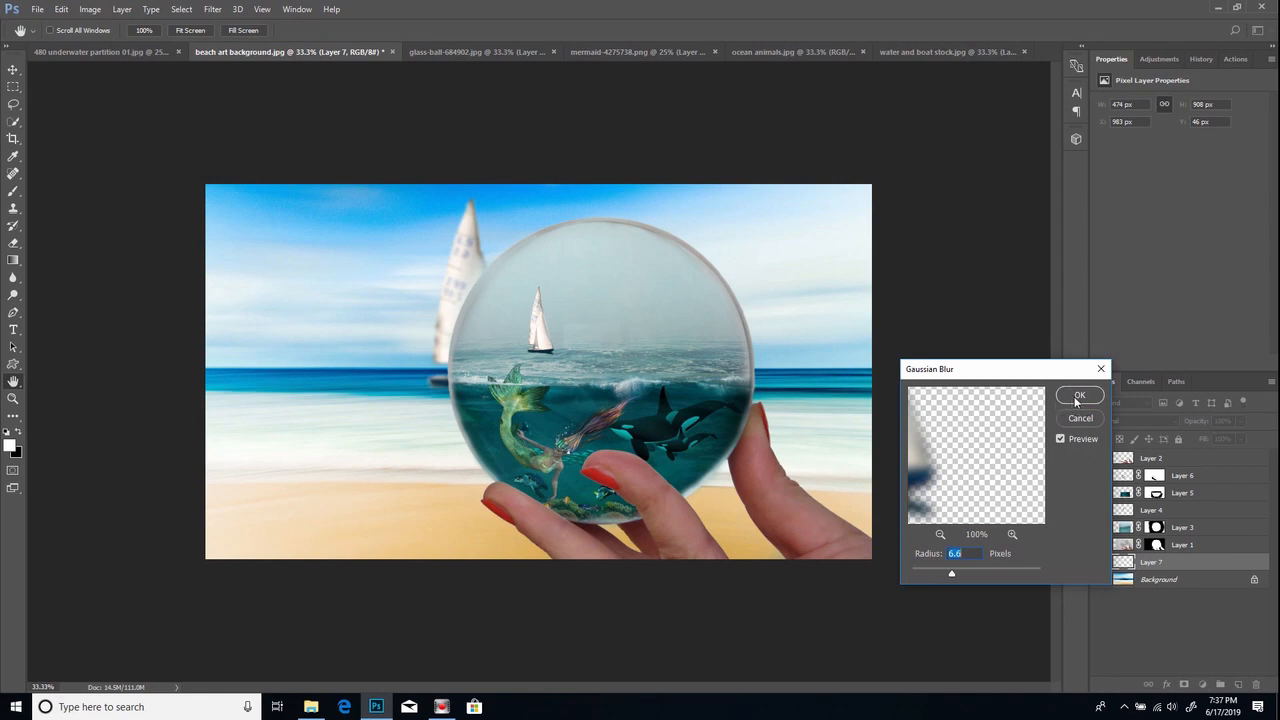
left_click(1079, 397)
key("b")
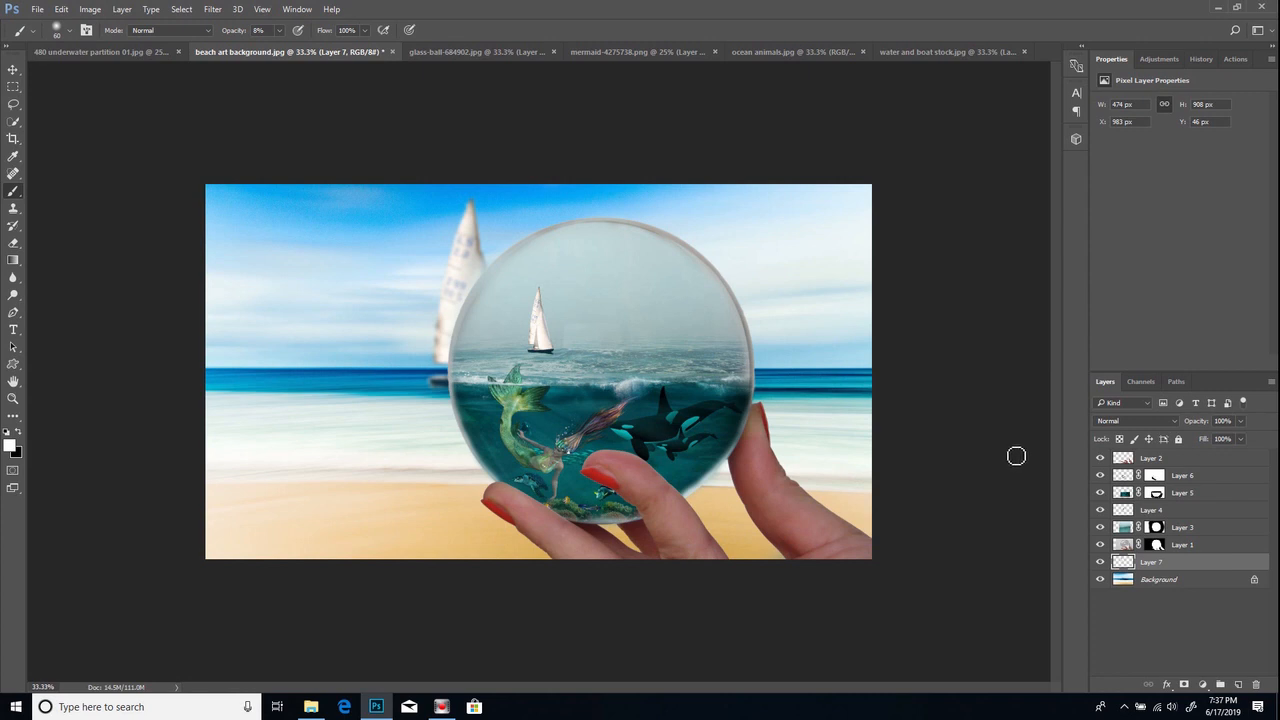
Step: Add a Color Lookup adjustment layer above Layer 2 using the Fuji ETERNA 250D Fuji 3510 3D LUT
left_click(1173, 459)
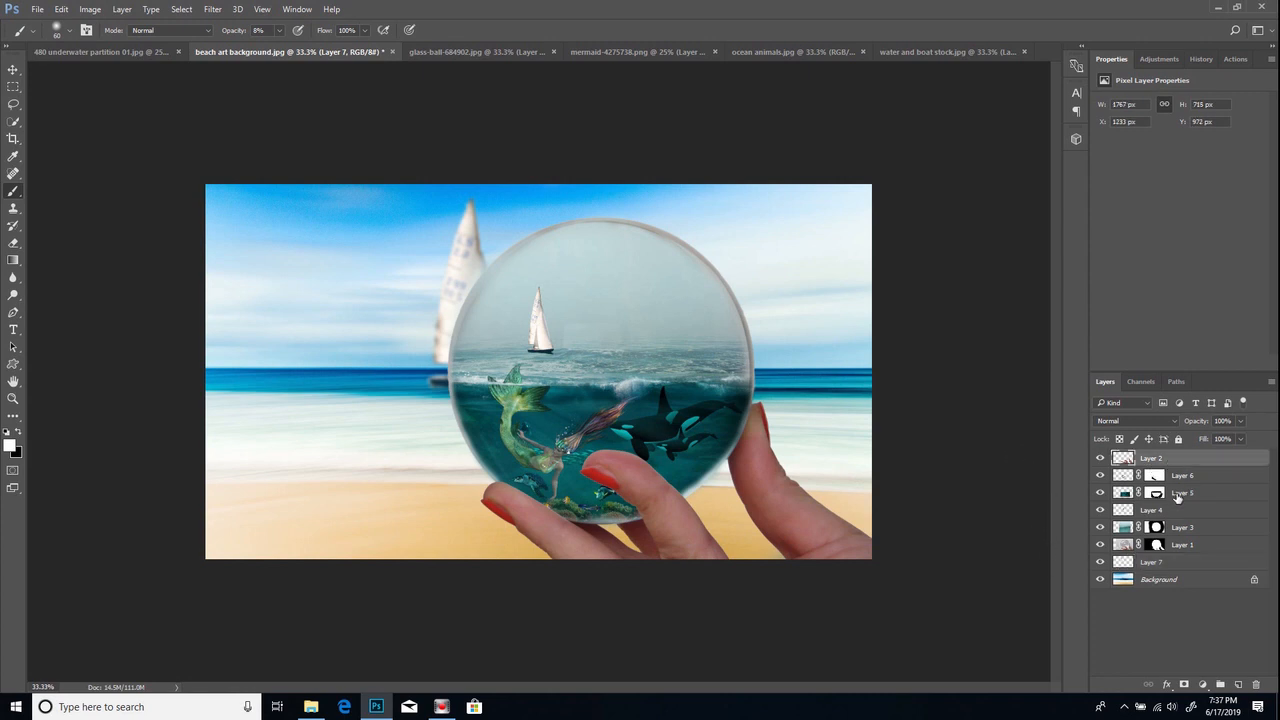
left_click(1204, 685)
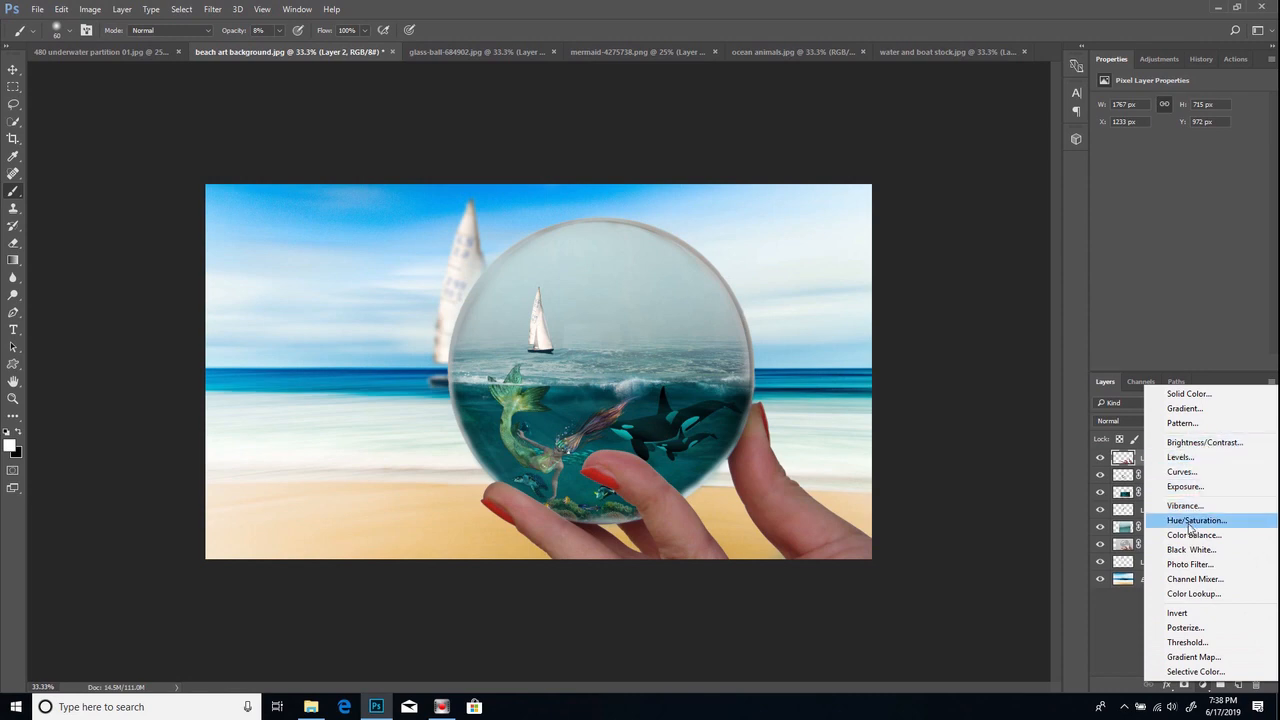
left_click(1186, 594)
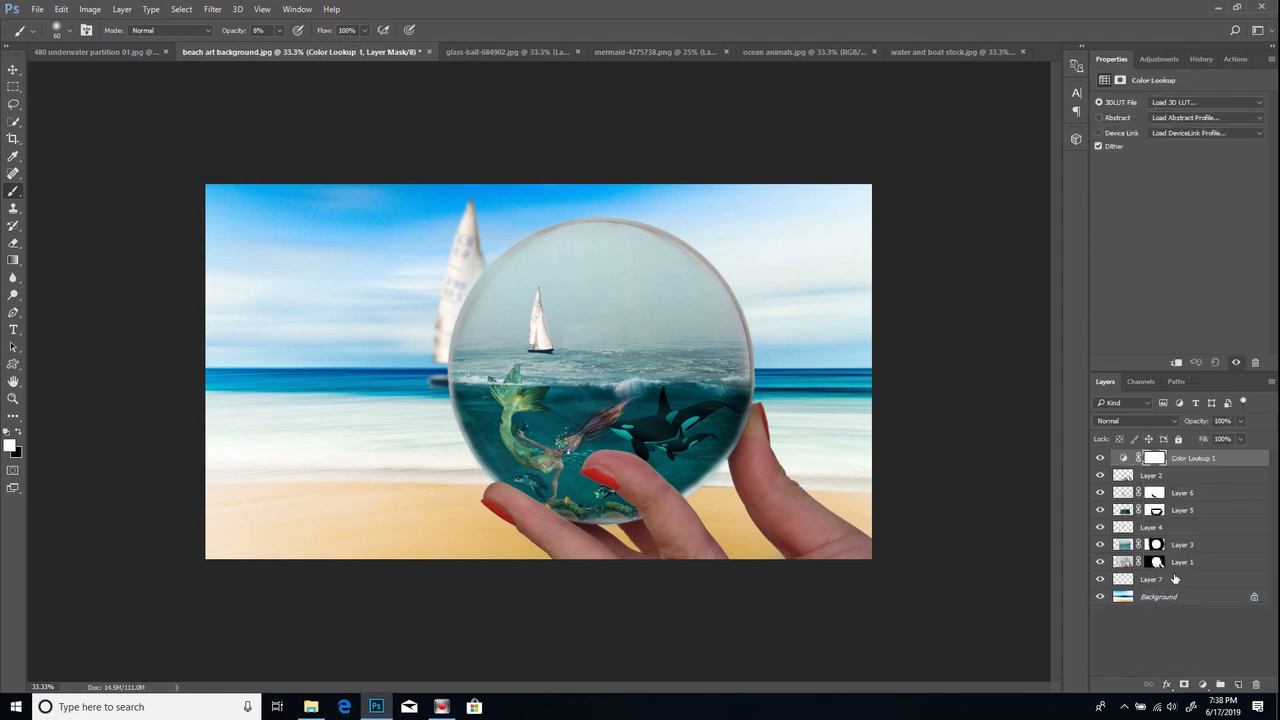
left_click(1201, 102)
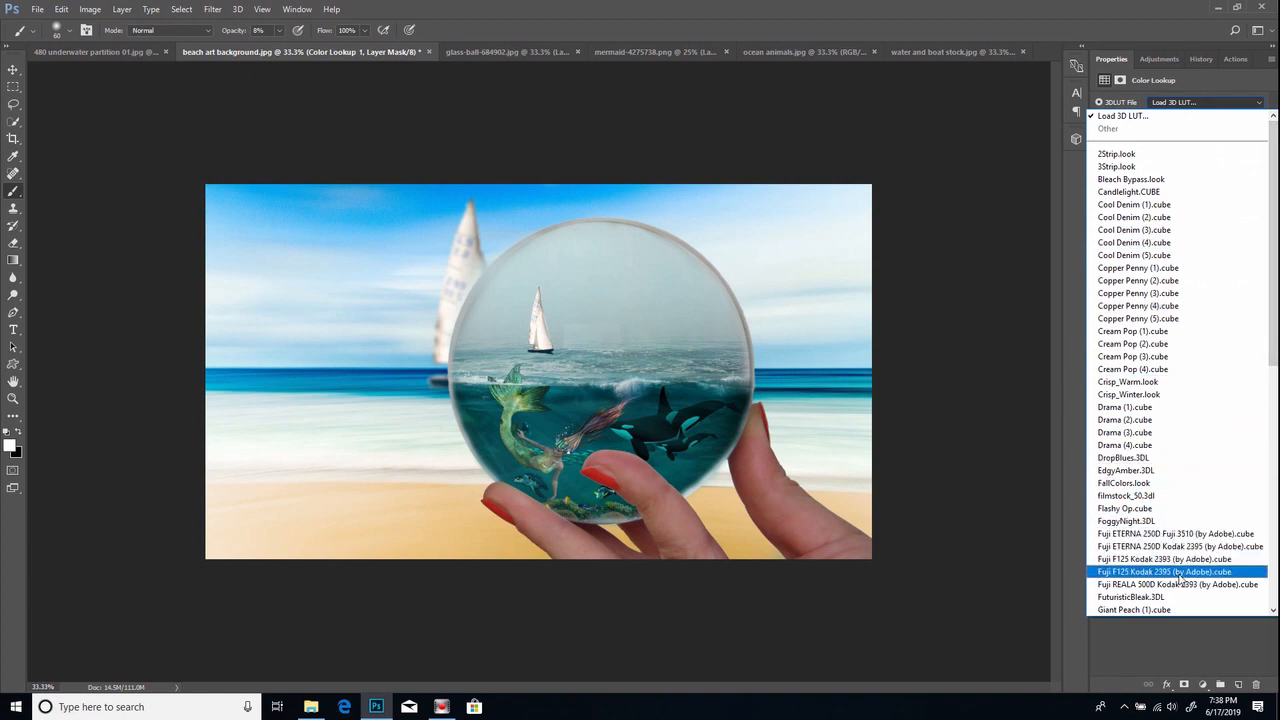
left_click(1182, 535)
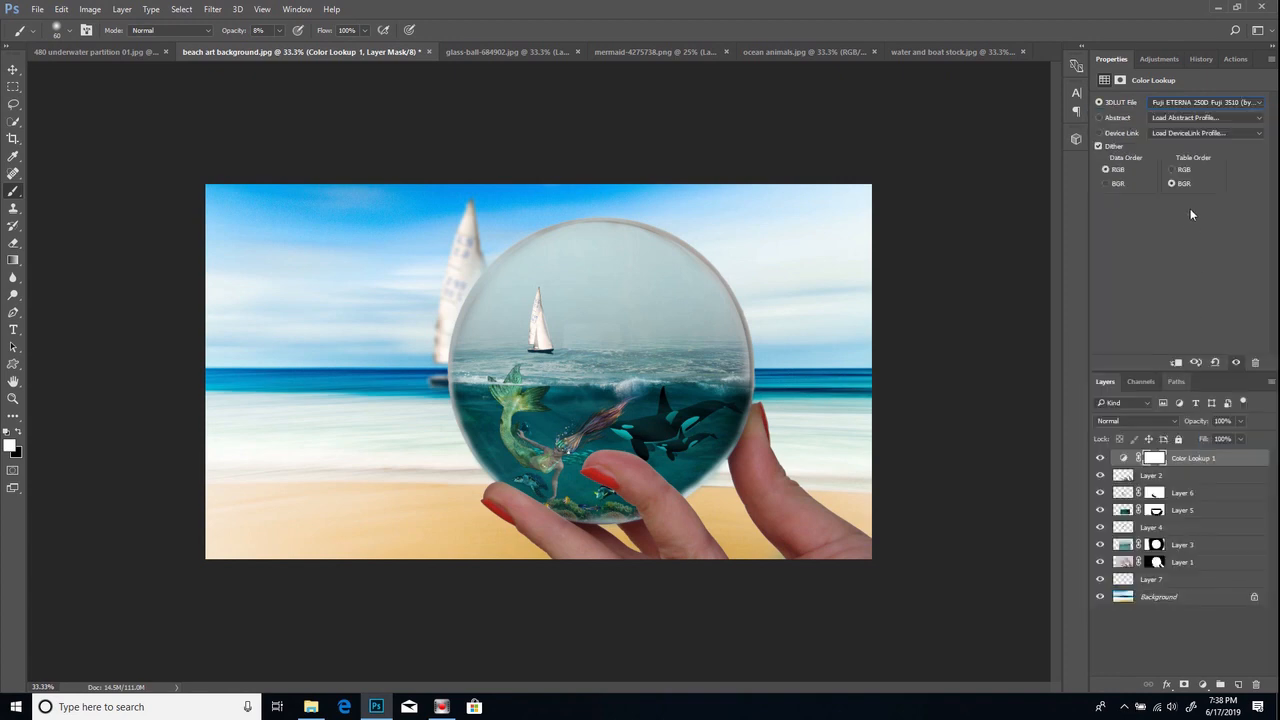
Step: Try the Fuji ETERNA 250D Kodak 2395, Fuji F125 Kodak 2395 and Fuji REALA 500D Kodak 2393 LUTs in turn
left_click(1177, 107)
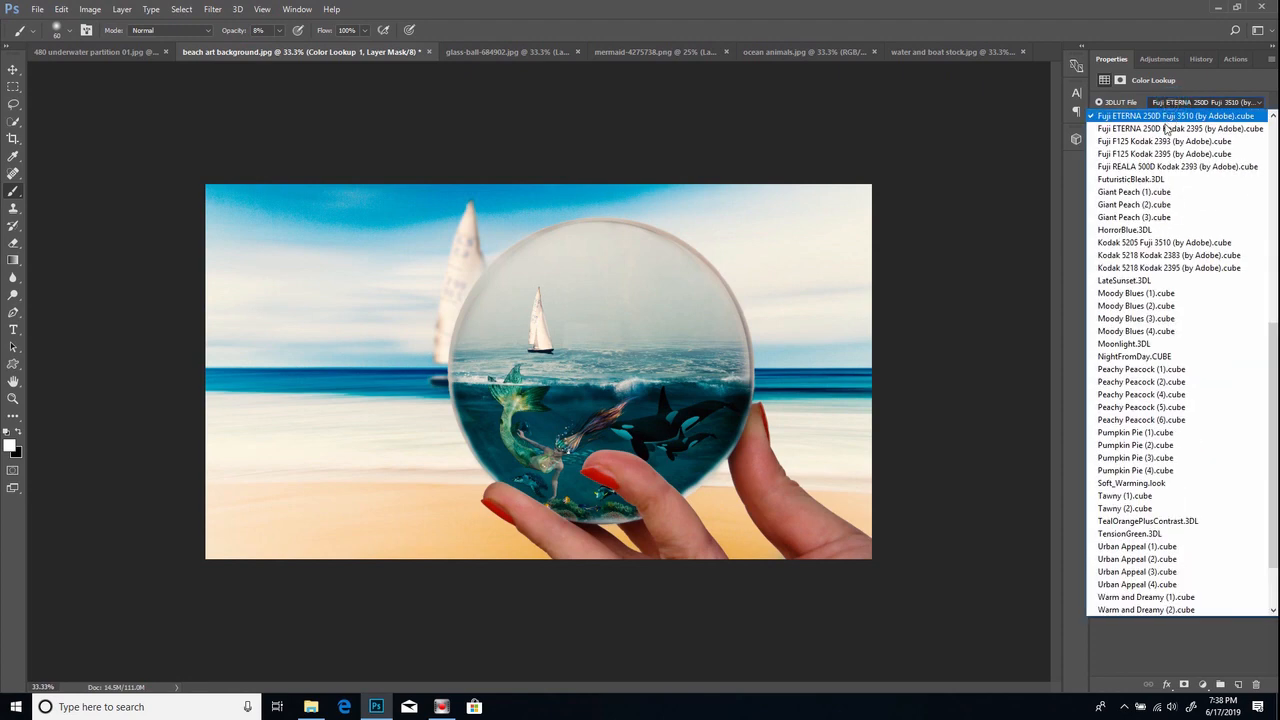
left_click(1165, 131)
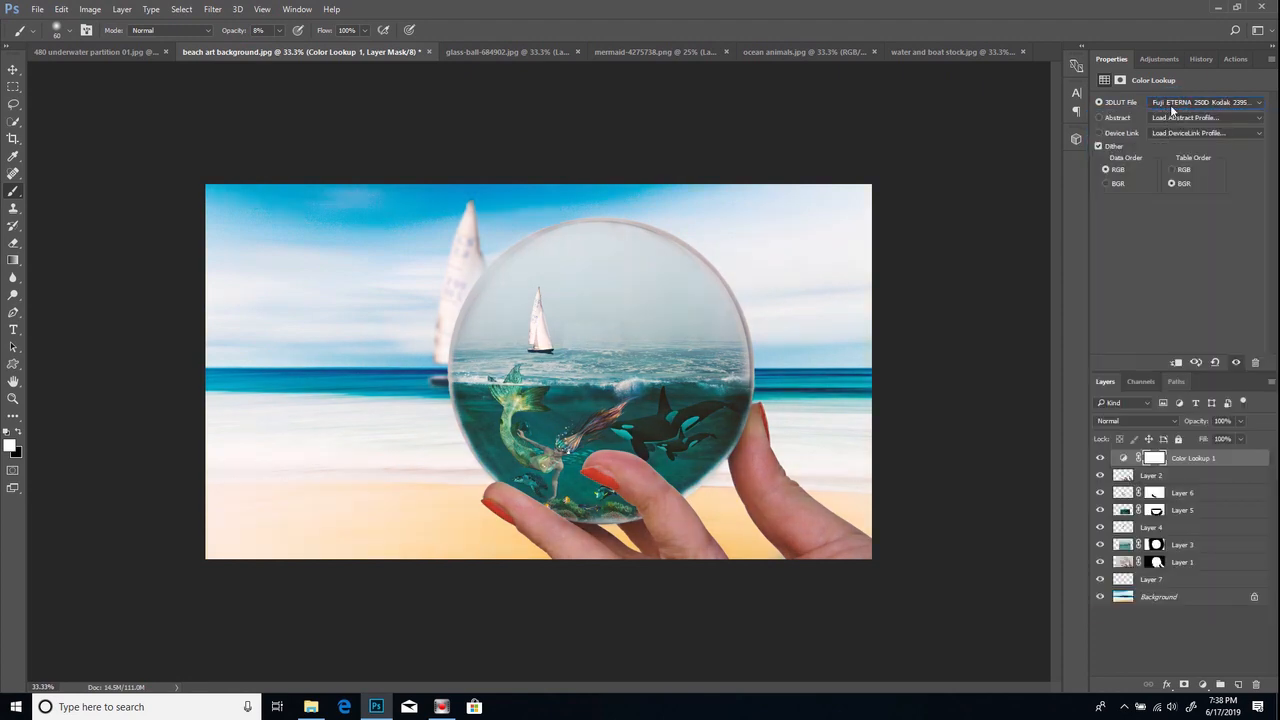
left_click(1173, 107)
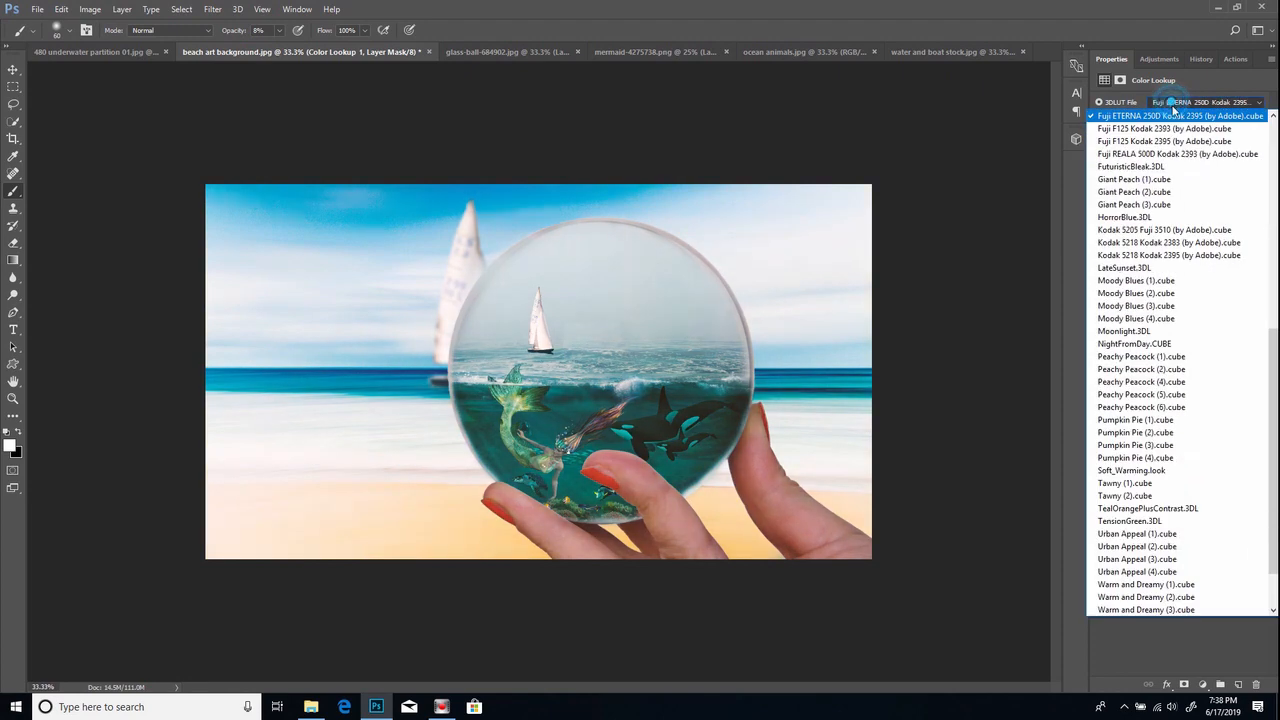
left_click(1164, 146)
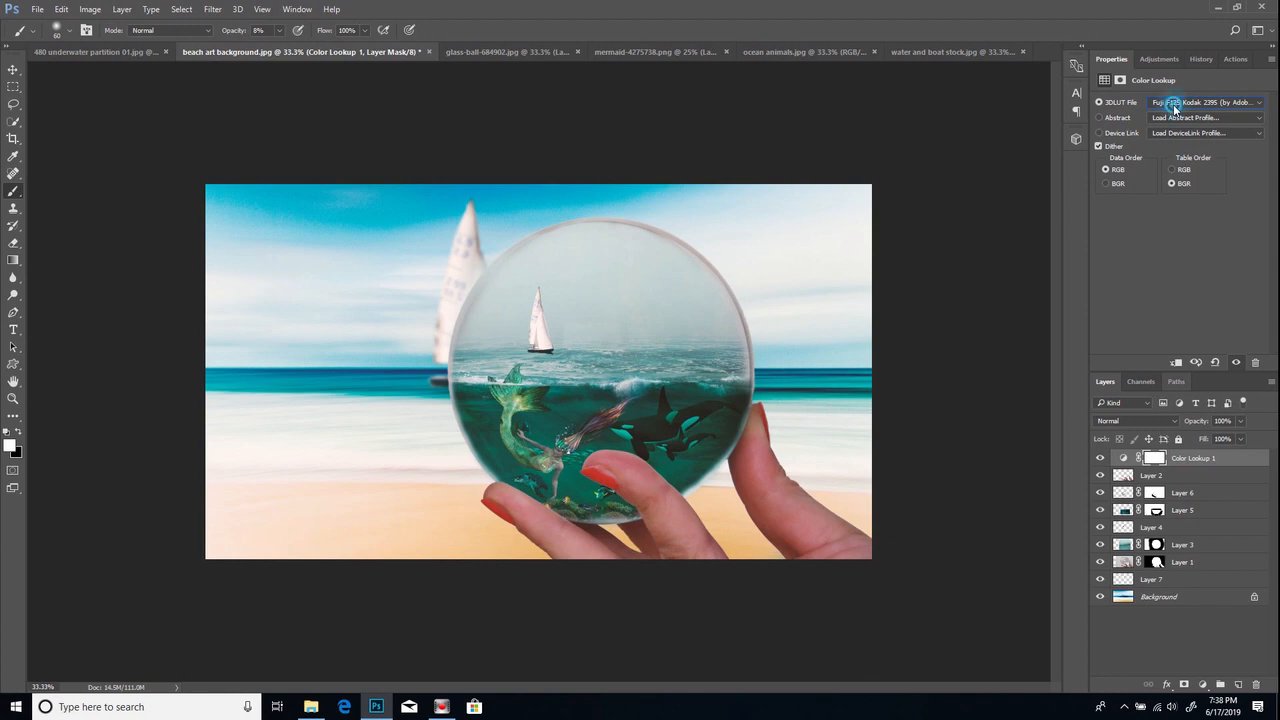
left_click(1175, 105)
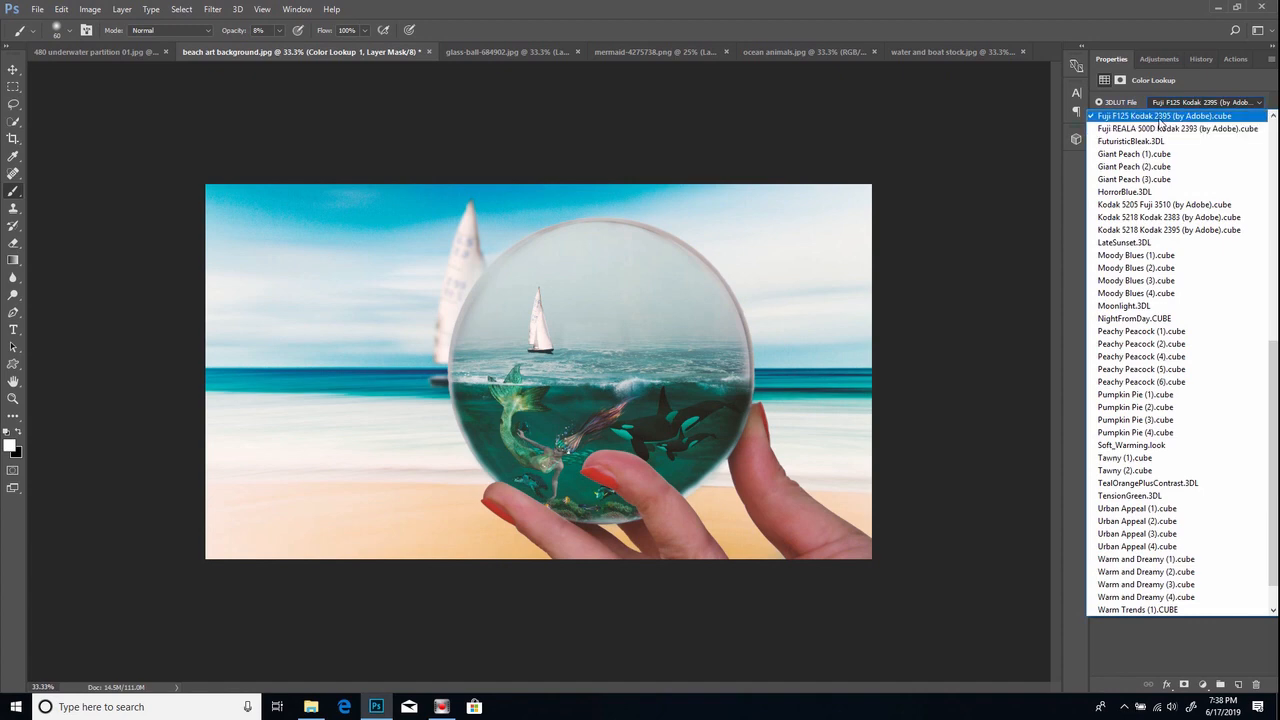
left_click(1160, 130)
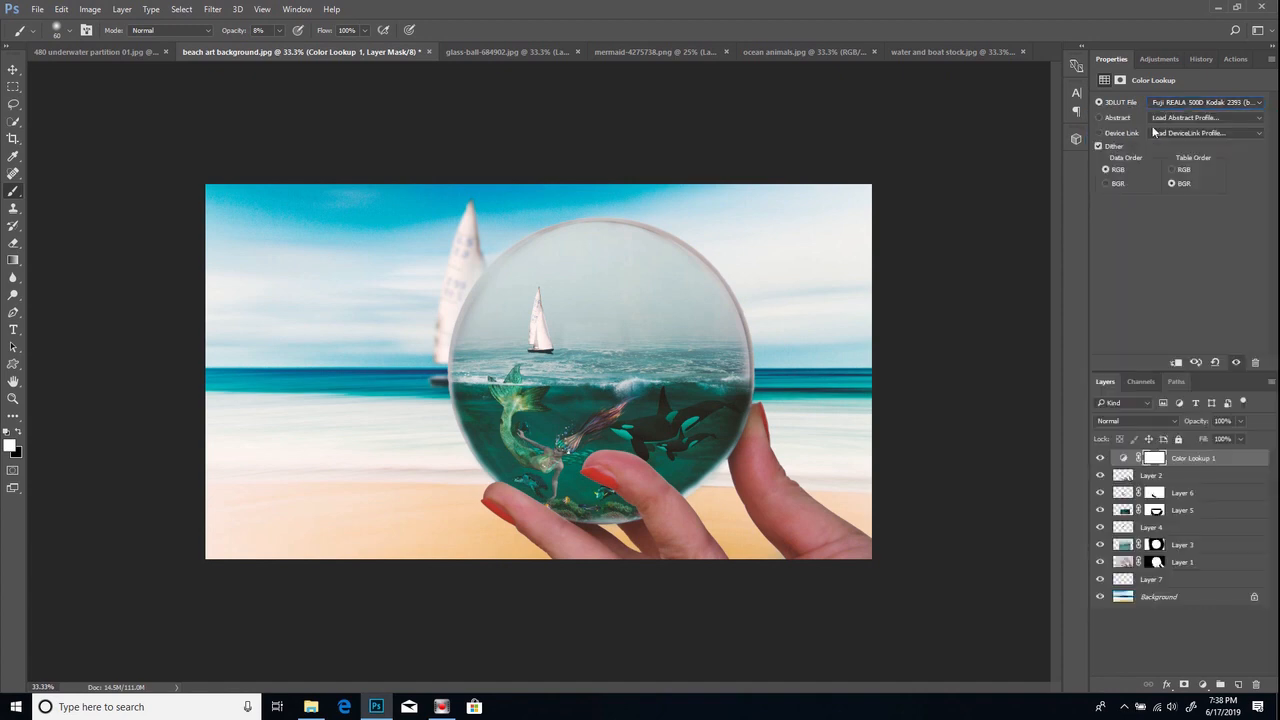
Step: Compare the Kodak 5205 Fuji 3510, Kodak 5218 Kodak 2383 and Kodak 5218 Kodak 2395 LUTs, and apply Kodak 5205 Fuji 3510
left_click(1177, 103)
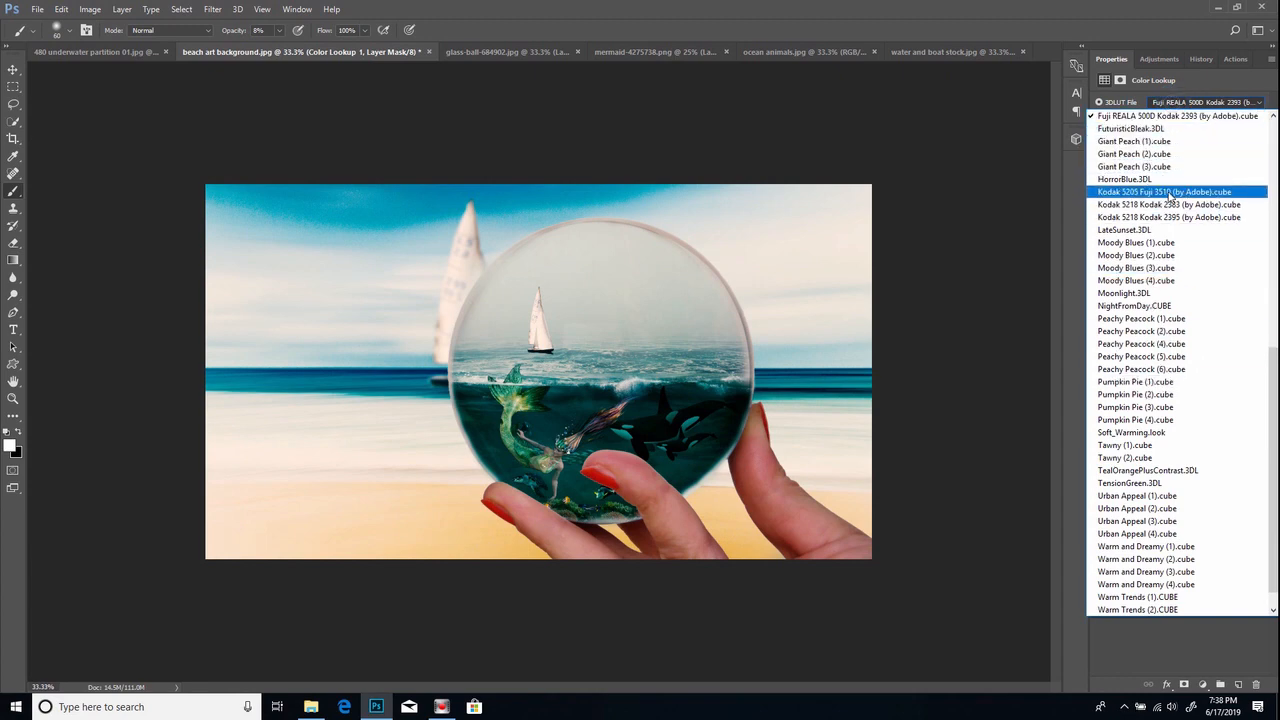
left_click(1168, 192)
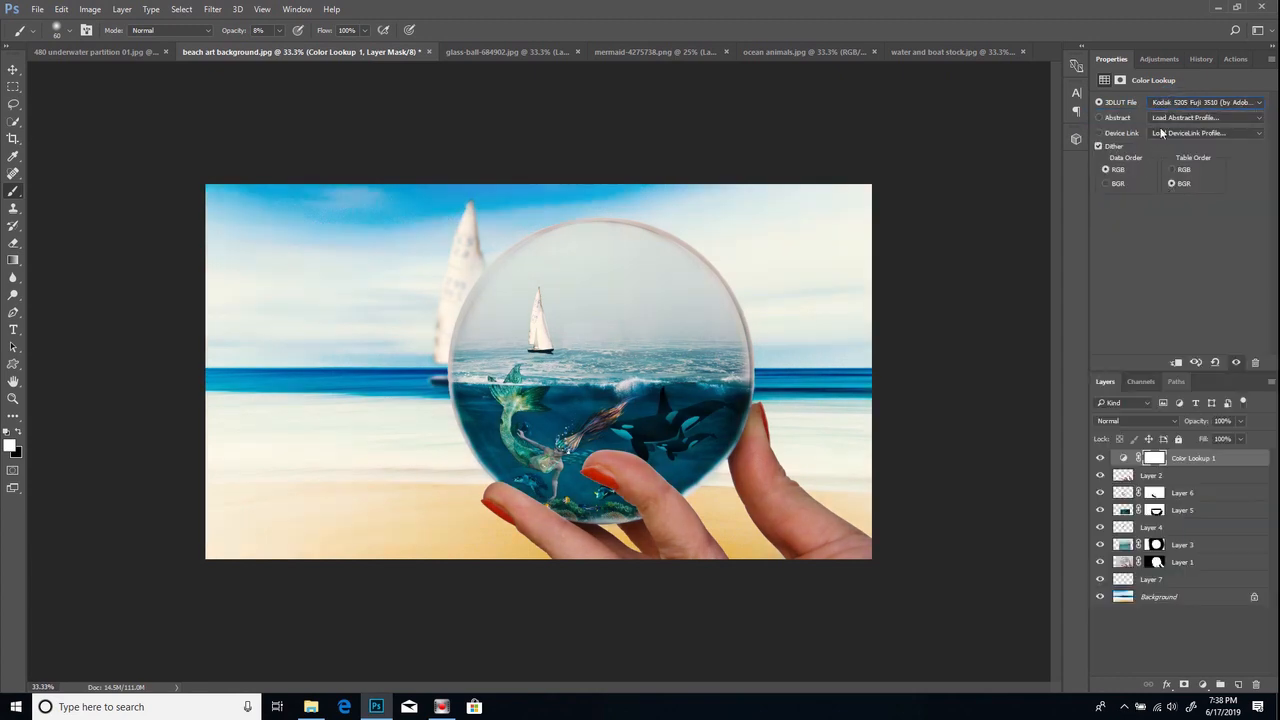
left_click(1175, 104)
left_click(1165, 180)
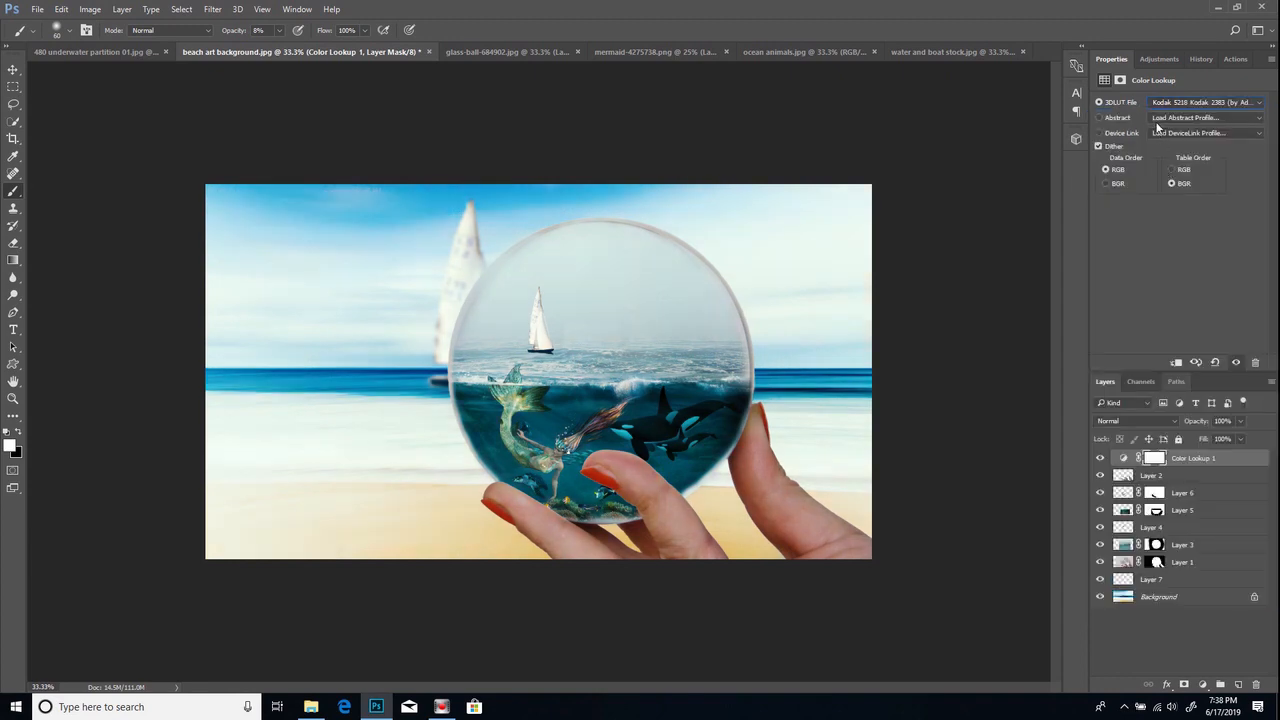
left_click(1170, 104)
left_click(1171, 191)
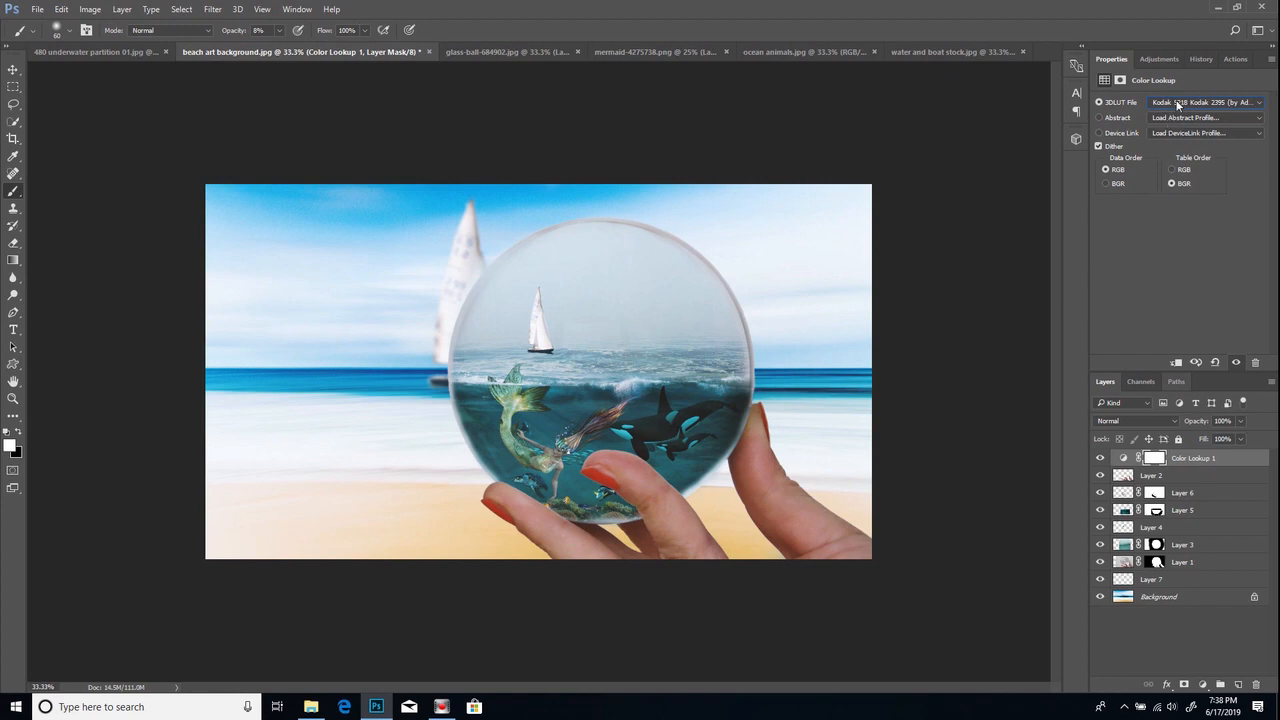
left_click(1177, 104)
left_click(1161, 167)
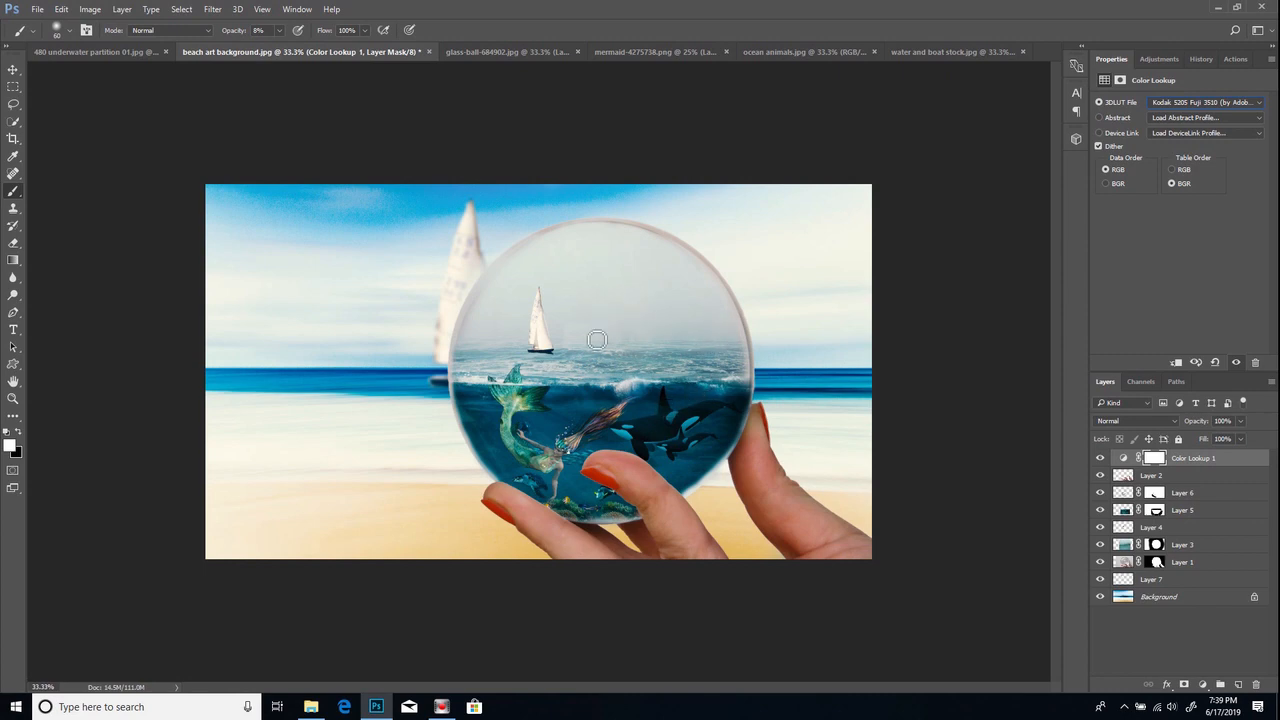
Step: Add an empty layer above the Color Lookup adjustment and set up a soft white brush at 100% opacity
left_click(1238, 685)
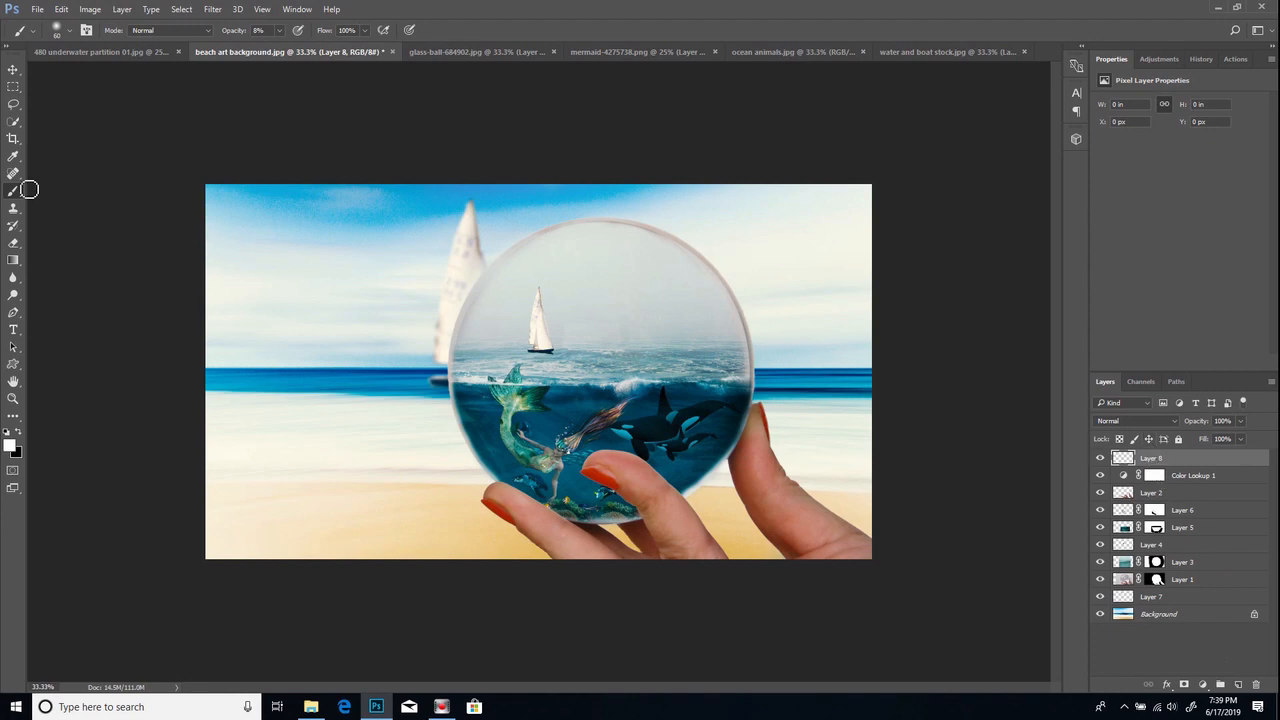
left_click(278, 31)
left_click(337, 44)
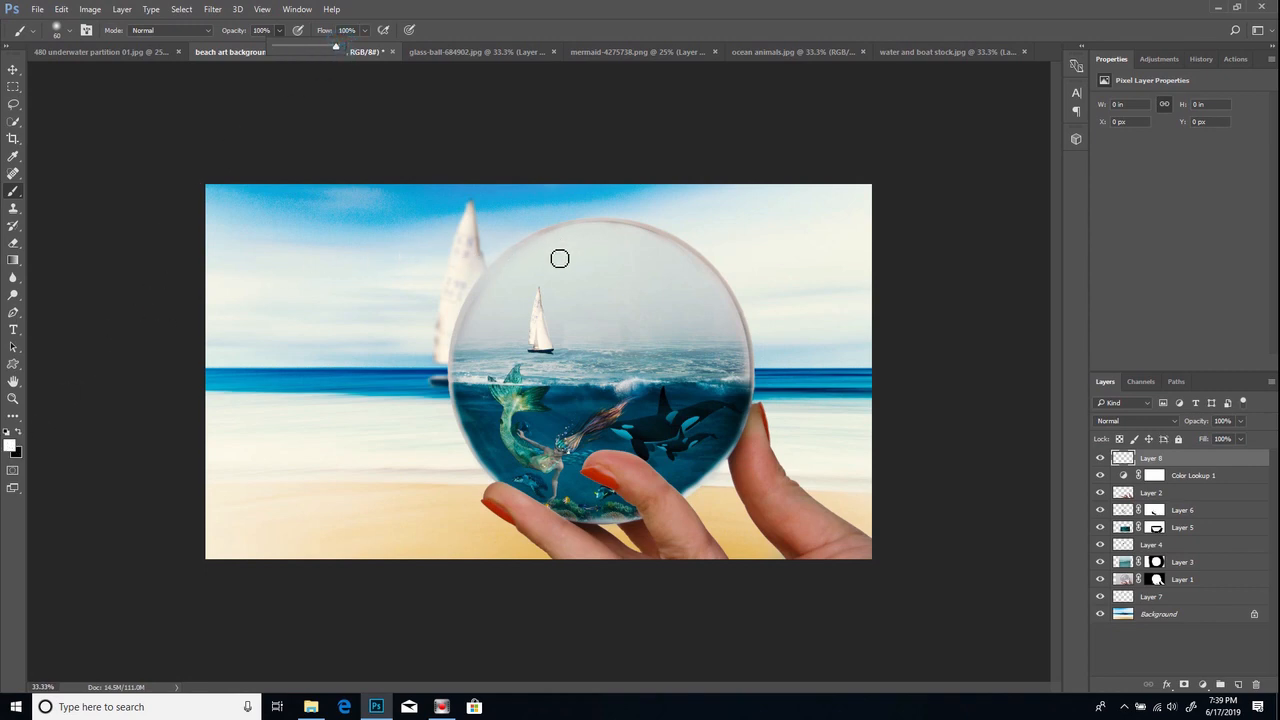
left_click(66, 31)
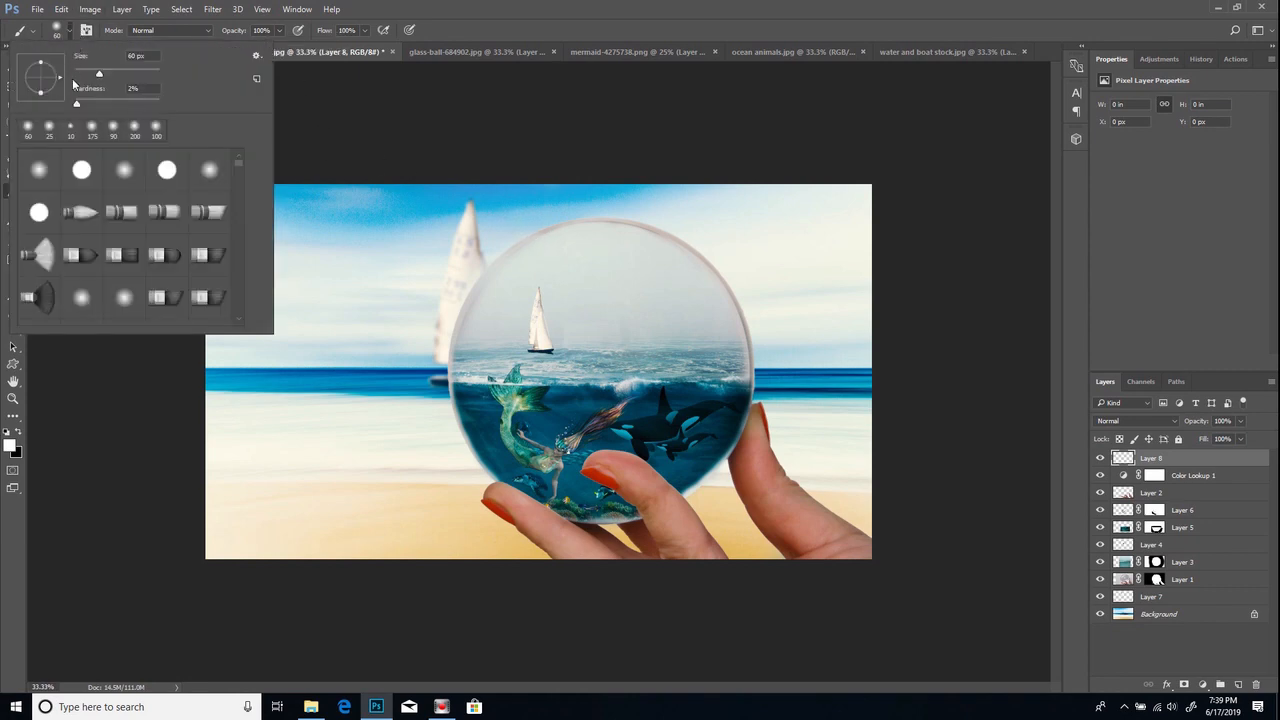
left_click_drag(73, 108, 71, 108)
left_click(126, 360)
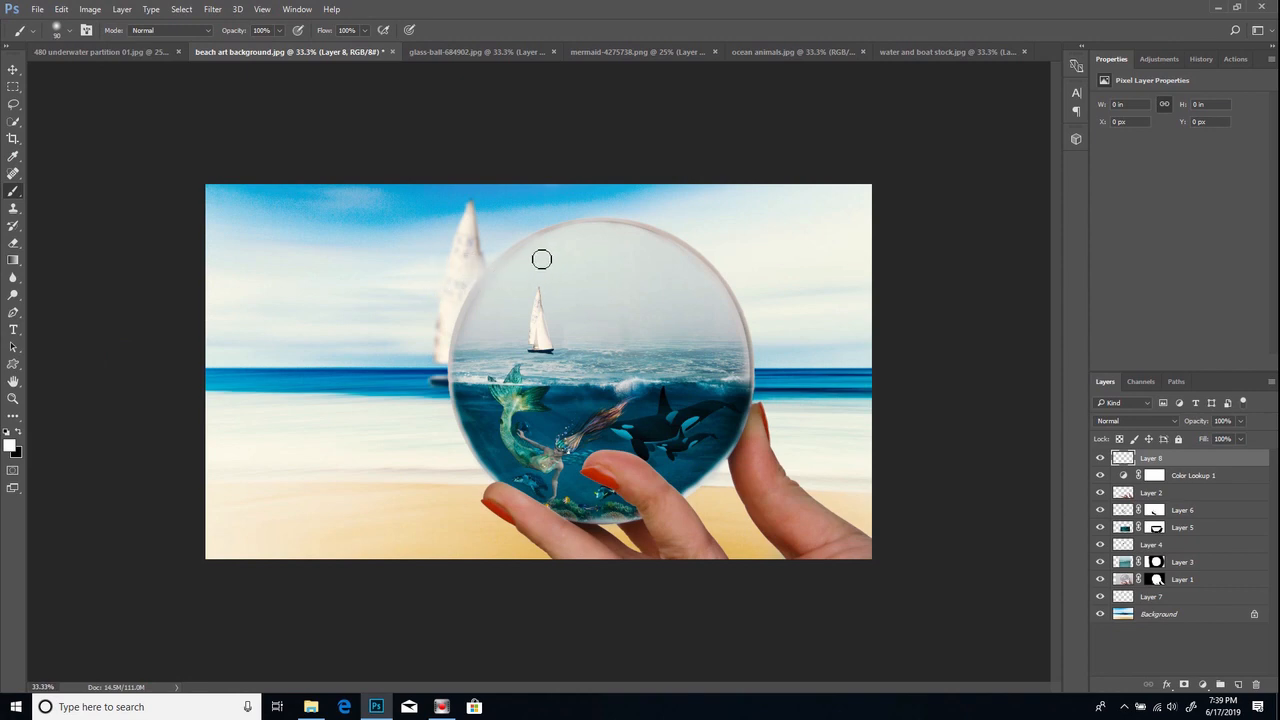
Step: Paint a soft curved white highlight along the glass ball's upper-left edge, using a smaller brush for its ends
left_click(540, 256)
left_click_drag(540, 256, 506, 277)
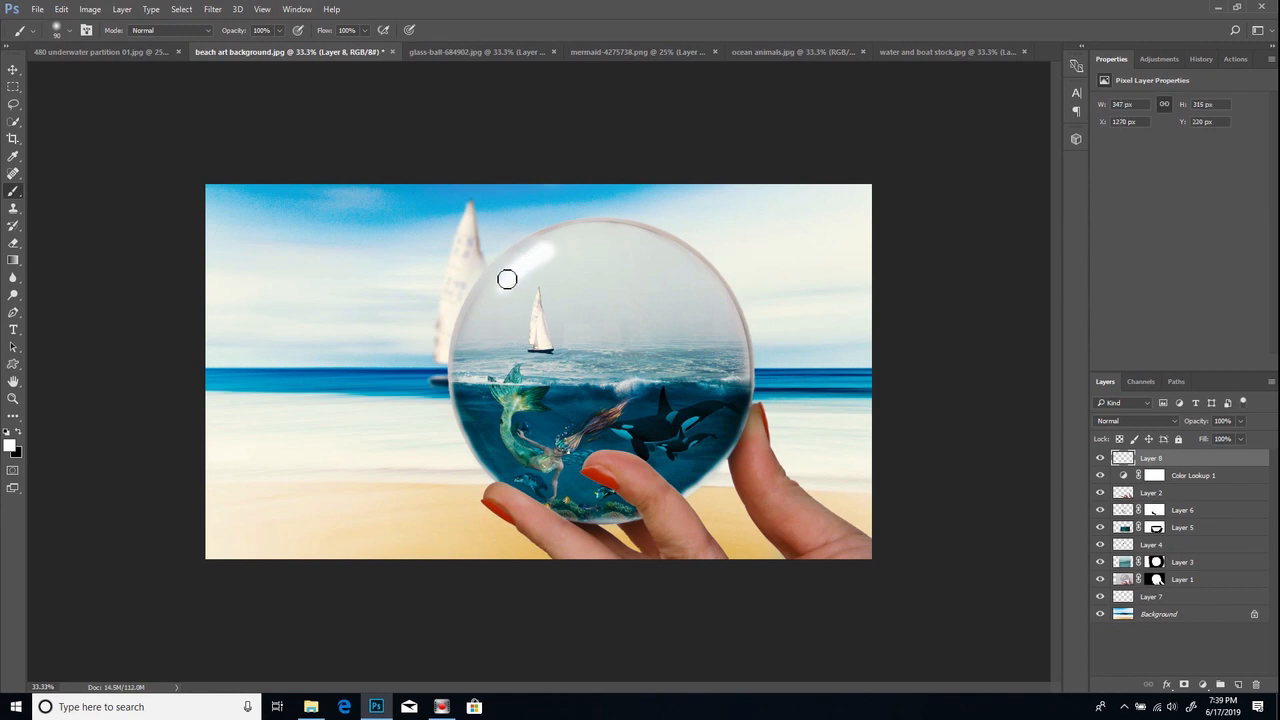
left_click(505, 296)
left_click(503, 293)
key("[")
left_click_drag(500, 300, 514, 281)
key("bracketleft")
left_click(554, 251)
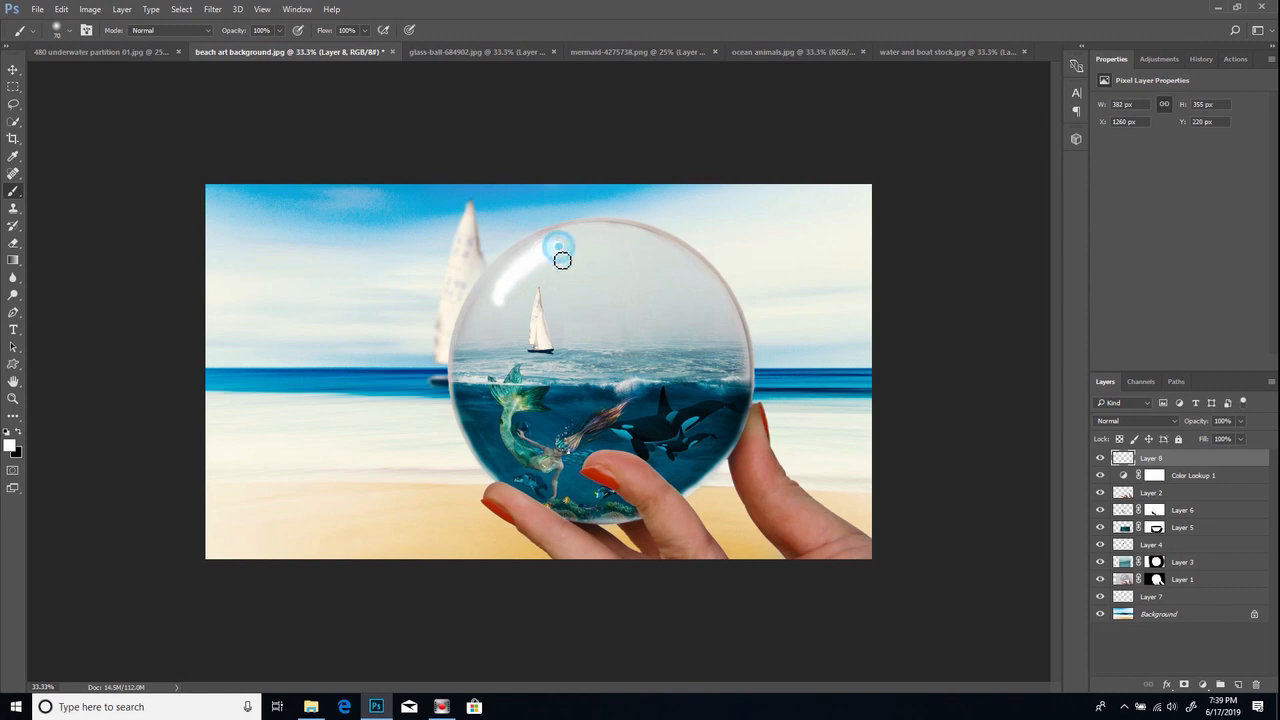
Step: Undo the last highlight dab and repaint the curved streak, thickening it from its lower end to its upper end
key("ctrl+z")
key("bracketright")
left_click(493, 302)
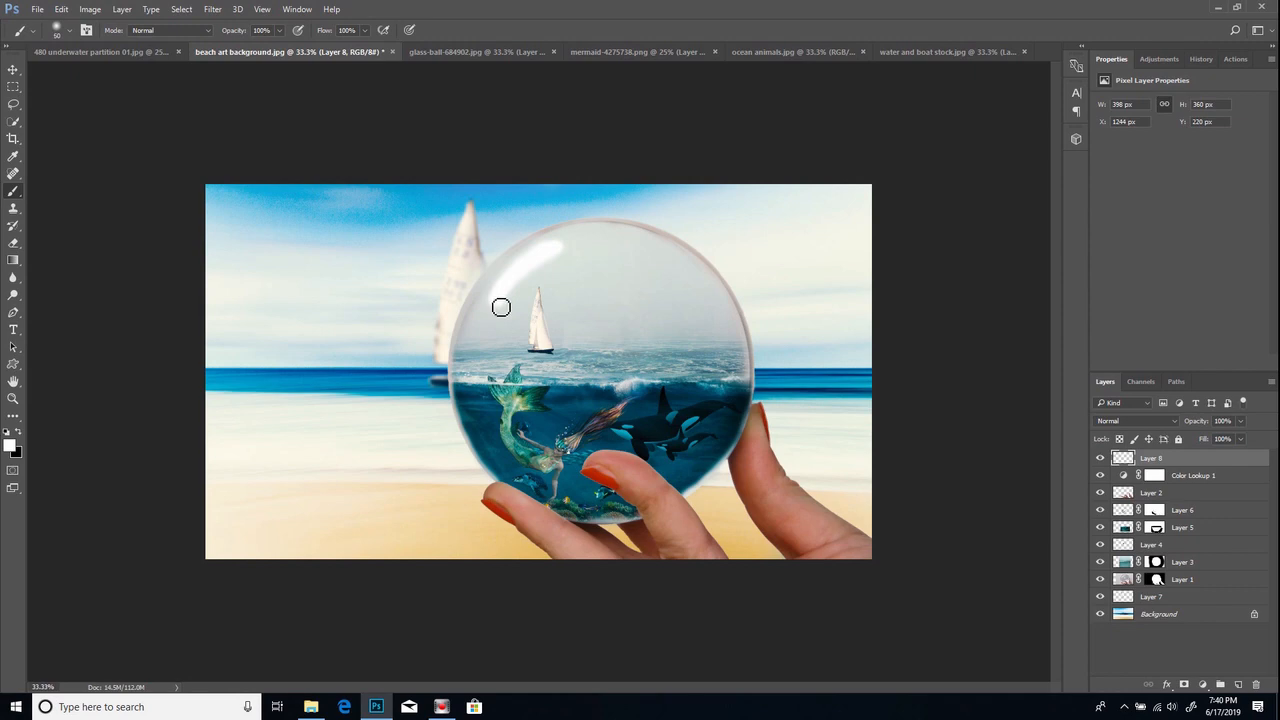
left_click_drag(501, 307, 562, 251)
left_click_drag(500, 296, 509, 294)
Step: Reduce the highlight layer's opacity and extend both tips of the streak with a smaller brush
left_click(1240, 423)
left_click_drag(1241, 440, 1236, 442)
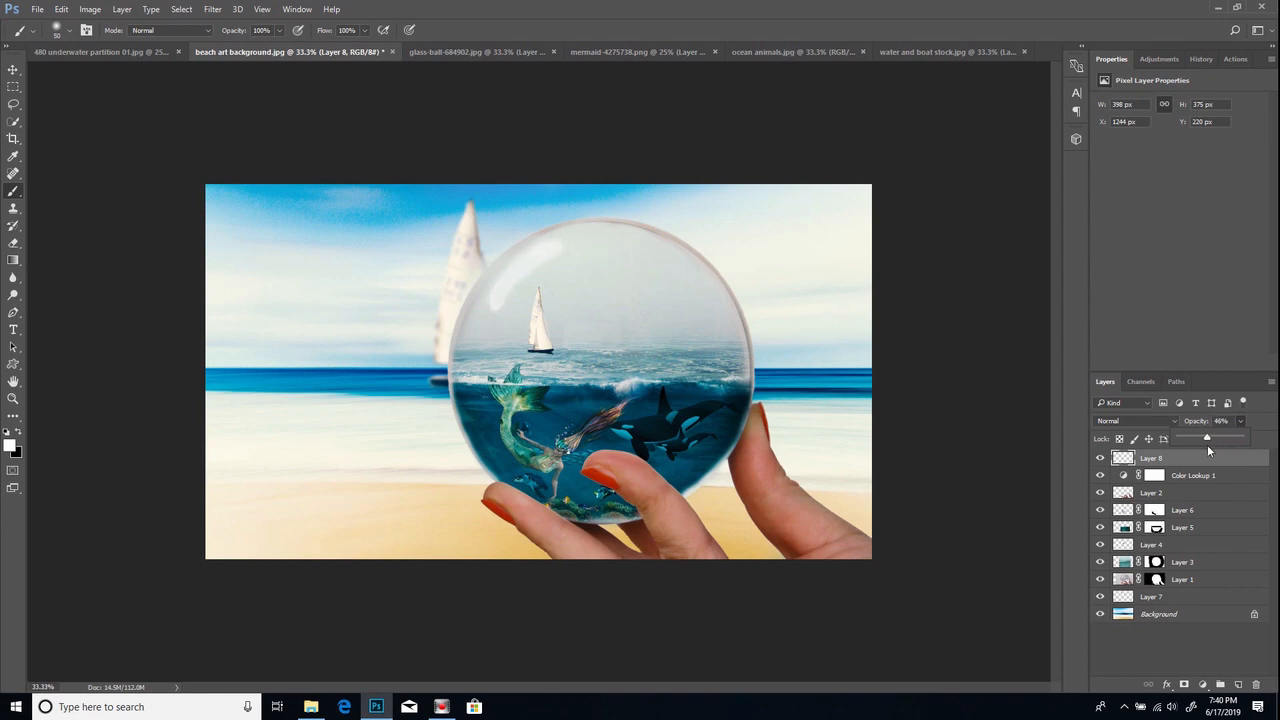
left_click_drag(1216, 448, 1214, 446)
left_click(502, 331)
key("bracketleft")
left_click_drag(498, 324, 514, 294)
left_click(564, 252)
left_click(567, 250)
Step: Readjust the opacity of the highlight layer, Layer 8
left_click(1240, 426)
left_click_drag(1241, 439, 1246, 447)
left_click_drag(1245, 447, 1246, 450)
left_click(1191, 459)
Step: Add an empty layer above the highlight layer and set up the Clone Stamp tool with a larger brush
left_click(1237, 684)
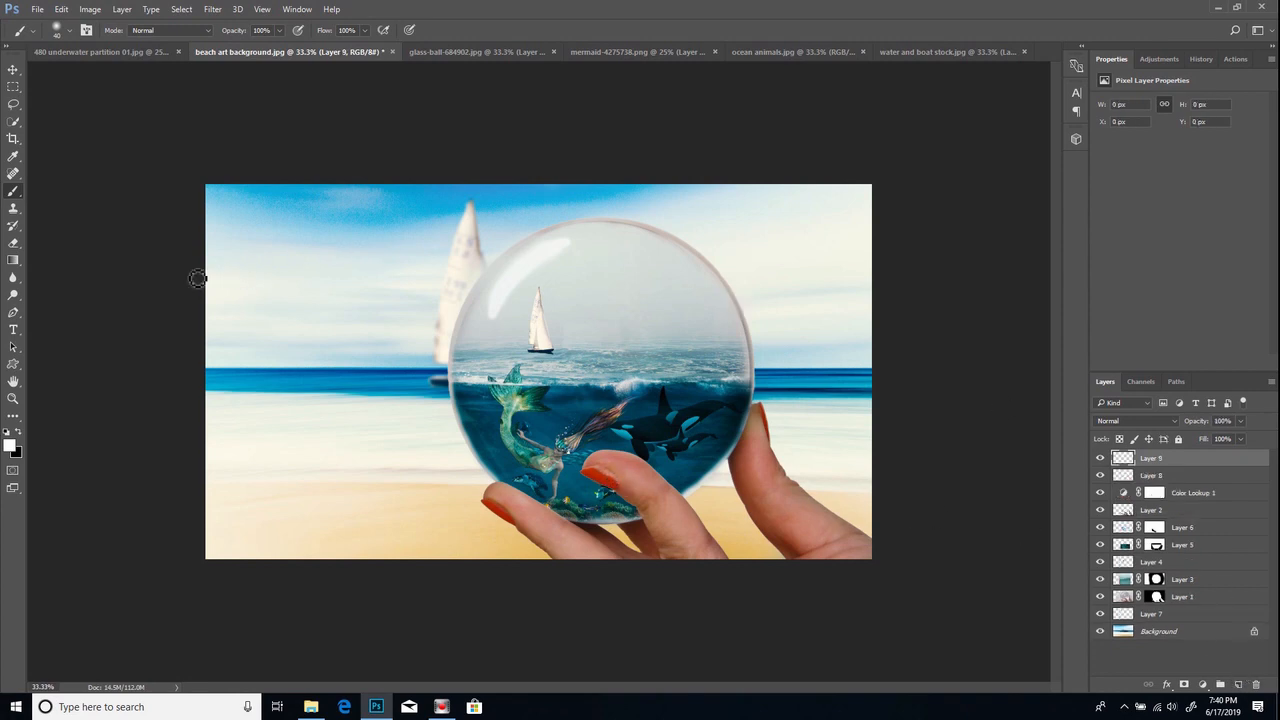
left_click(14, 210)
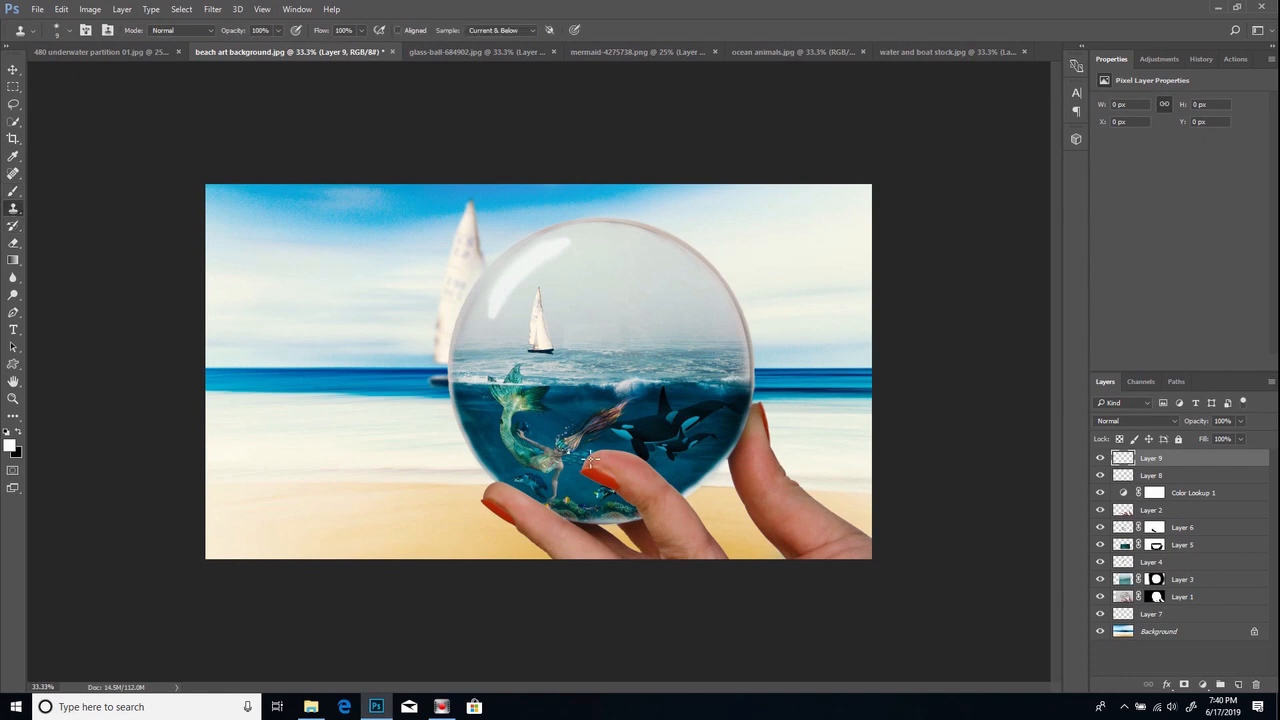
key("]")
key("]")
key("]")
key("]")
key("]")
key("]")
key("]")
key("ctrl+plus")
key("ctrl+plus")
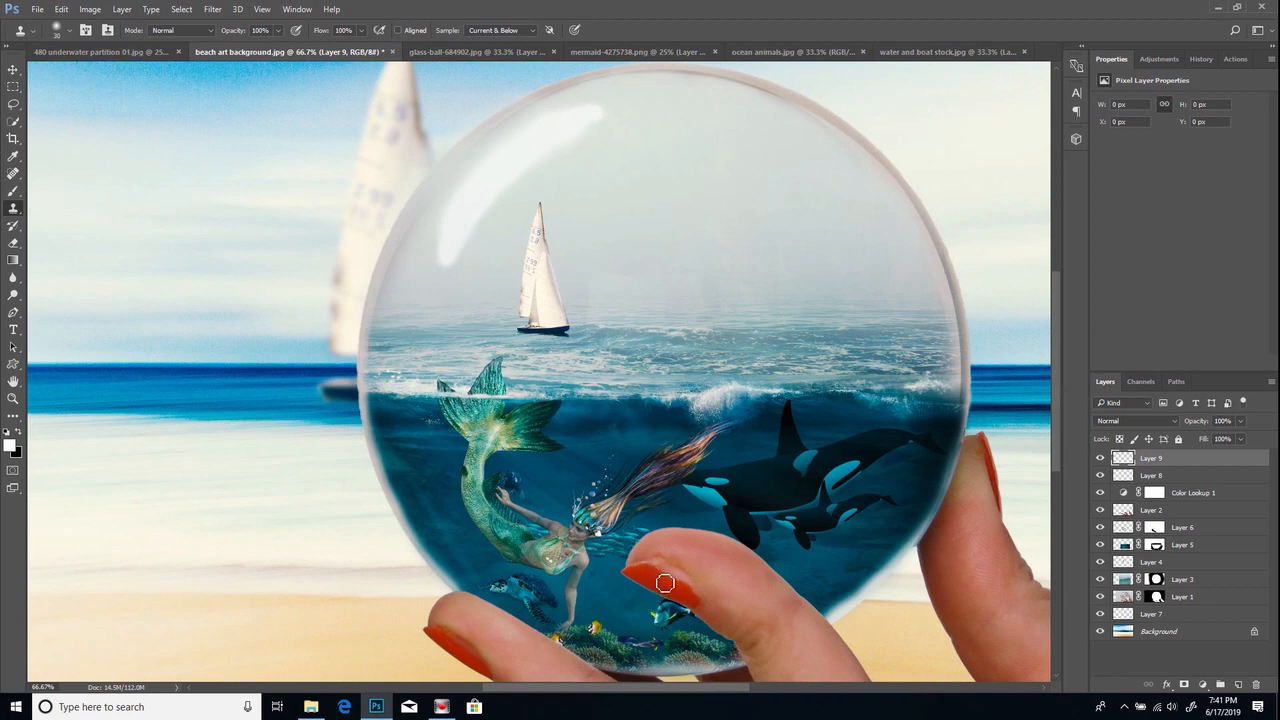
Step: Sample clean red polish and clone it over the middle of the nail on the finger in front of the ball
key("alt")
left_click(649, 577, "alt")
left_click_drag(661, 575, 663, 575)
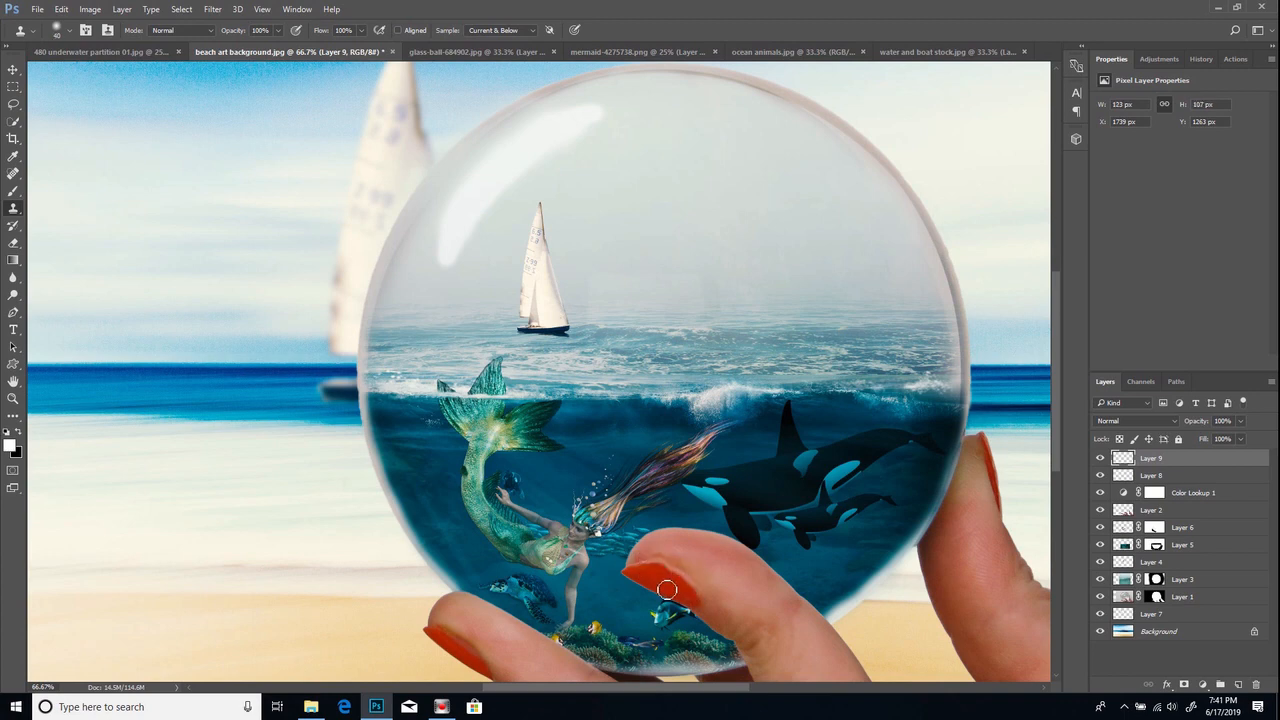
key("alt")
left_click(668, 590, "alt")
left_click(667, 580, "alt")
left_click_drag(671, 570, 693, 591)
left_click_drag(656, 557, 662, 579)
left_click_drag(675, 582, 691, 600)
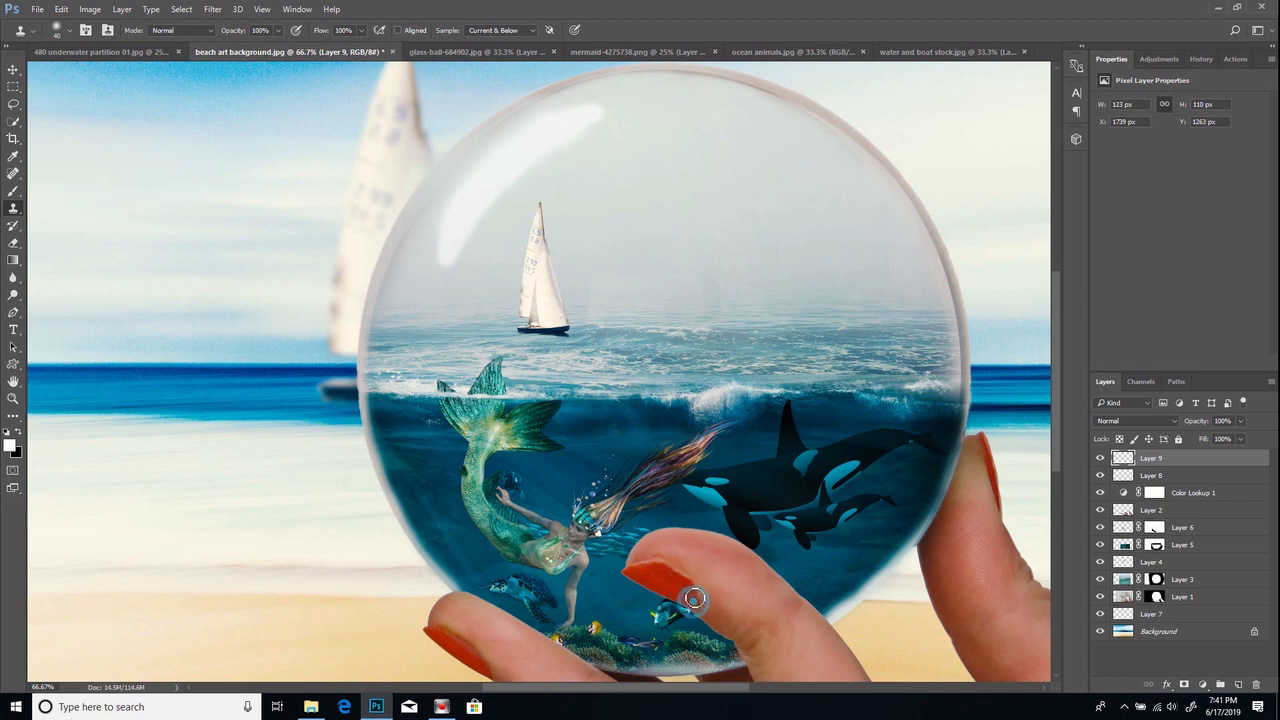
Step: Clone fresh polish samples over the nail's lower edge and its upper part near the tip
left_click(672, 596, "alt")
left_click_drag(693, 600, 687, 600)
left_click(678, 596, "alt")
left_click(662, 578, "alt")
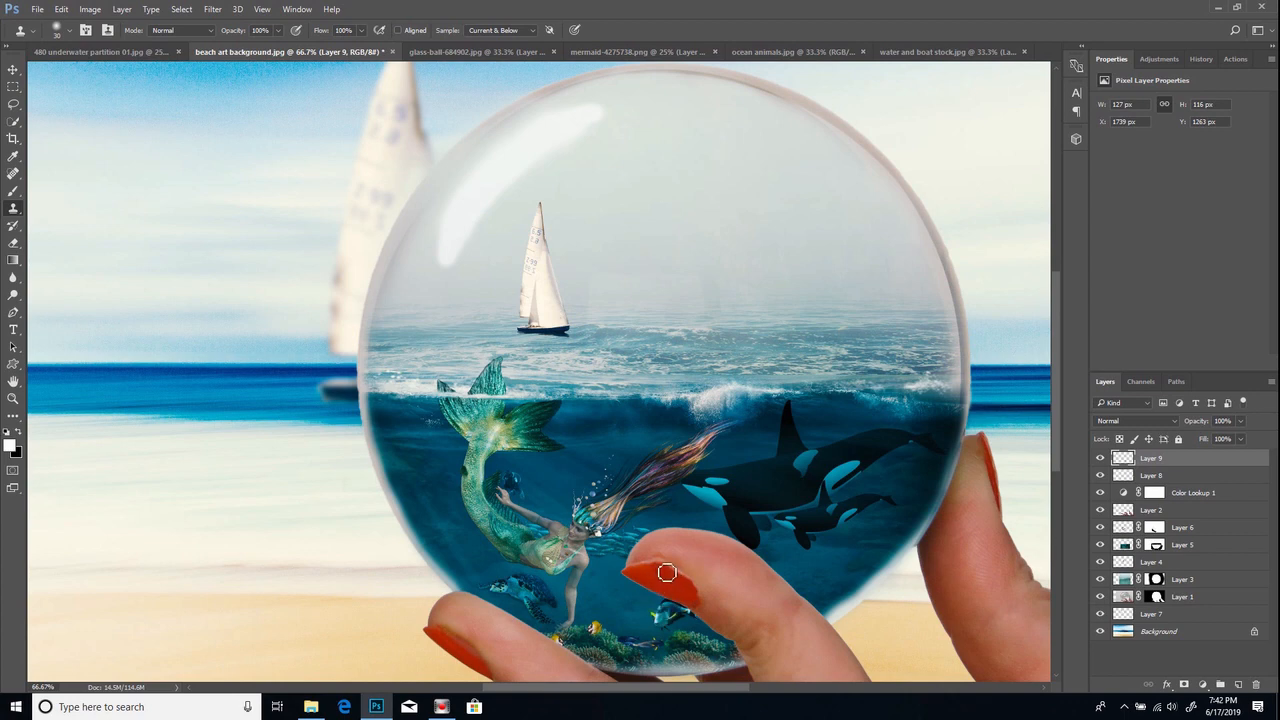
left_click_drag(660, 569, 645, 563)
Step: Retouch the nail's lower corner beside the skin with repeated clone samples of the red polish
left_click(671, 579, "alt")
left_click(671, 591, "alt")
left_click(676, 599, "alt")
left_click(691, 600, "alt")
left_click(671, 592, "alt")
left_click(697, 606)
left_click(672, 591, "alt")
left_click(699, 604)
left_click(680, 601, "alt")
left_click(697, 607)
key("ctrl+minus")
key("ctrl+minus")
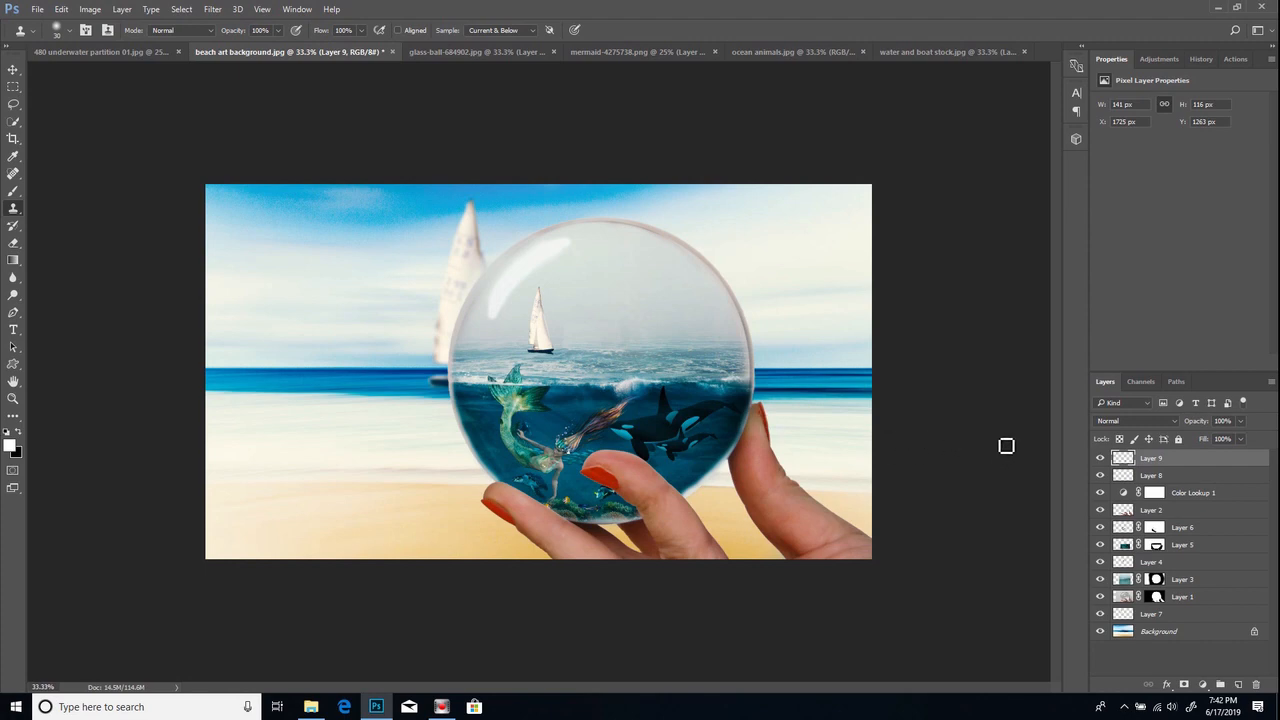
Step: Stamp all visible layers into a new top layer and open the Oil Paint filter for it
left_click(1176, 461)
key("ctrl+shift+alt+e")
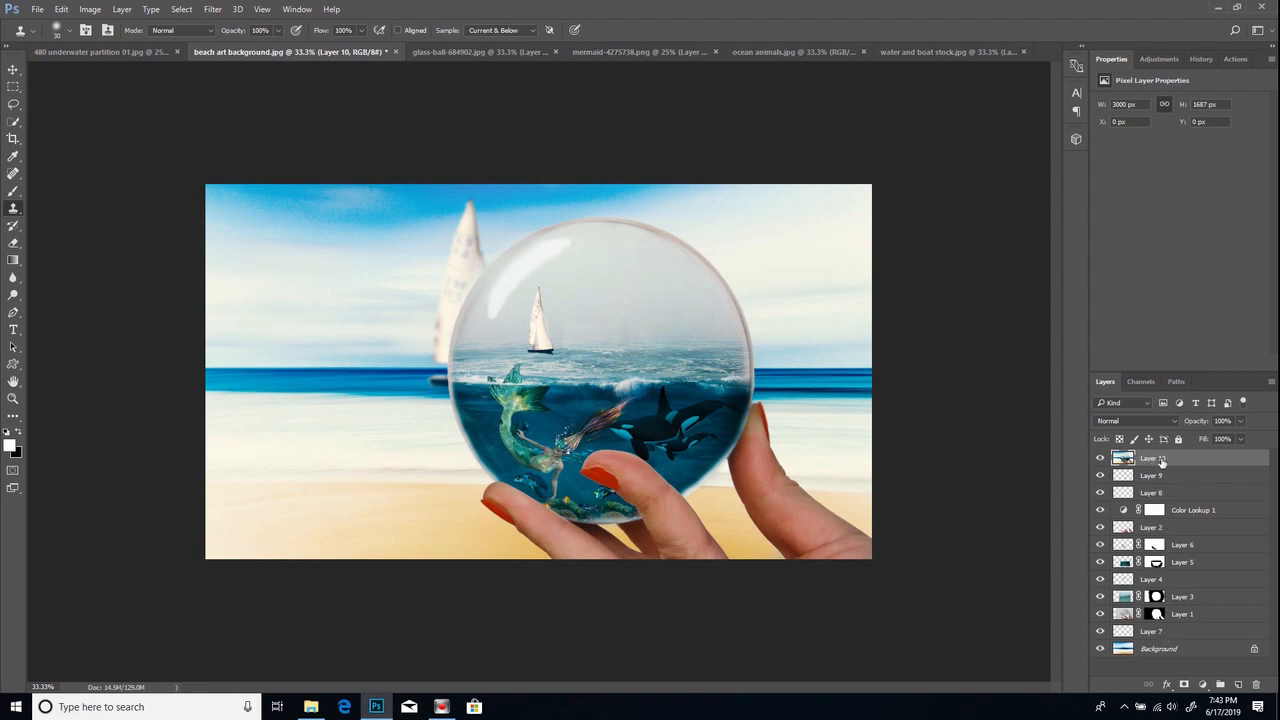
left_click(213, 11)
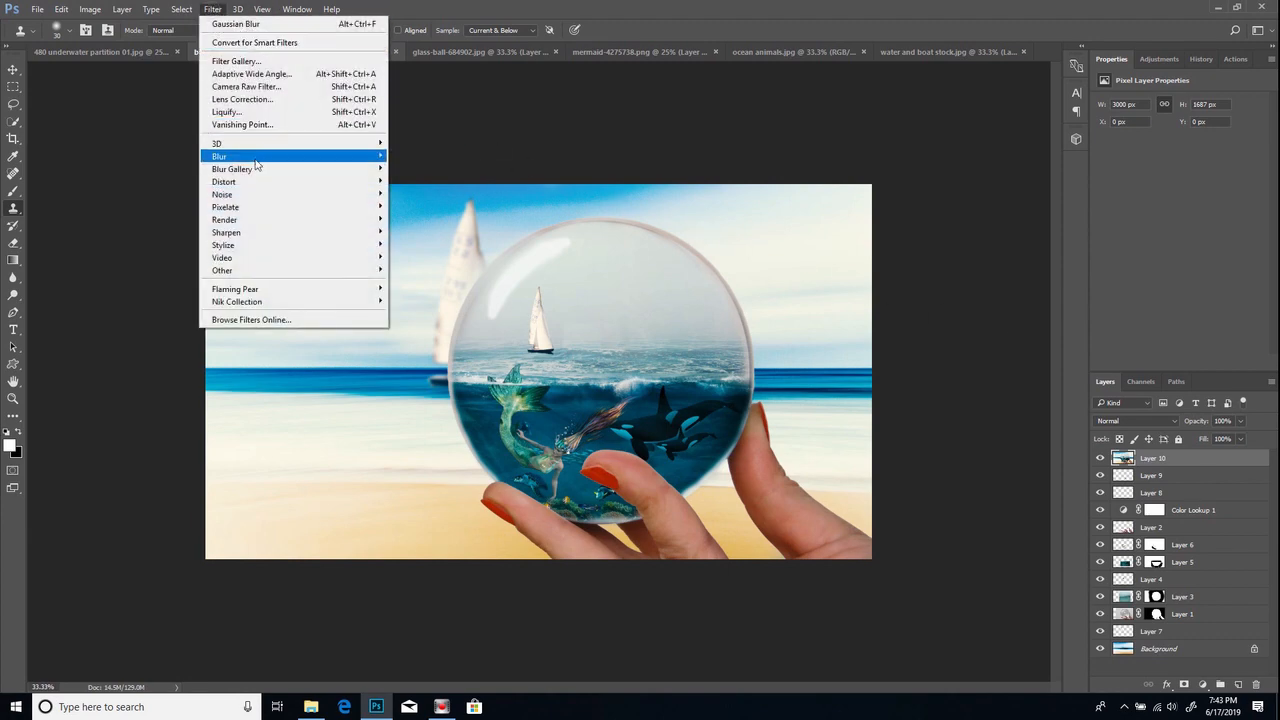
mouse_move(300, 245)
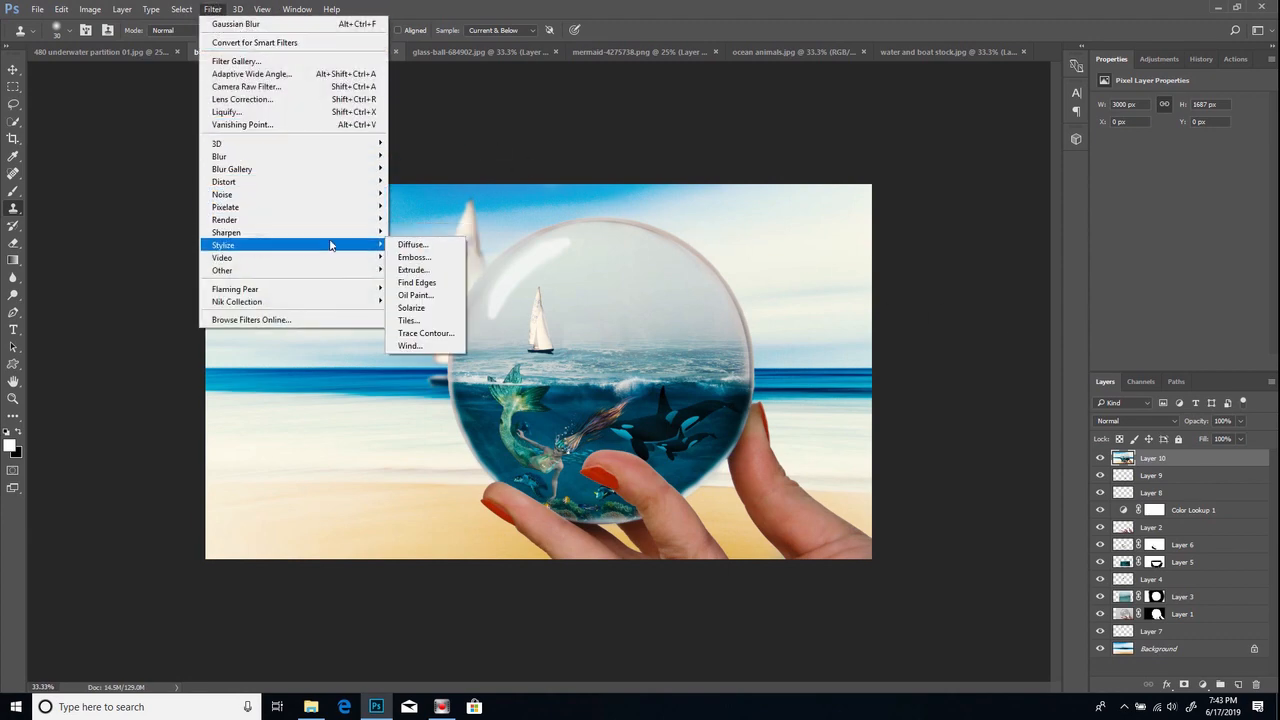
left_click(414, 295)
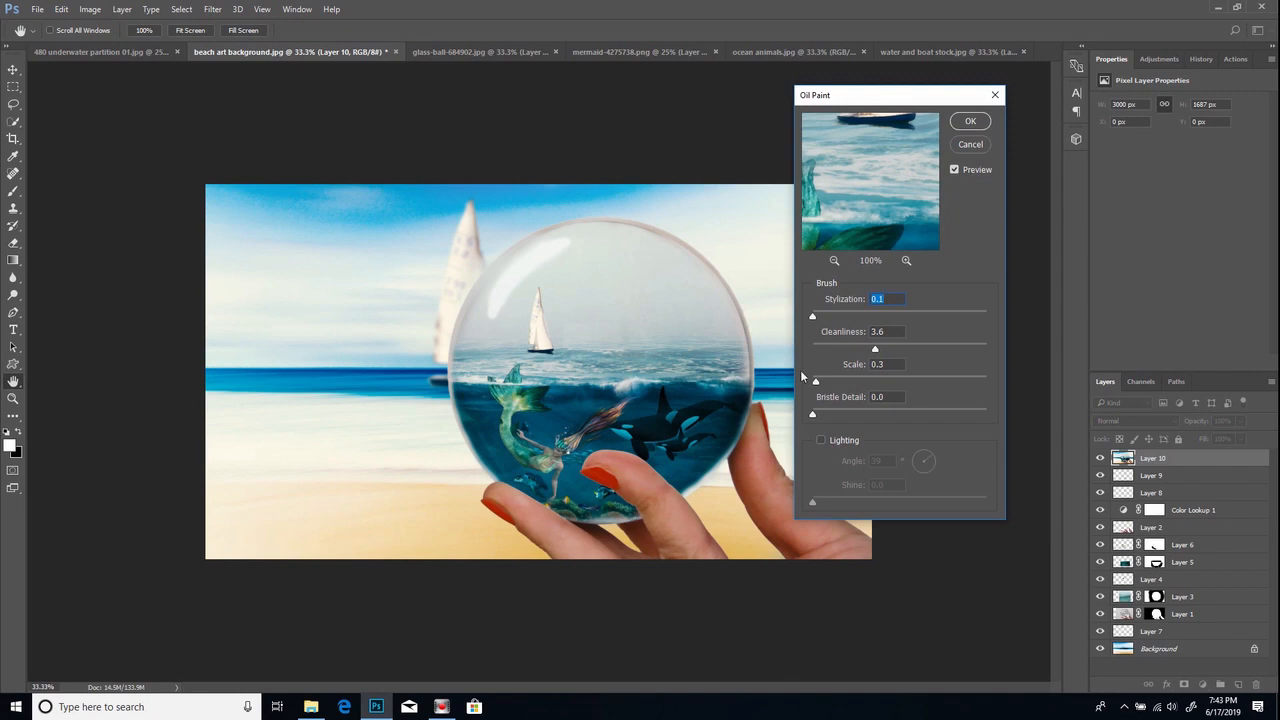
Step: Check the Oil Paint preview at 100% zoom and set Stylization to 0.5 and Cleanliness to 6.3
key("ctrl+plus")
key("ctrl+plus")
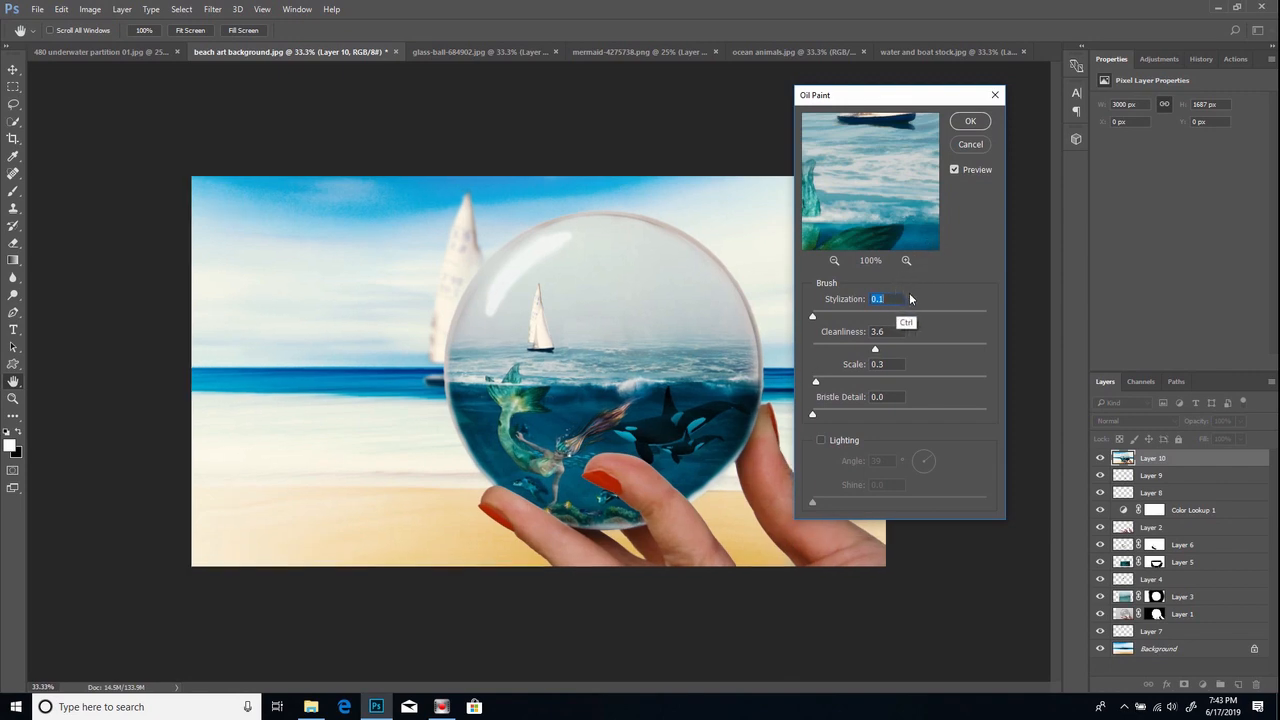
key("ctrl+plus")
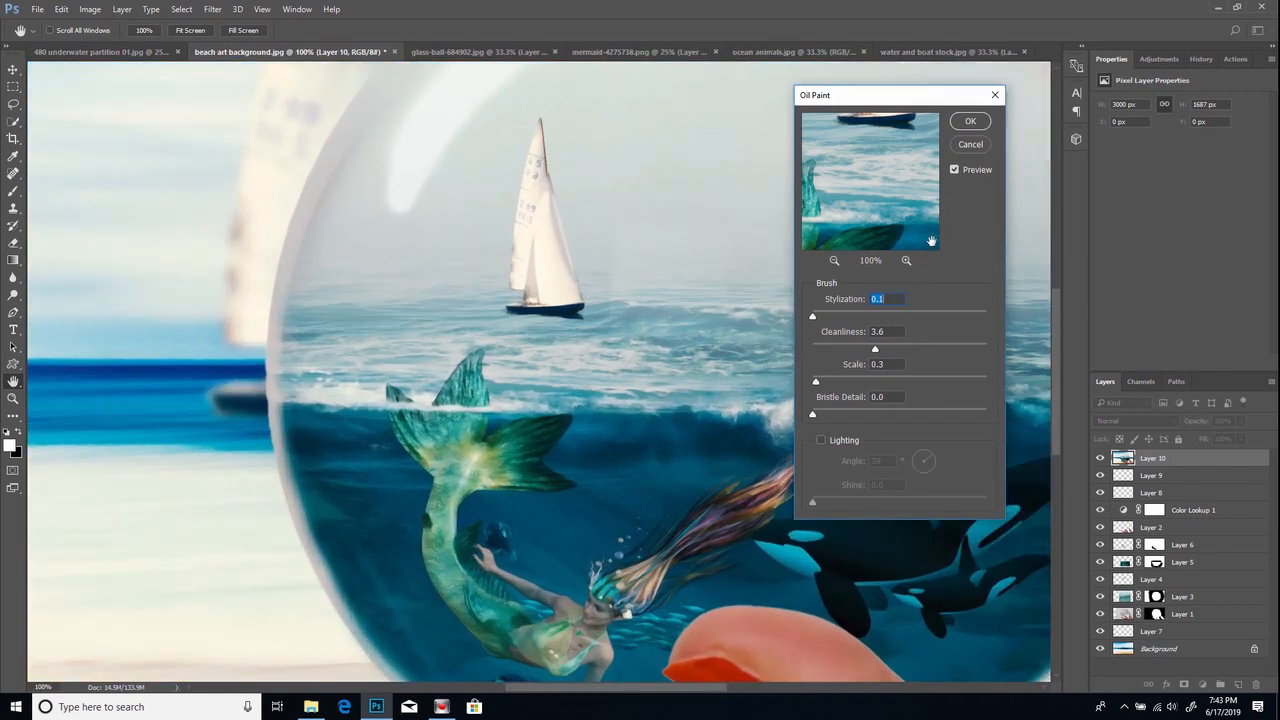
left_click(954, 170)
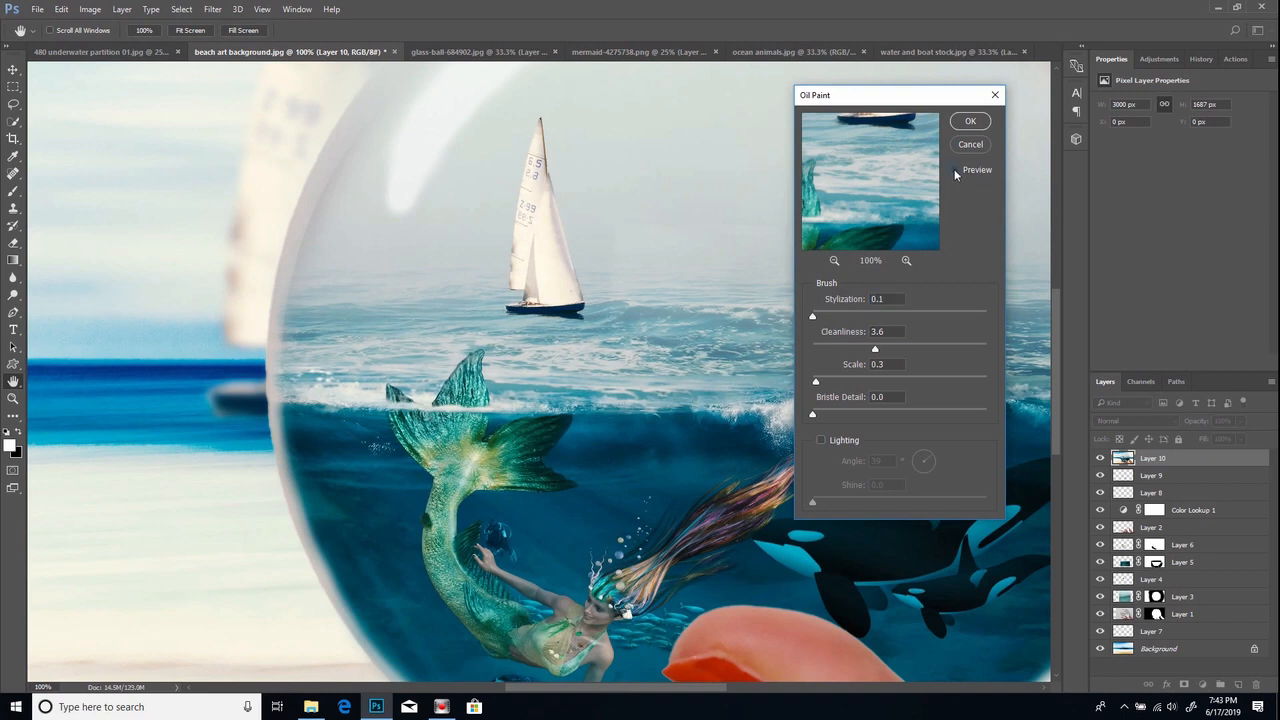
left_click(954, 170)
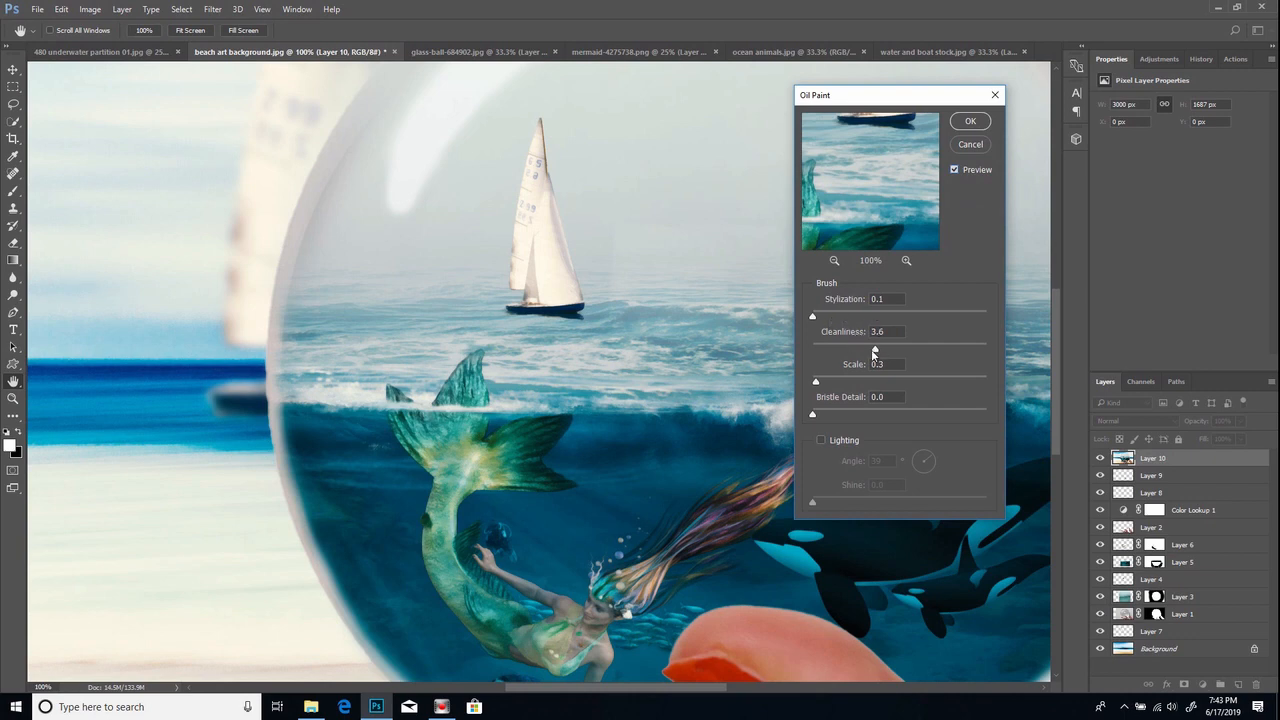
left_click_drag(958, 352, 935, 350)
left_click_drag(815, 313, 861, 318)
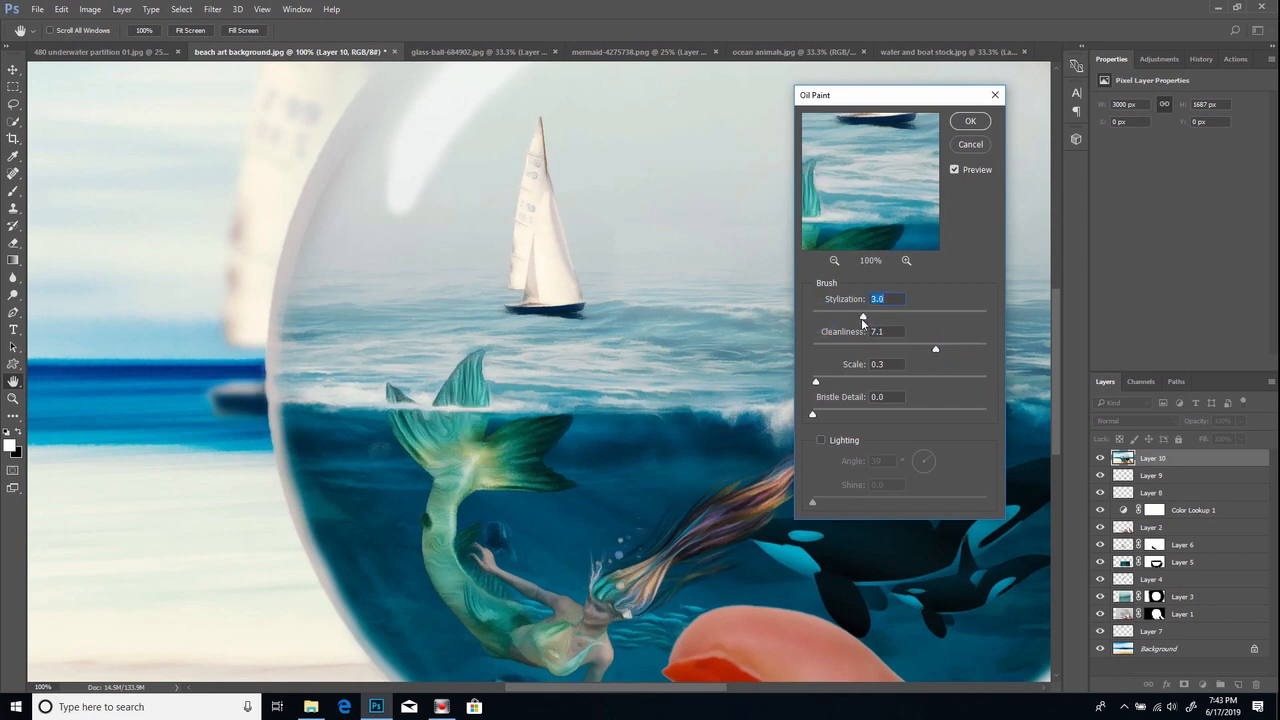
left_click_drag(859, 317, 821, 320)
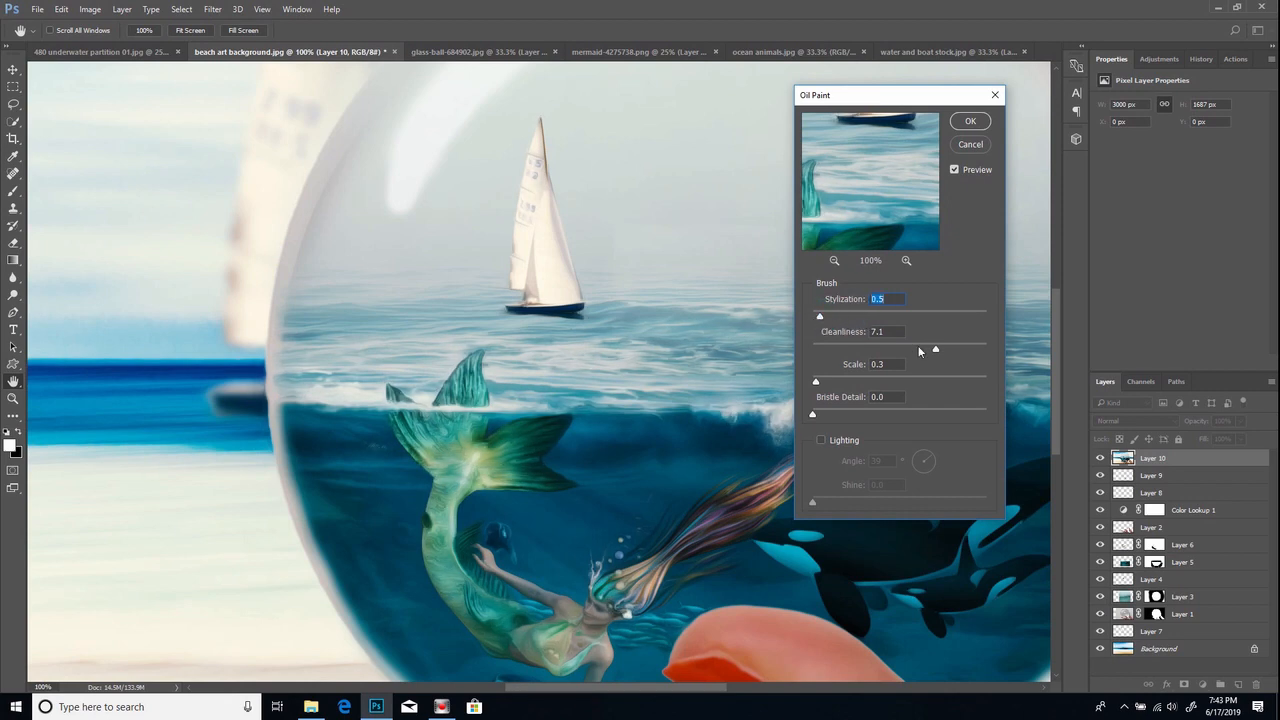
left_click_drag(937, 351, 911, 348)
Step: Compare the image with and without the Oil Paint effect at several zoom levels and apply the filter
key("ctrl")
key("ctrl+minus")
key("ctrl+minus")
key("ctrl+minus")
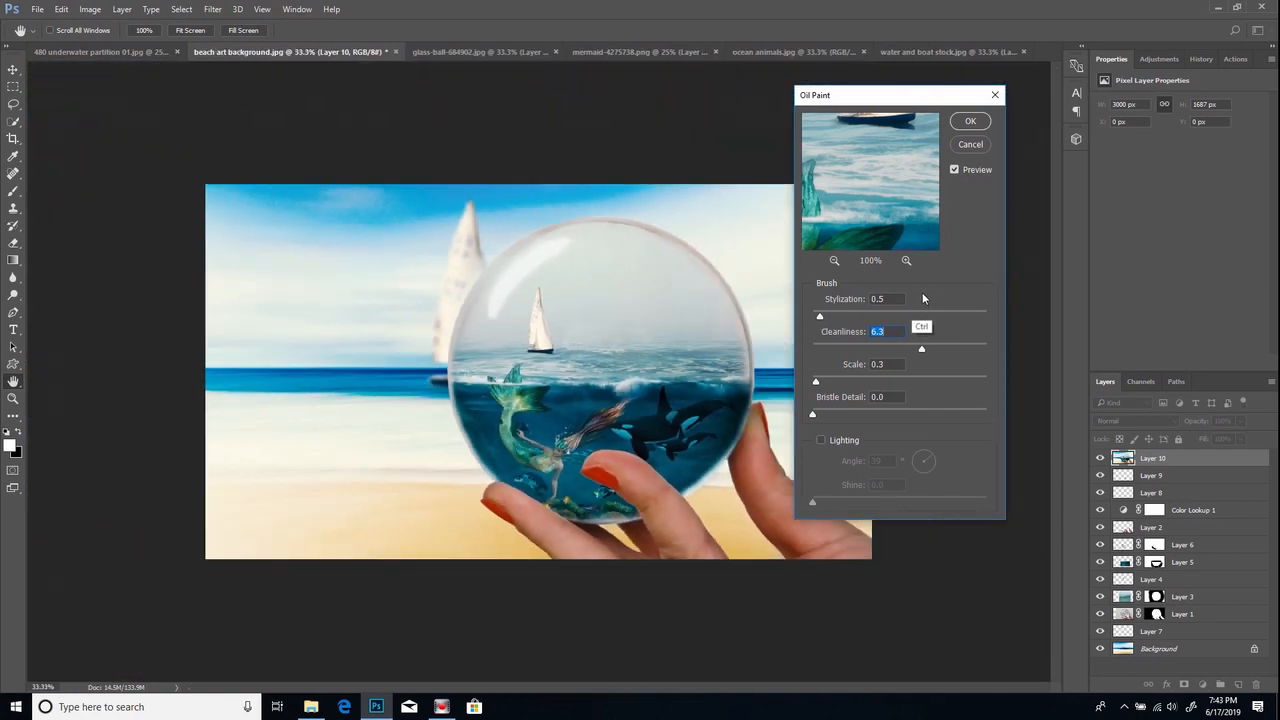
key("ctrl+minus")
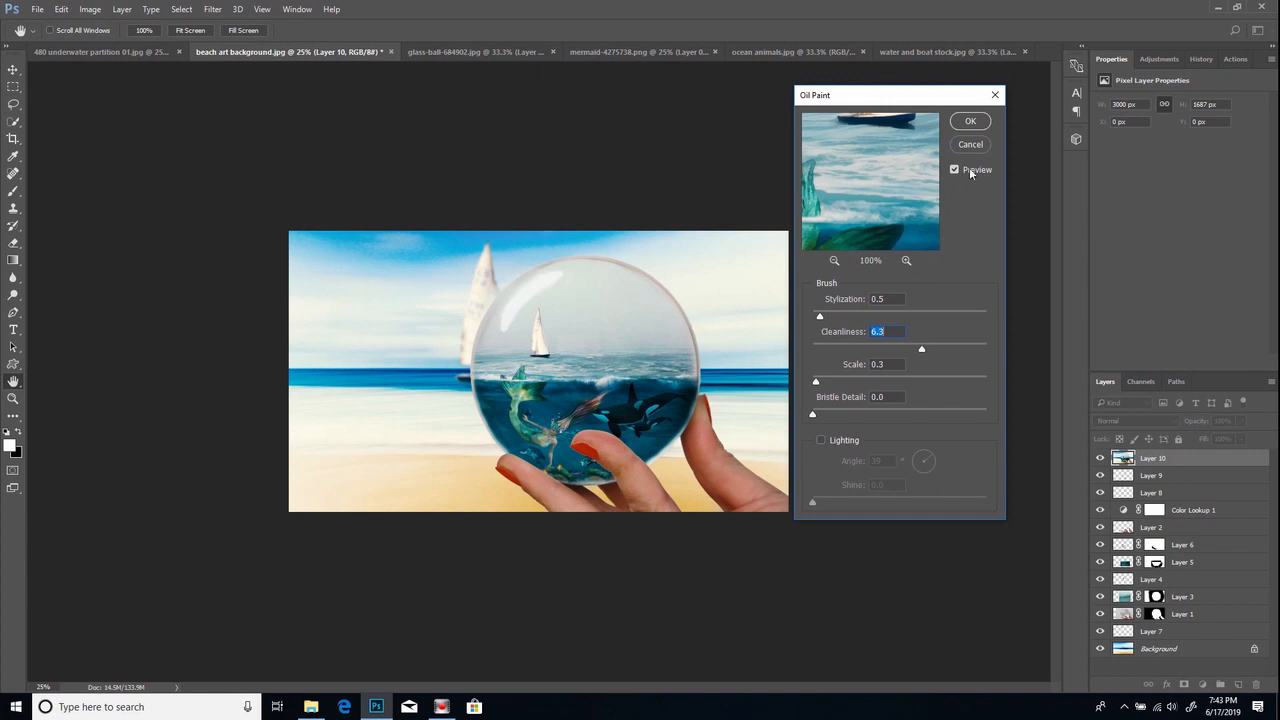
left_click(954, 171)
left_click(955, 173)
key("ctrl+plus")
key("ctrl+plus")
left_click(955, 171)
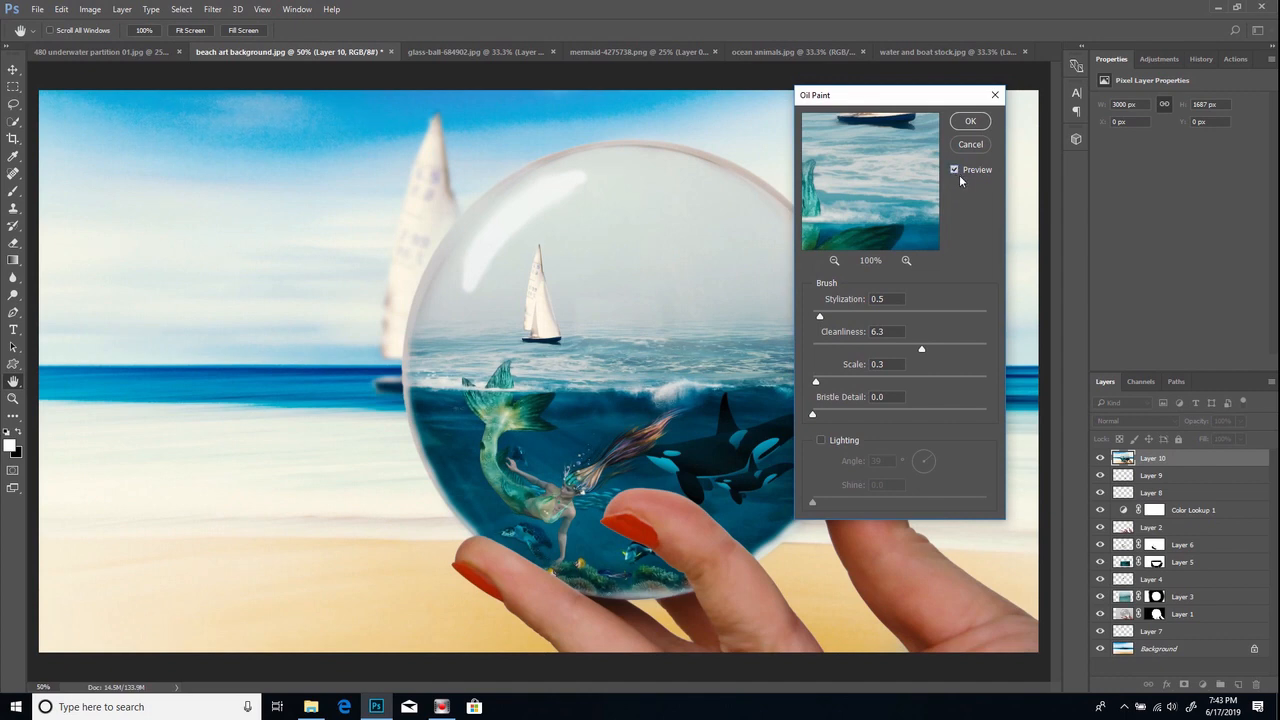
key("ctrl+minus")
key("ctrl+minus")
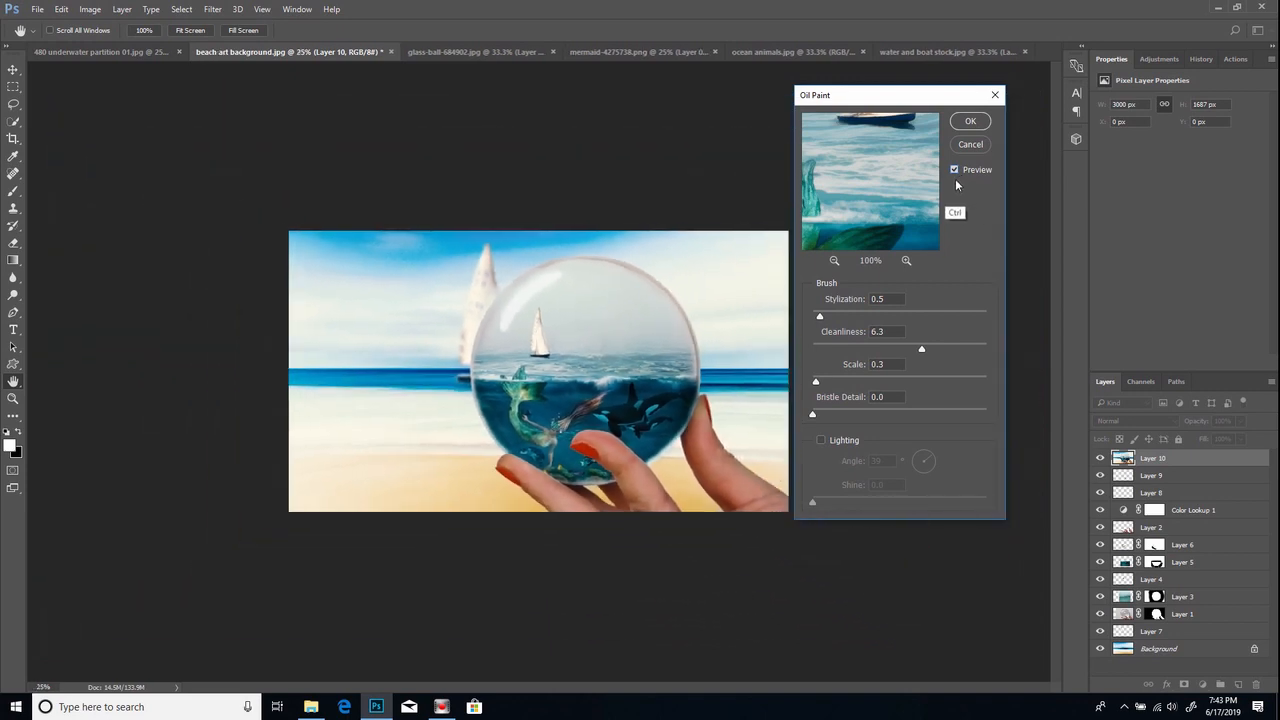
key("ctrl+minus")
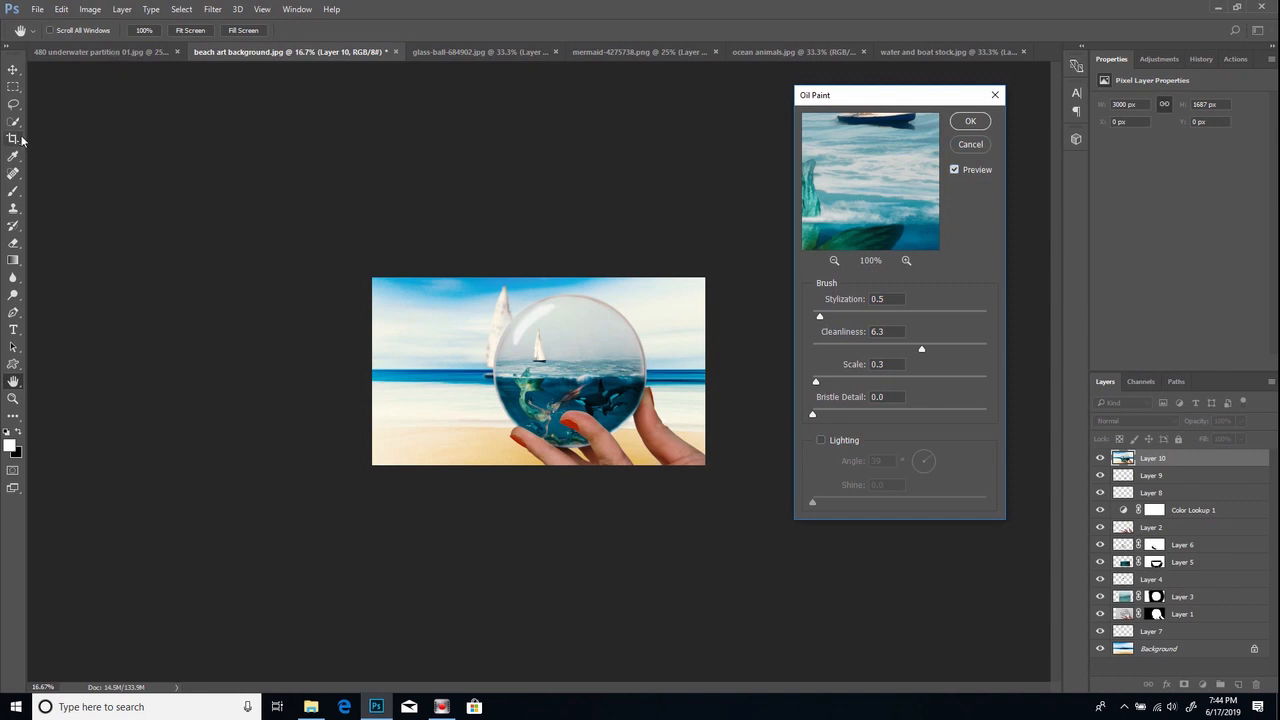
left_click(971, 122)
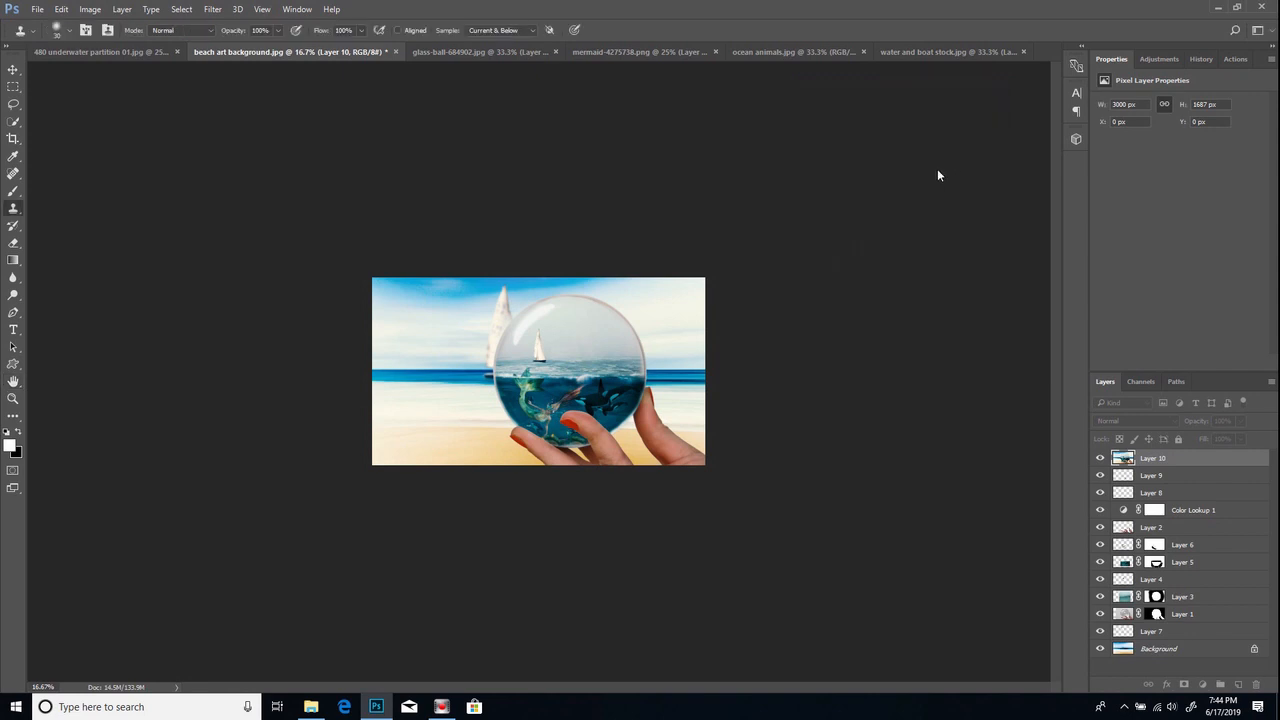
Step: Crop the image to a horizontal 3:2 ratio at full image height, trimming mostly the empty beach beside the blurred sailboat
left_click(13, 140)
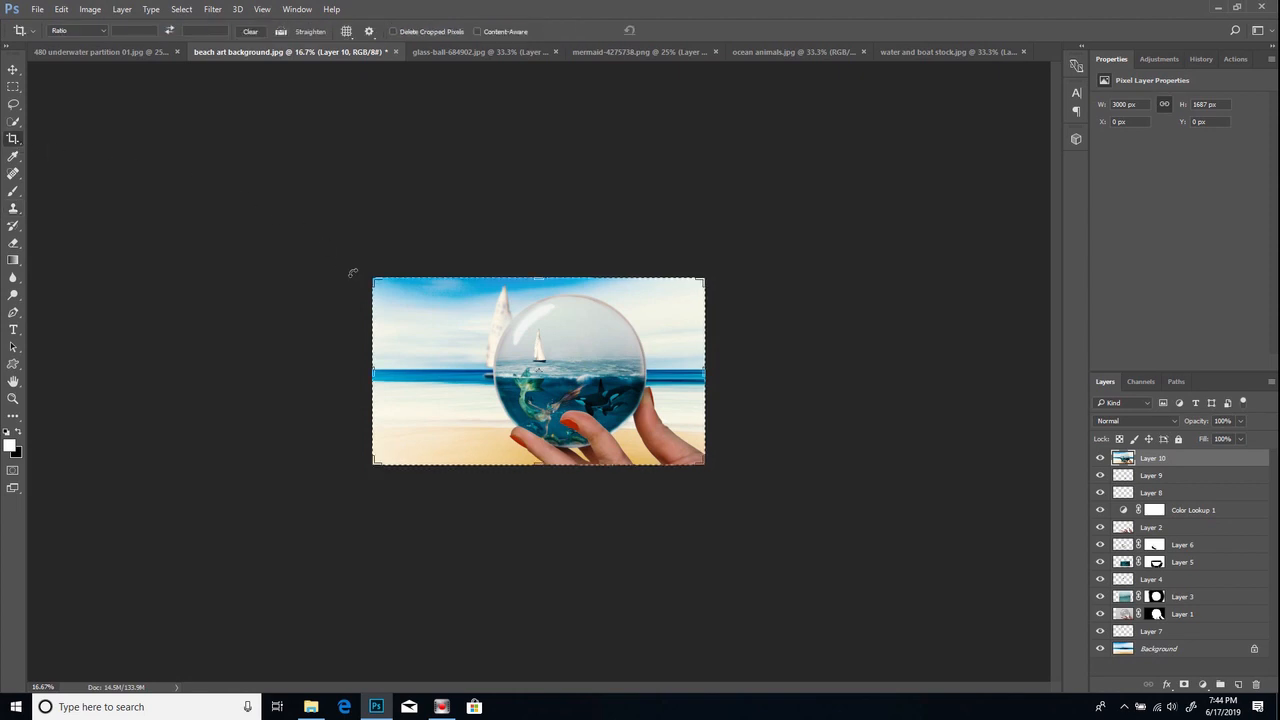
left_click(103, 33)
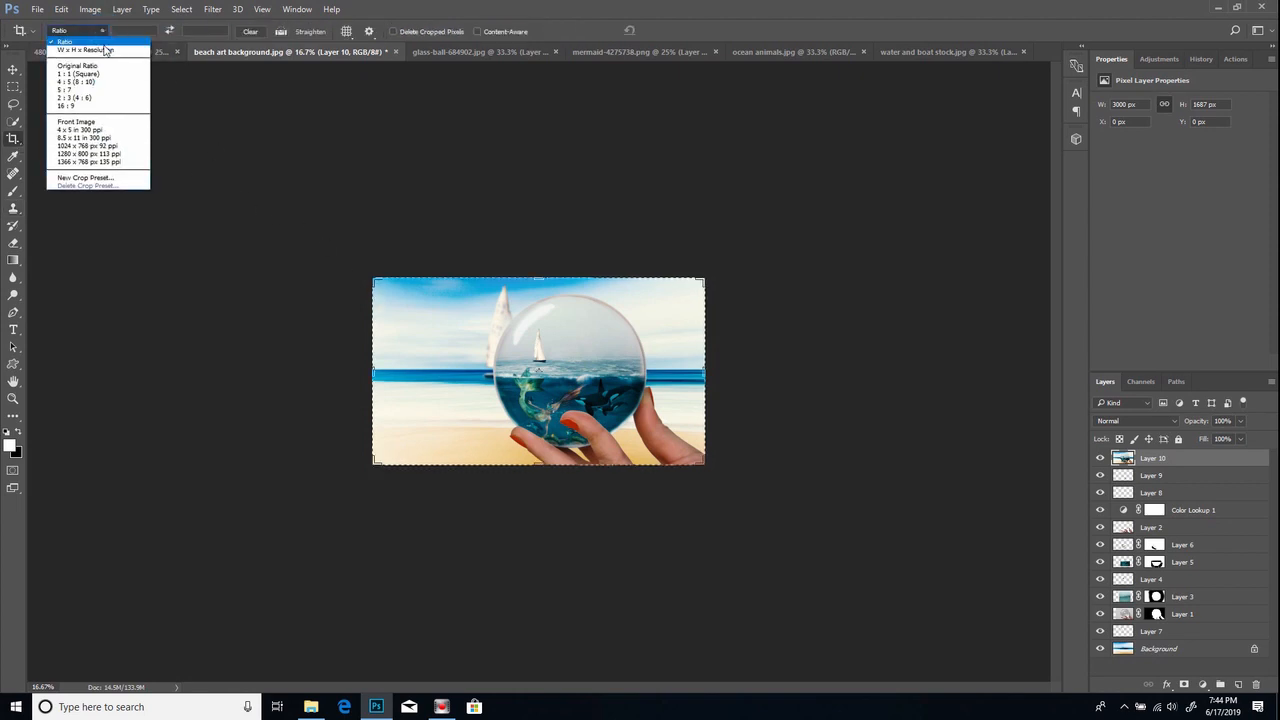
left_click(128, 103)
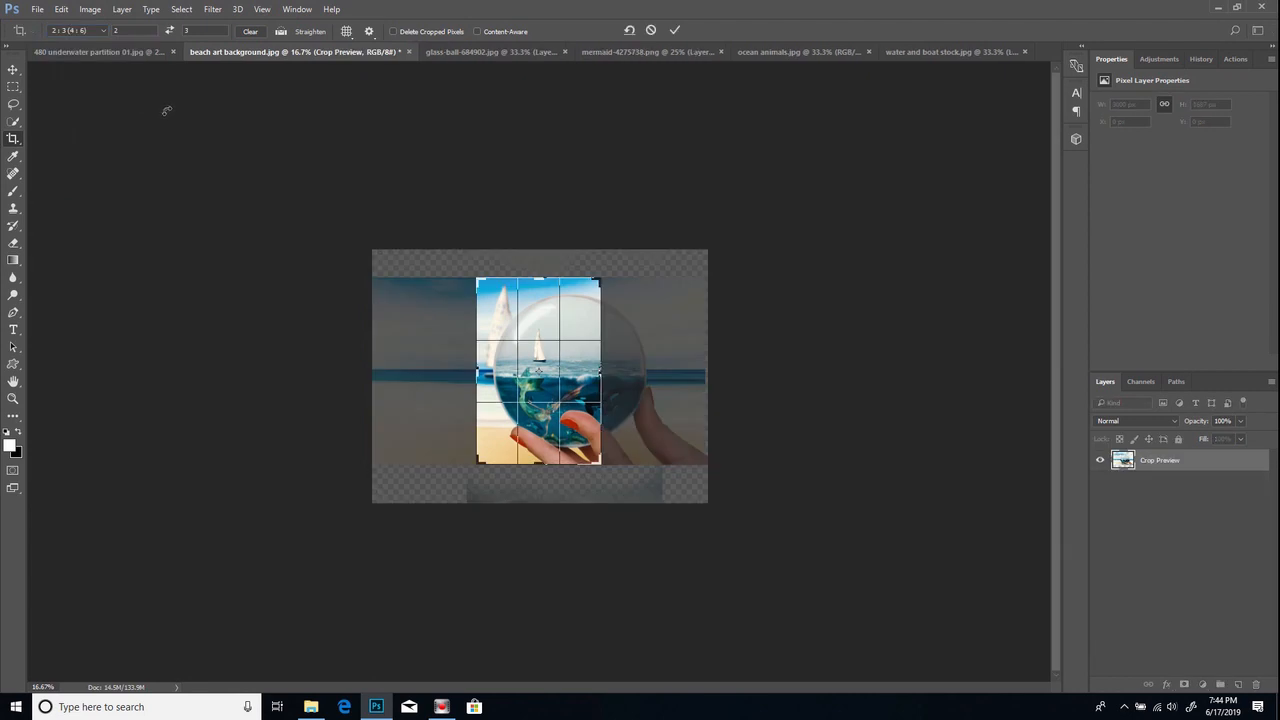
left_click(170, 31)
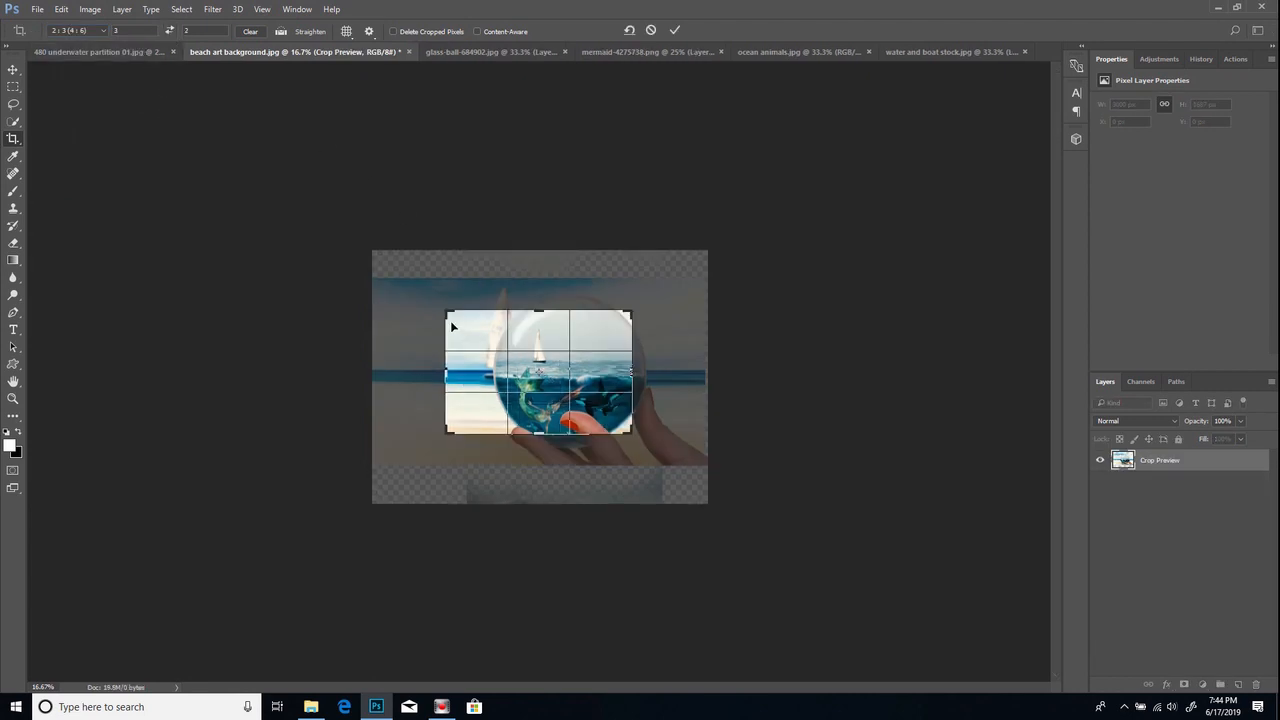
left_click_drag(449, 314, 423, 294)
mouse_move(655, 447)
left_mouse_down()
mouse_move(697, 460)
mouse_move(678, 458)
left_mouse_up()
mouse_move(597, 397)
left_mouse_down()
mouse_move(568, 397)
mouse_move(580, 399)
left_mouse_up()
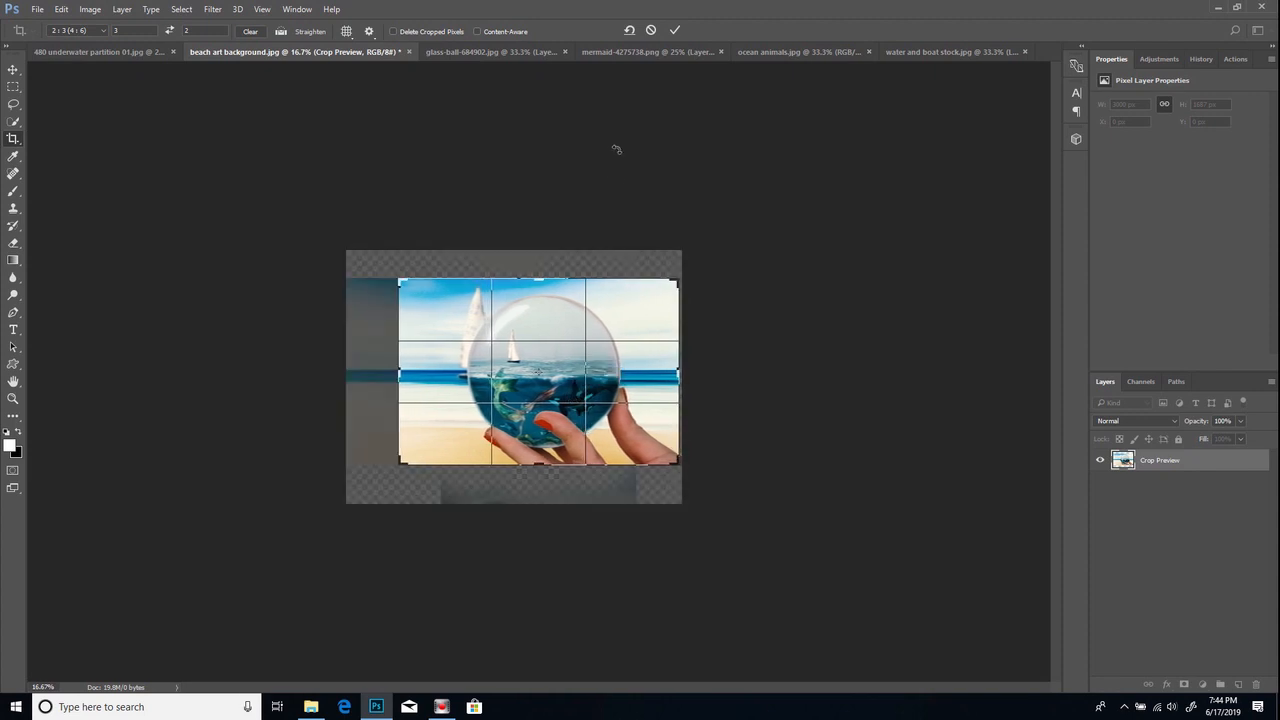
left_click(675, 31)
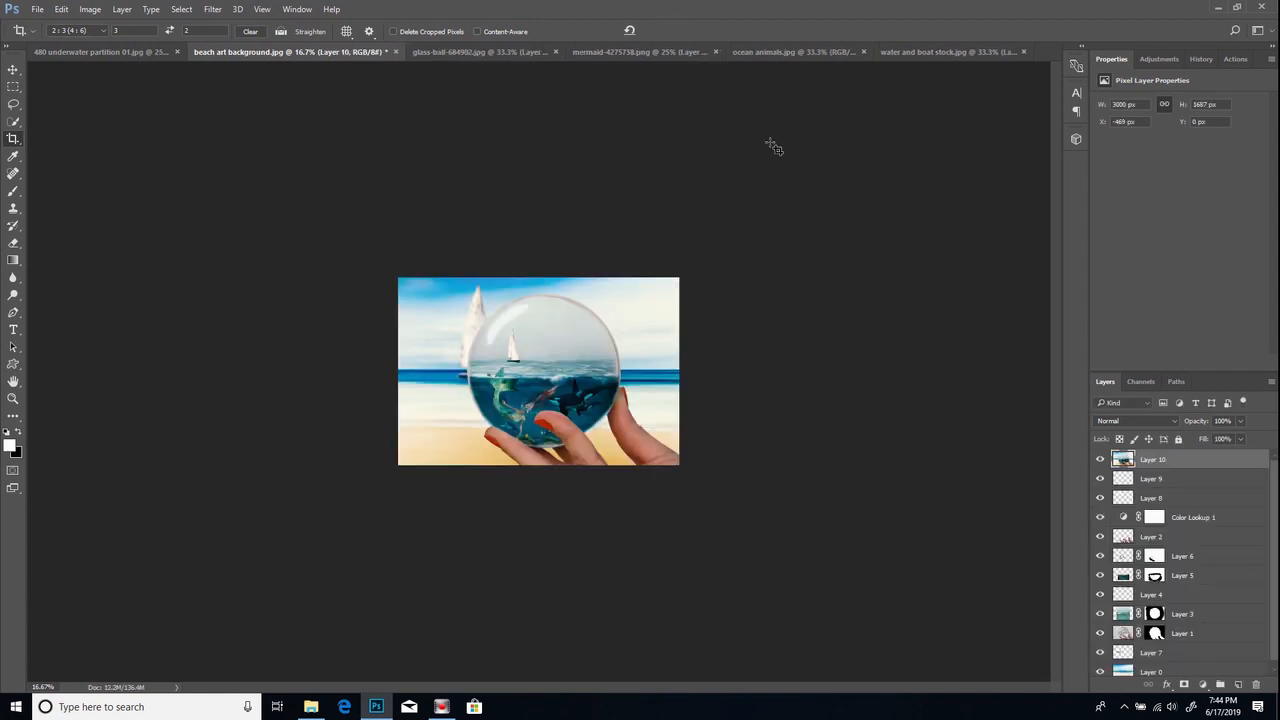
left_click(38, 11)
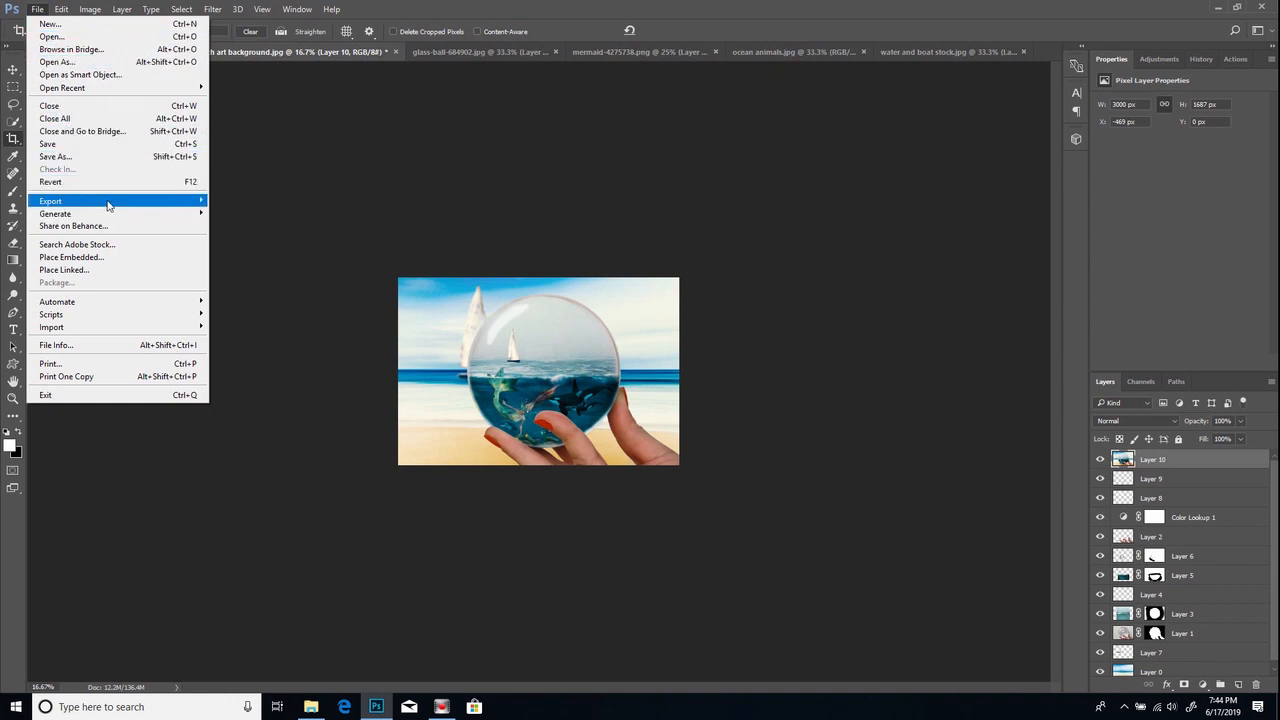
mouse_move(131, 201)
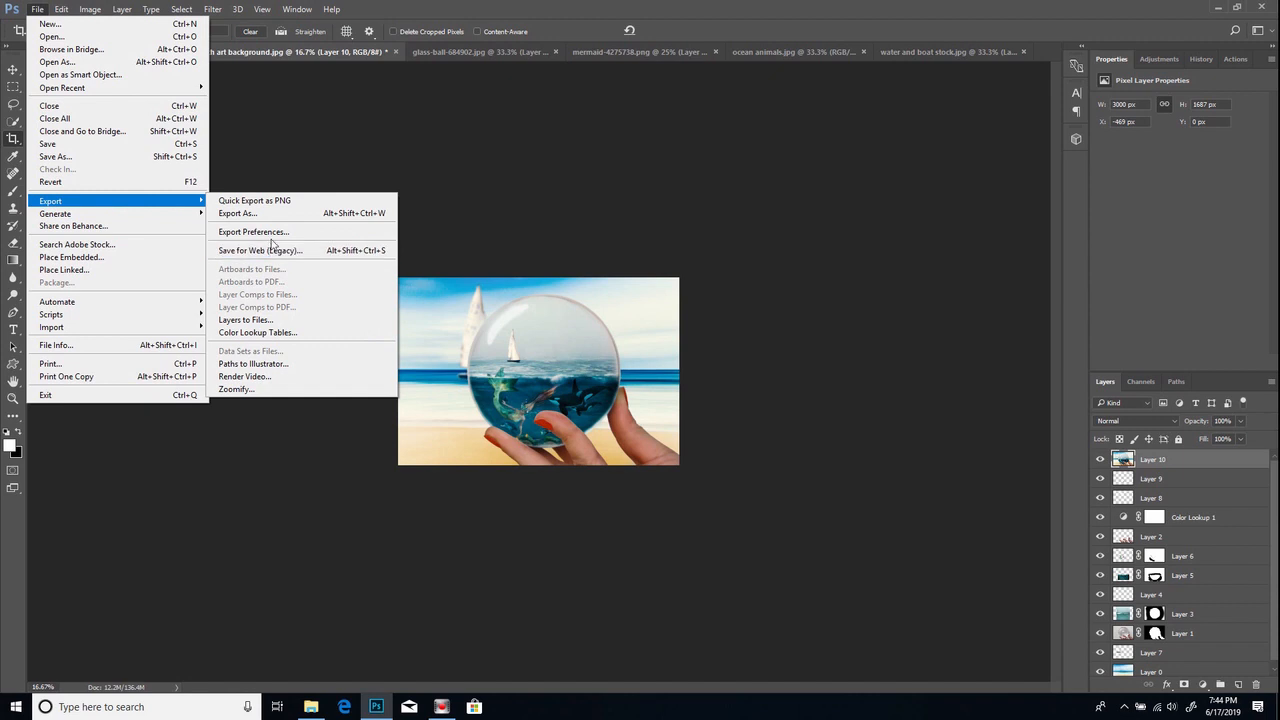
left_click(761, 11)
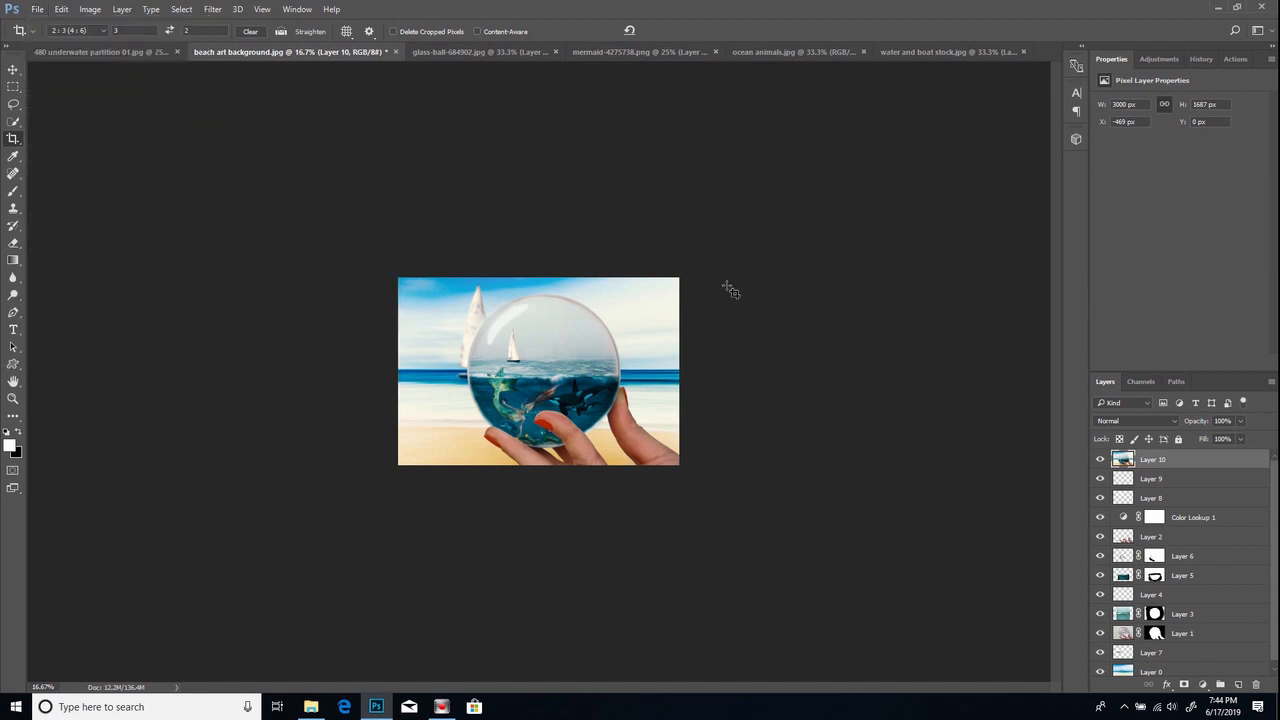